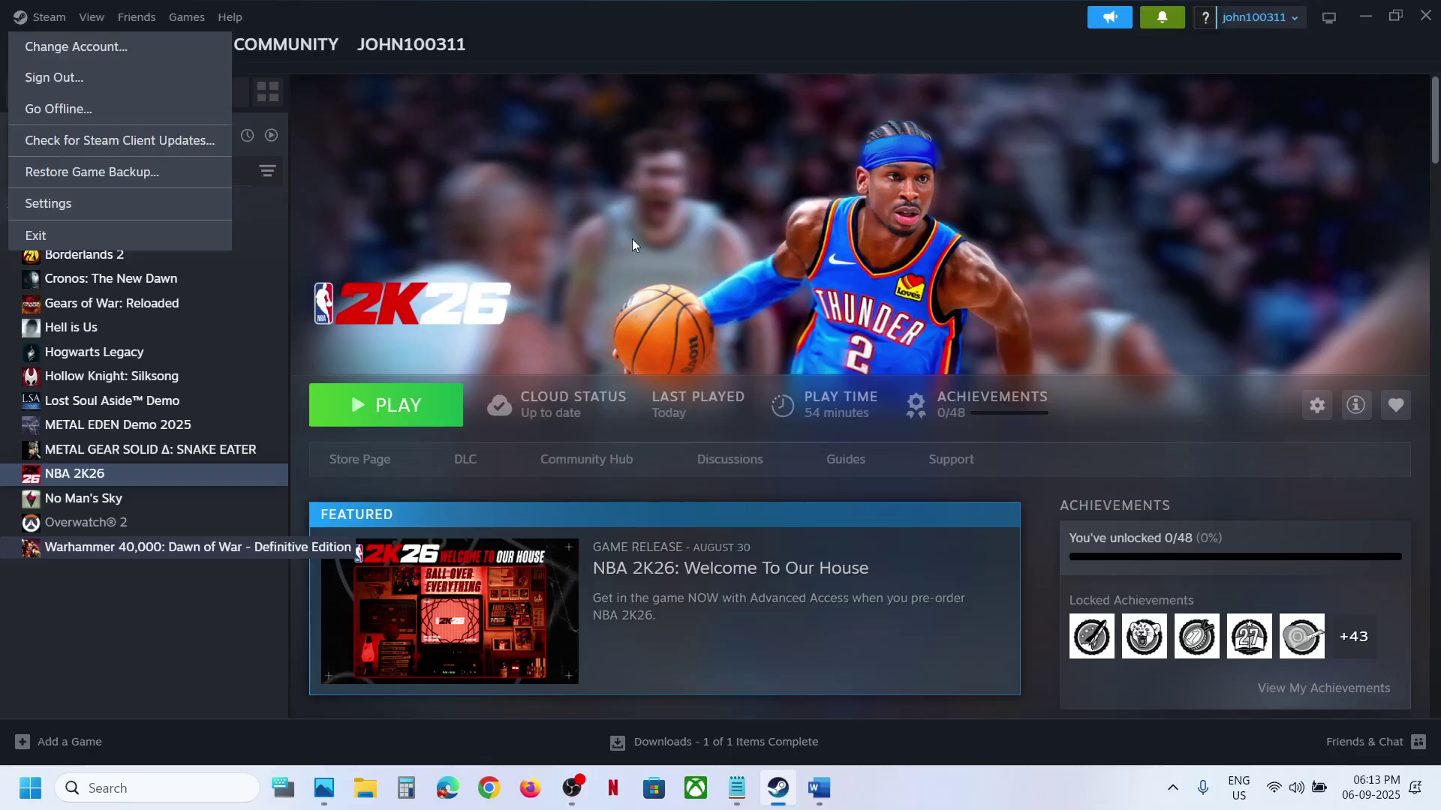
# Switch to the Game Network Connection error document in Word and review the VPN and EAC service instructions in Steps 3 and 4.
pyautogui.click(819, 788)
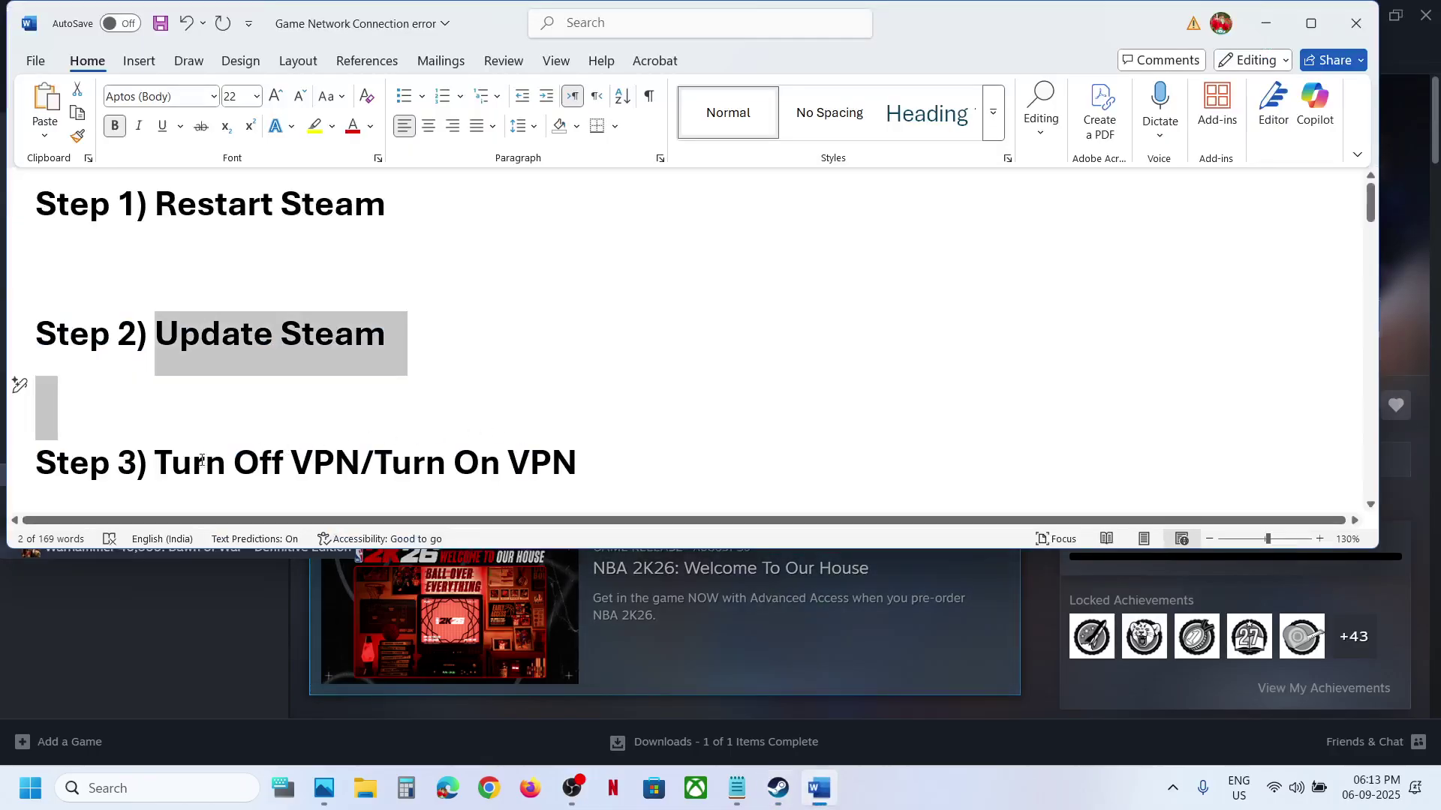
pyautogui.moveTo(189, 461); pyautogui.dragTo(352, 471)
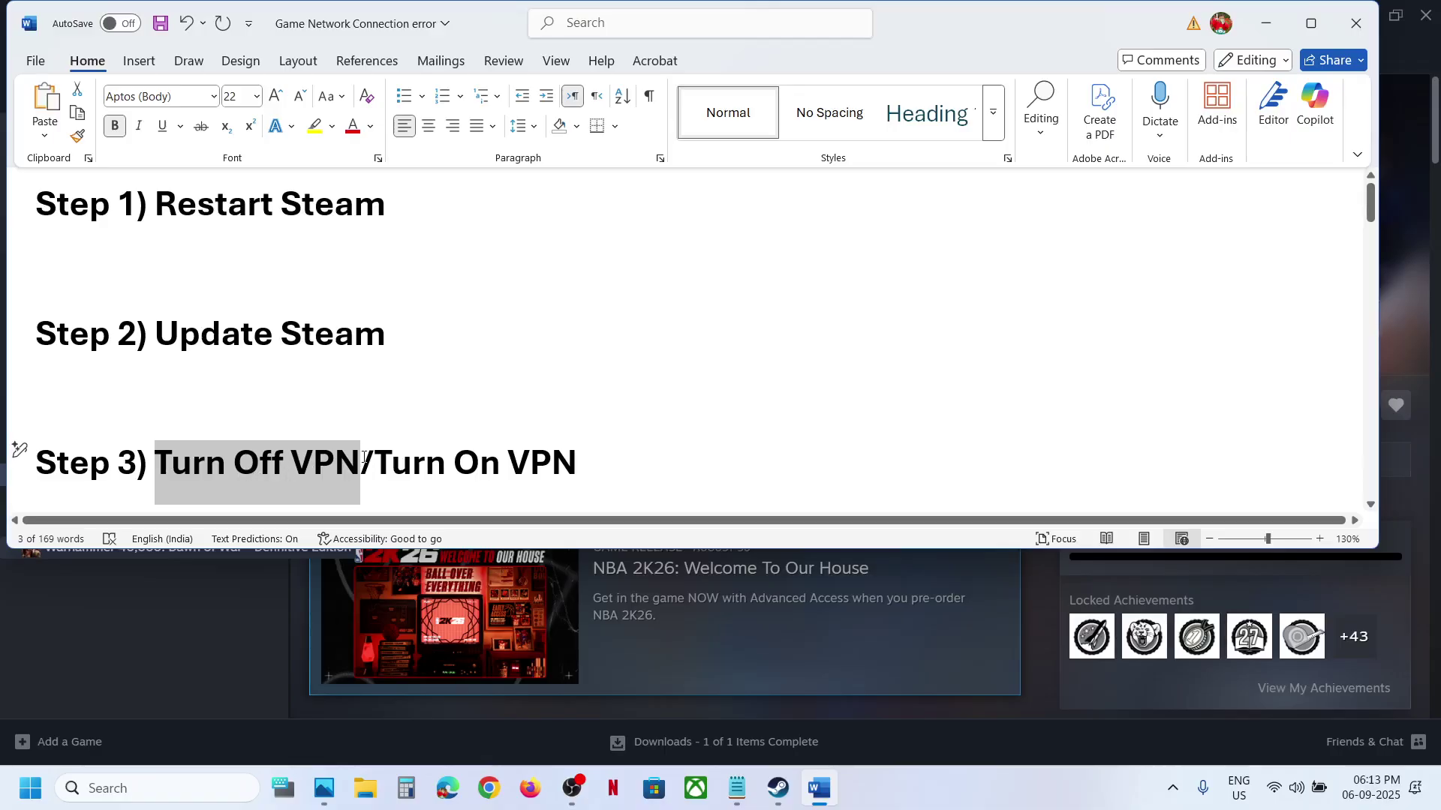
pyautogui.moveTo(390, 460); pyautogui.dragTo(590, 452)
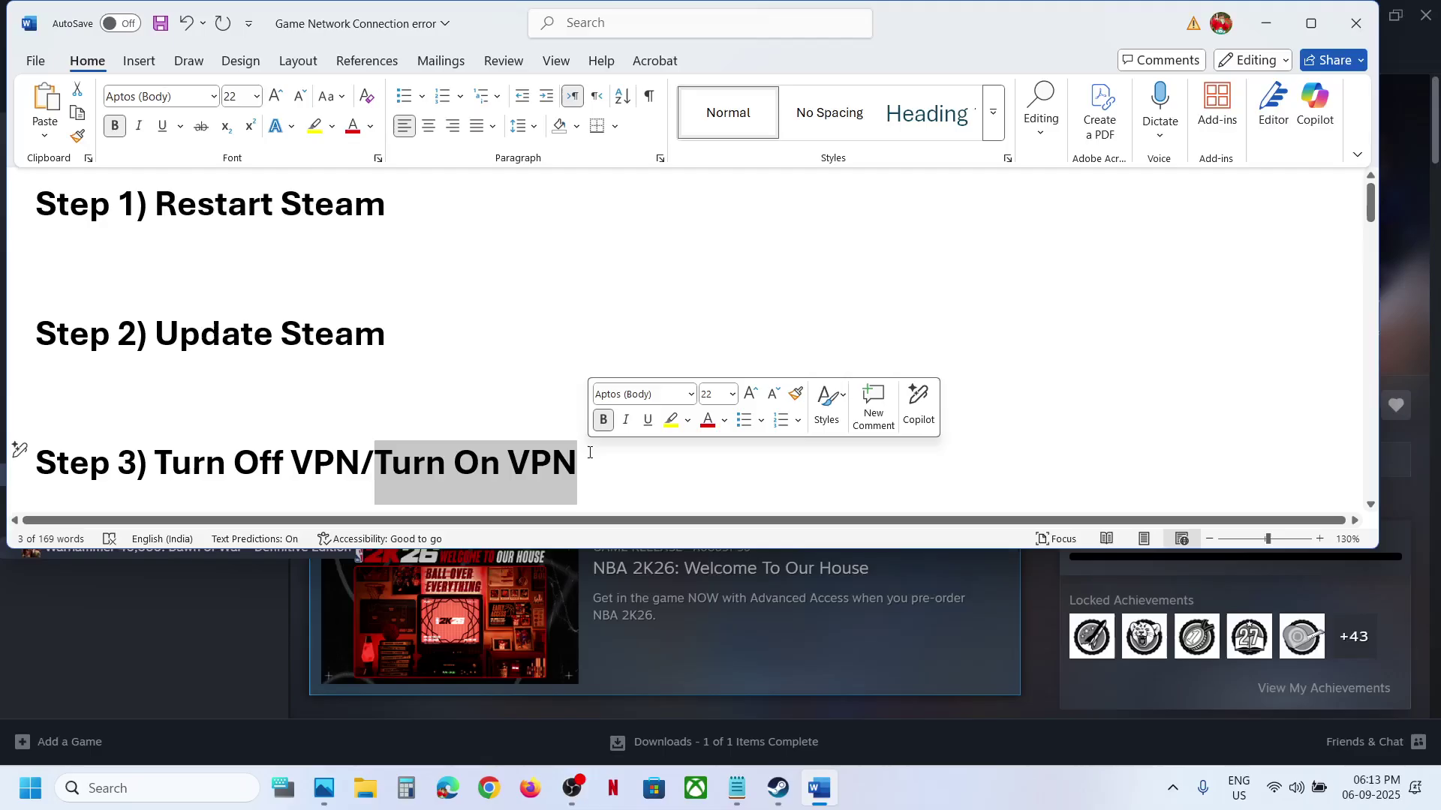
pyautogui.click(262, 457)
pyautogui.moveTo(163, 461); pyautogui.dragTo(578, 460)
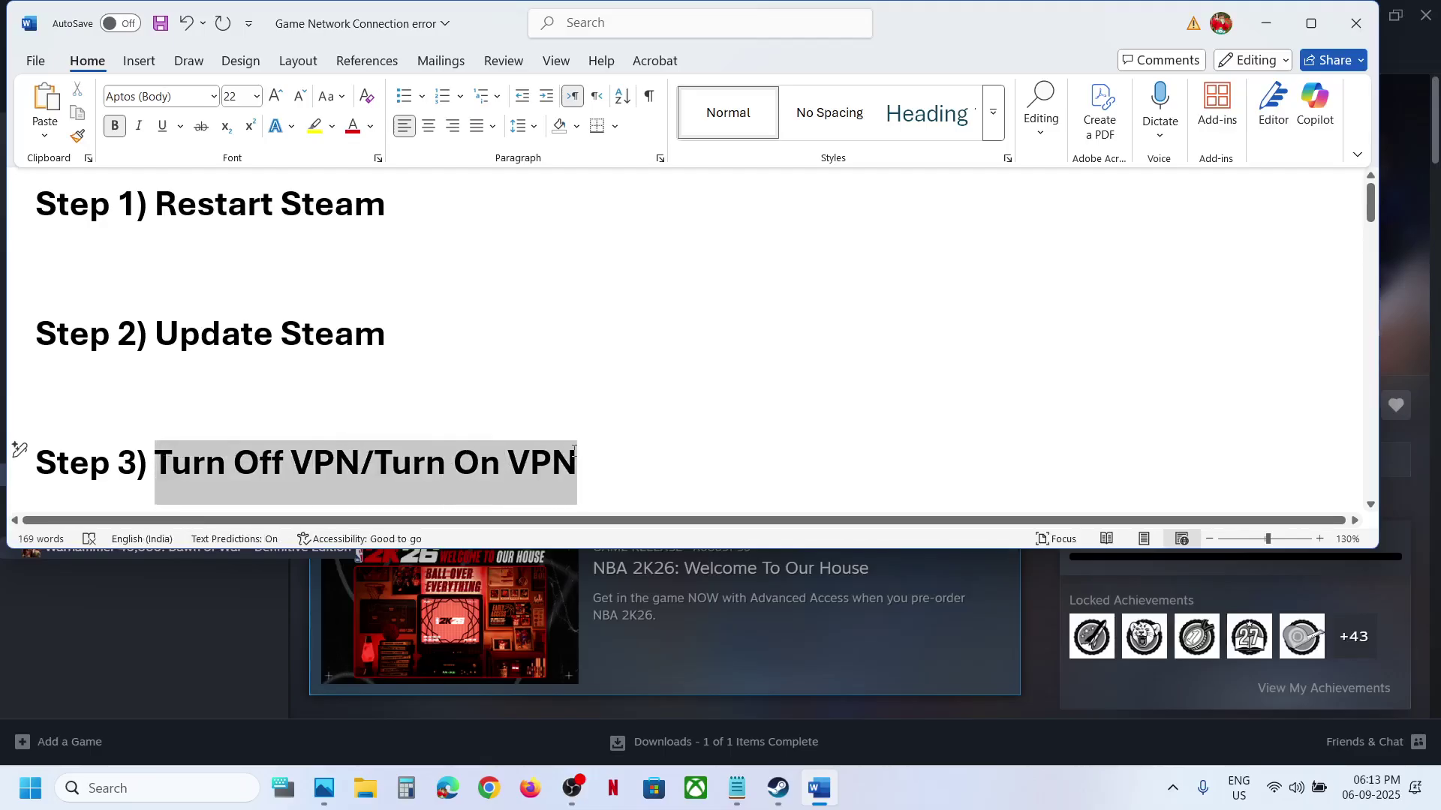
pyautogui.click(169, 421)
pyautogui.scroll(-5, 168, 422)
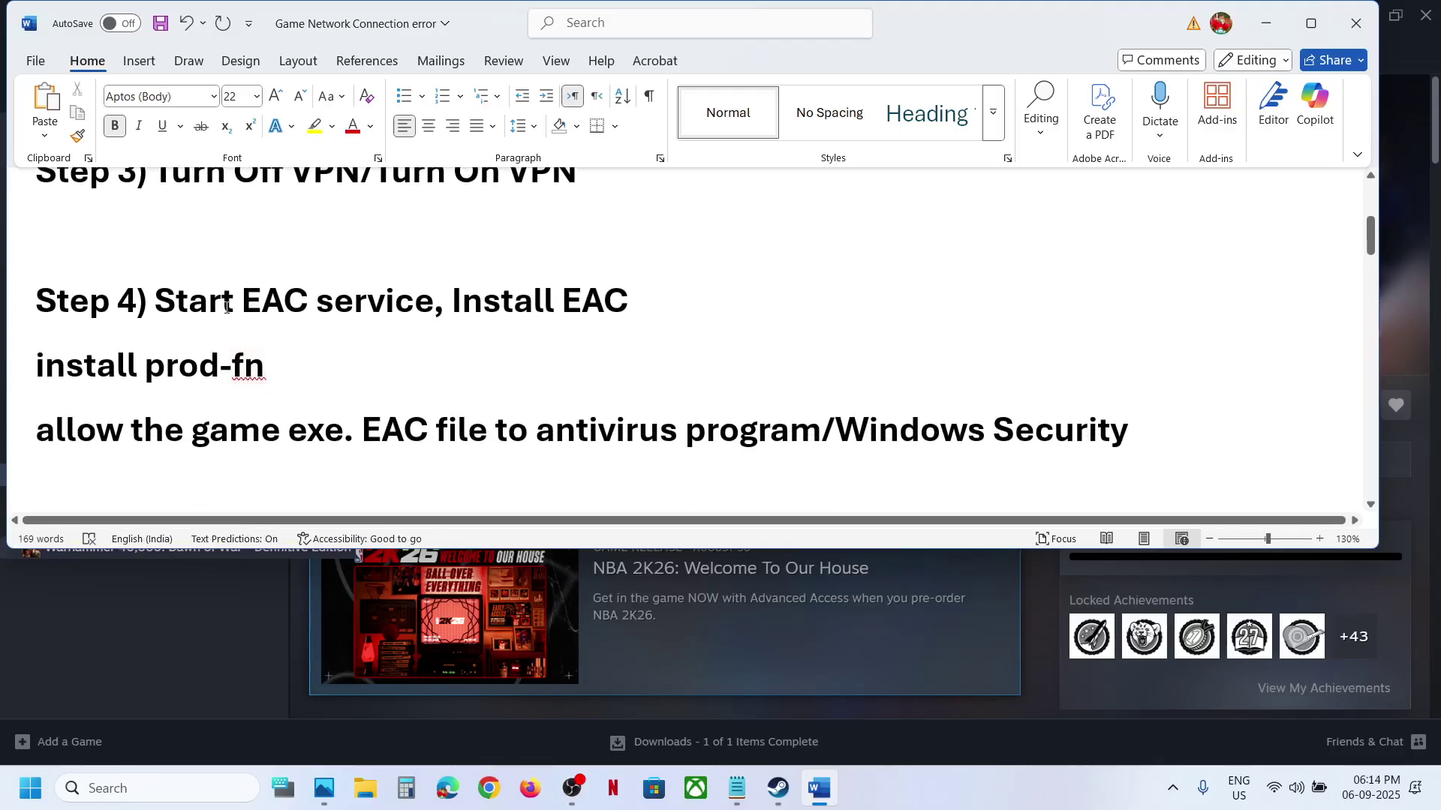
pyautogui.moveTo(155, 302); pyautogui.dragTo(395, 304)
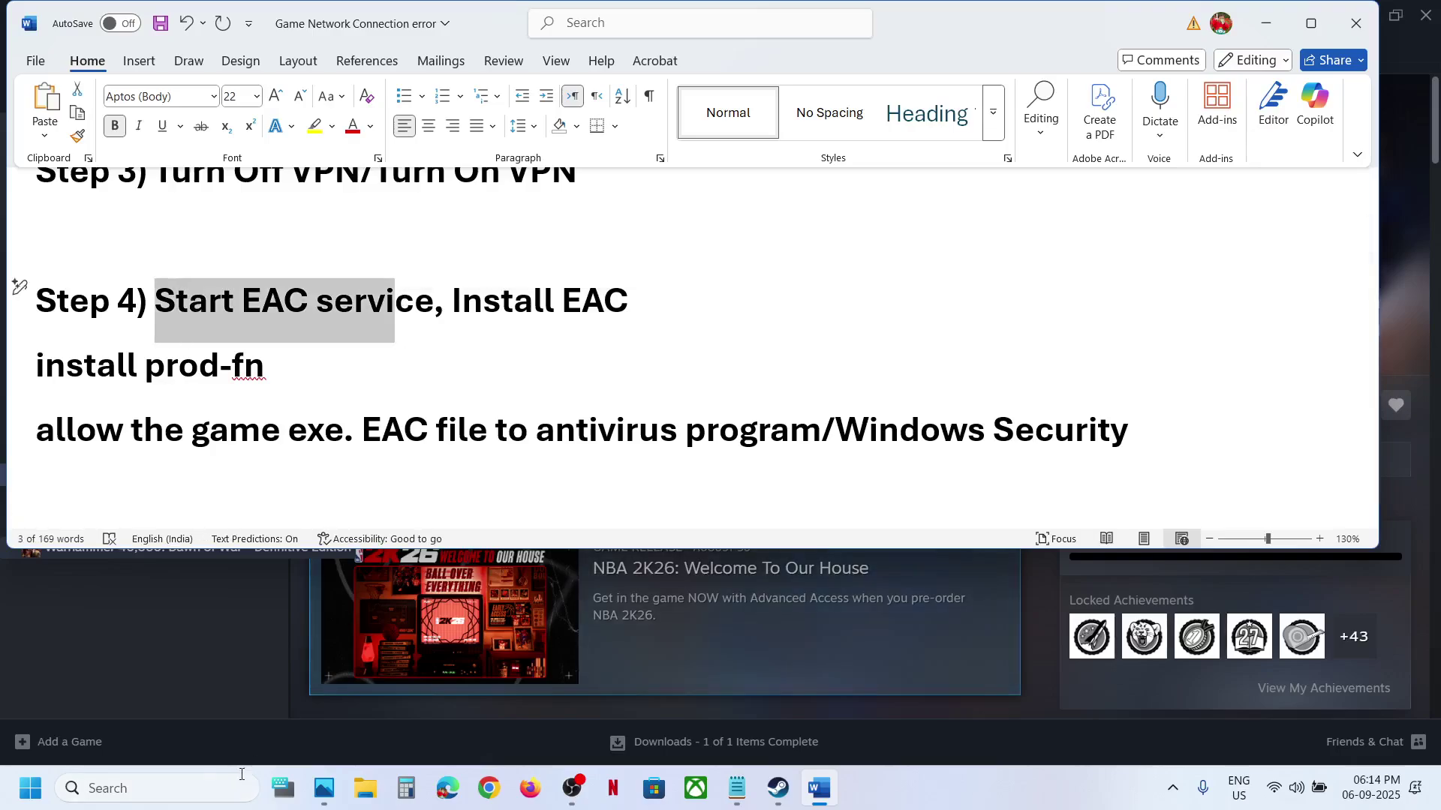
# Open the Windows Services console and bring up the available actions for the Easy Anti-Cheat (Epic Online Services) service.
pyautogui.click(199, 795)
pyautogui.write('services')
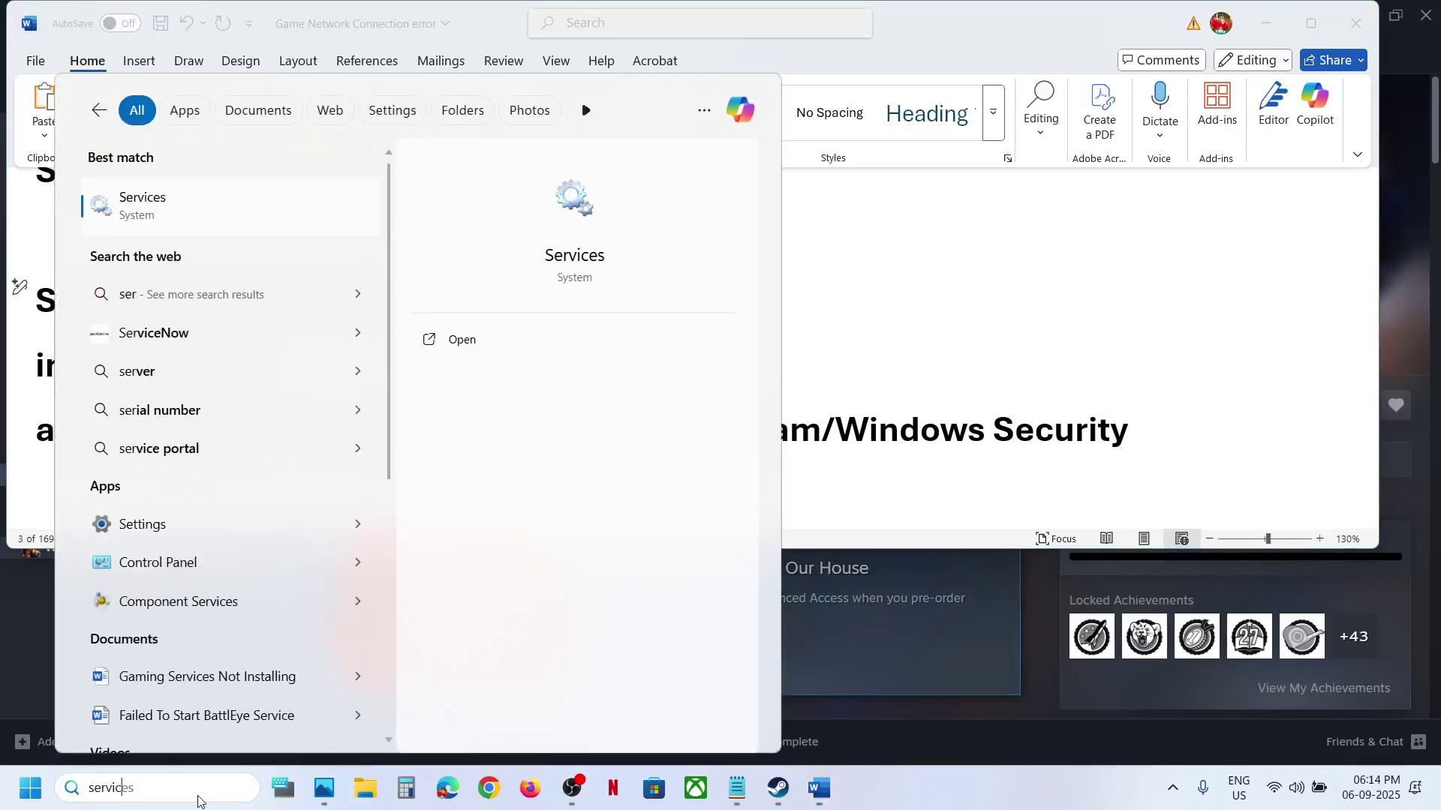
pyautogui.press('Return')
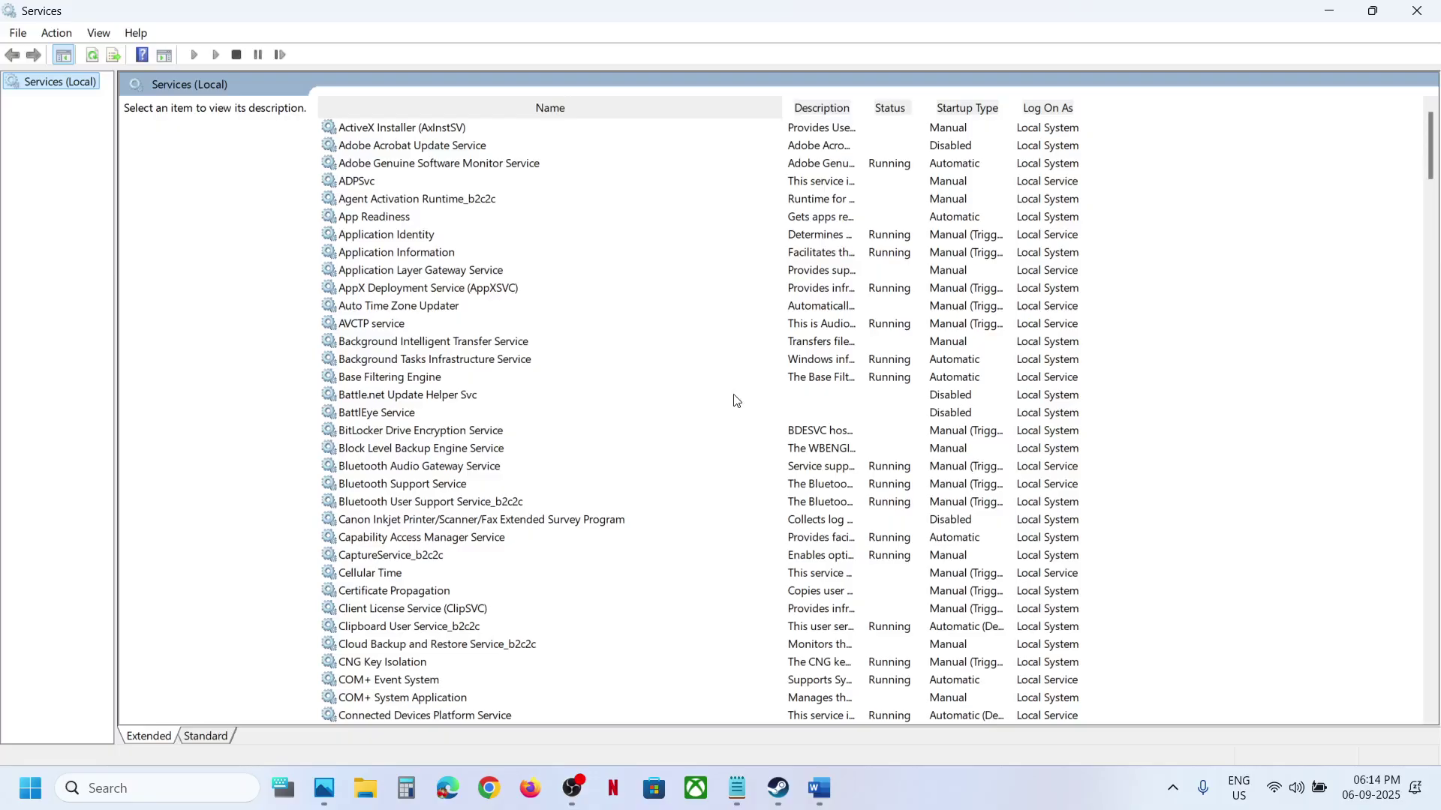
pyautogui.press('e')
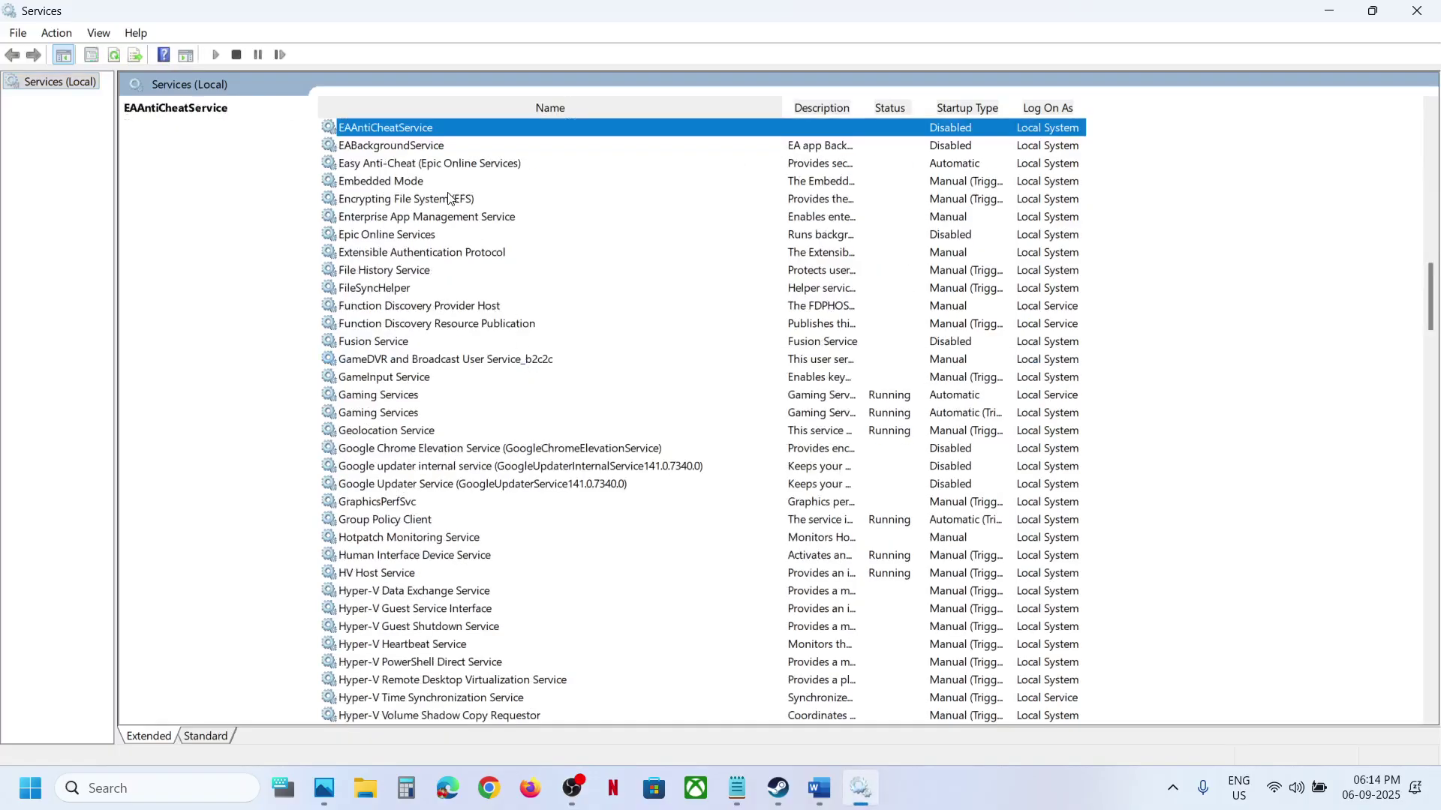
pyautogui.click(402, 165)
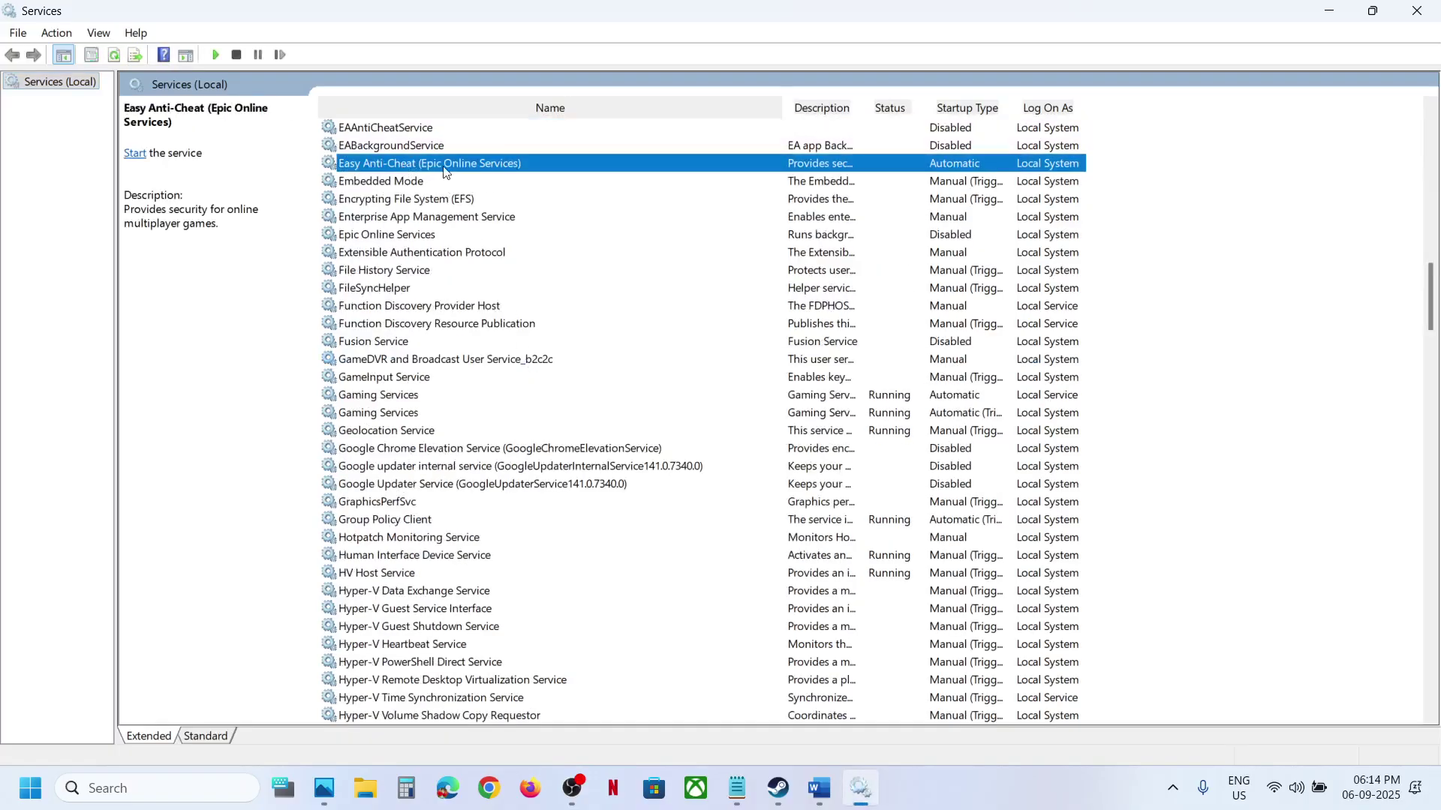
pyautogui.rightClick(385, 169)
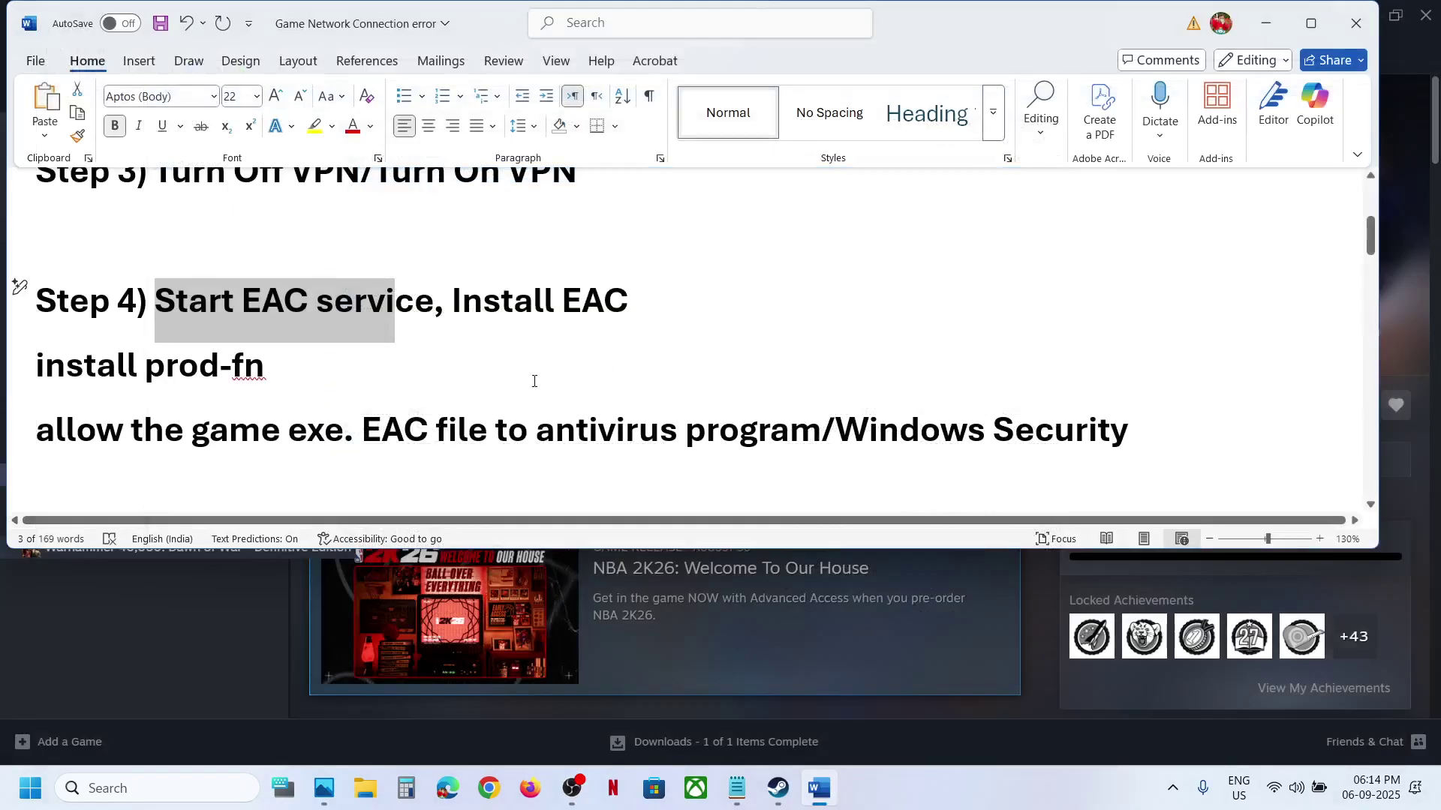
# Browse the local files of NBA 2K26 from the Steam library and open its EasyAntiCheat folder.
pyautogui.click(170, 604)
pyautogui.rightClick(109, 475)
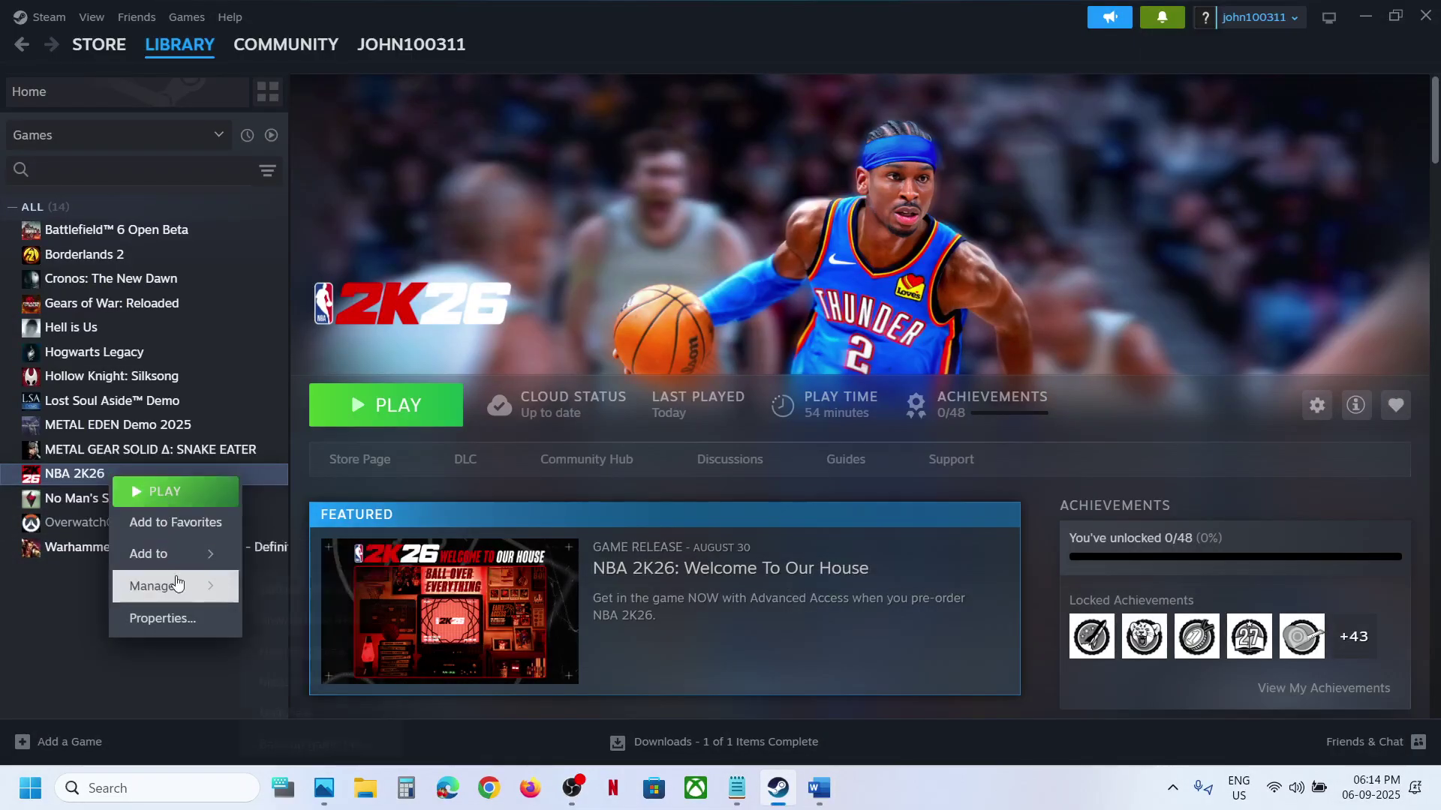
pyautogui.moveTo(177, 585)
pyautogui.click(319, 617)
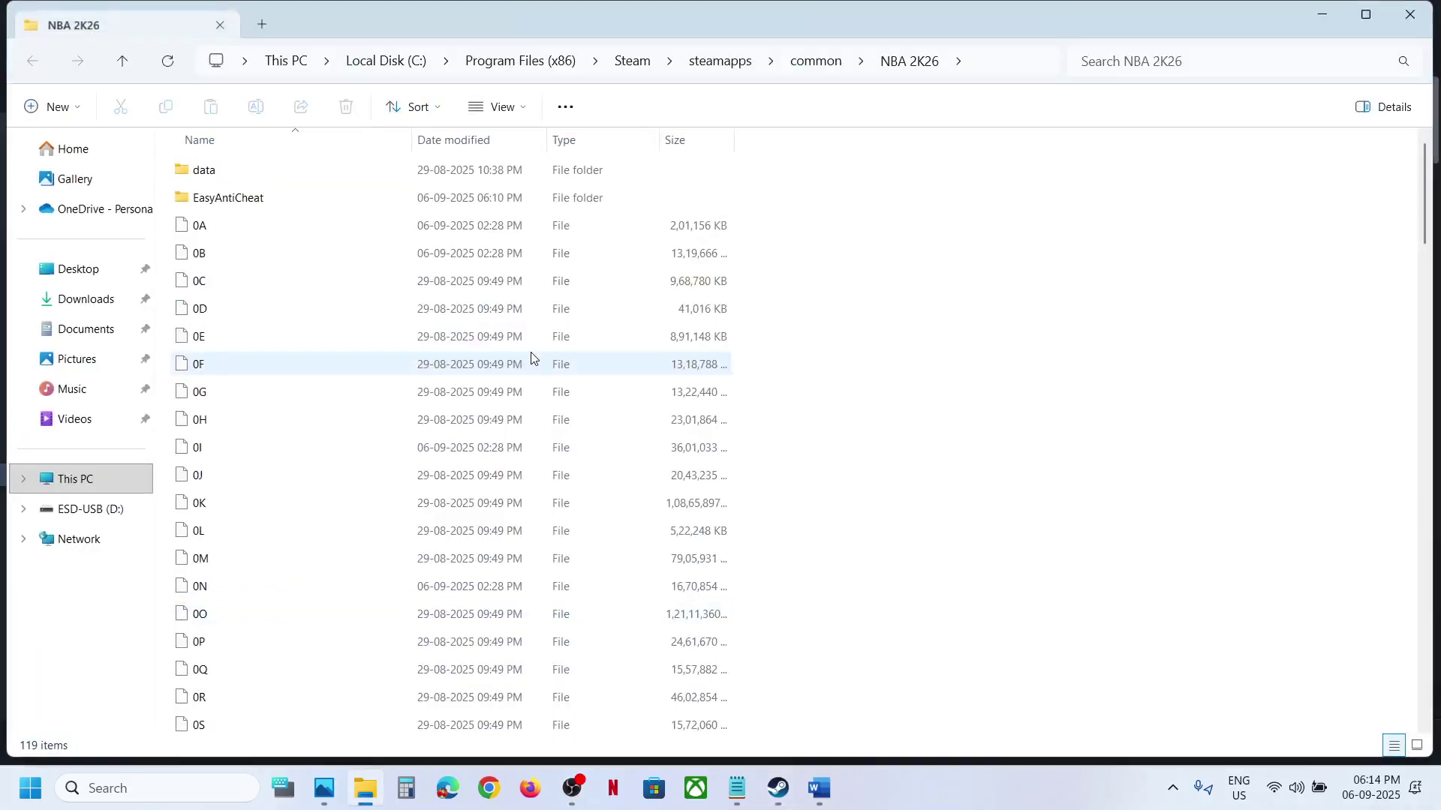
pyautogui.click(219, 202)
pyautogui.doubleClick(219, 205)
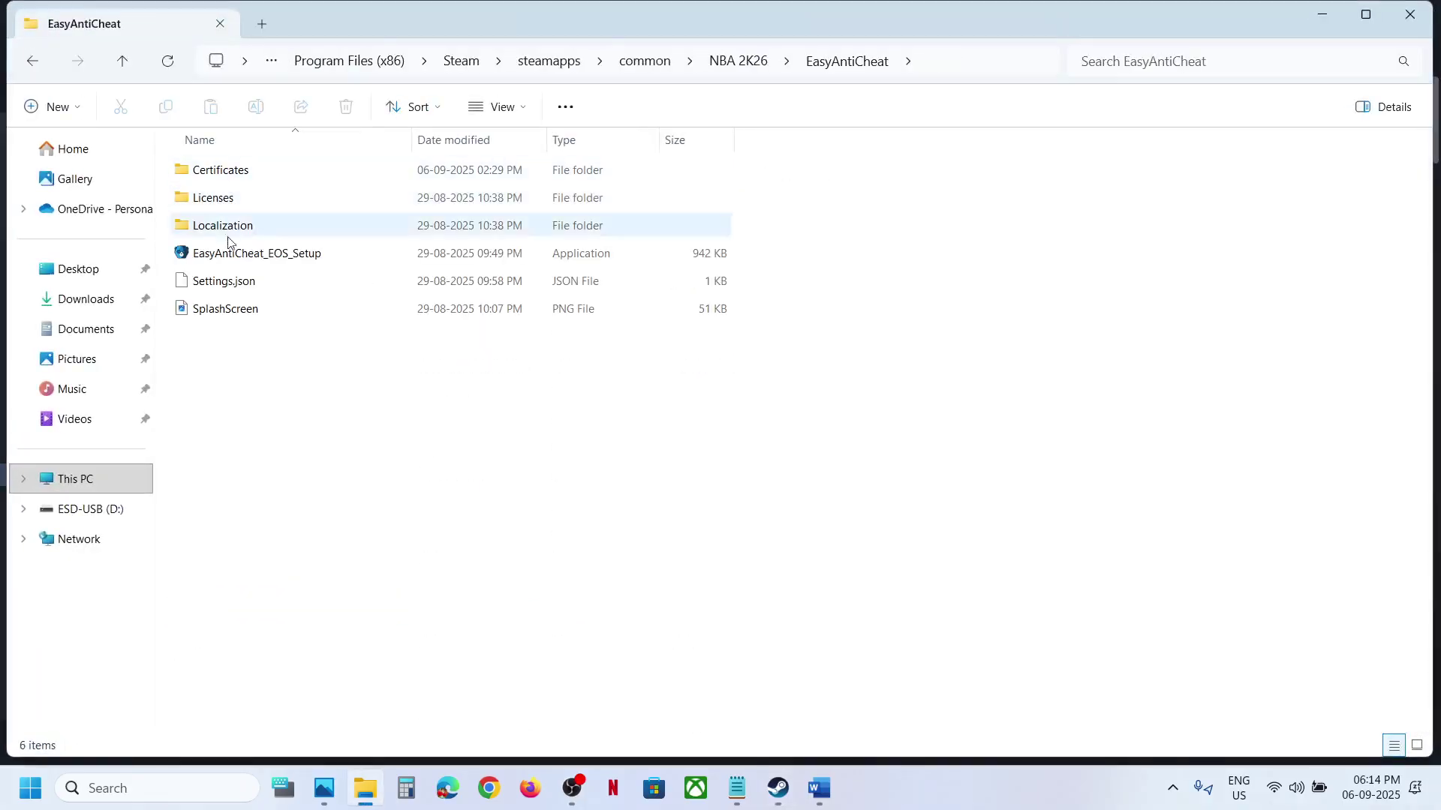
# Run EasyAntiCheat_EOS_Setup as administrator and allow it to make changes to the device.
pyautogui.click(242, 259)
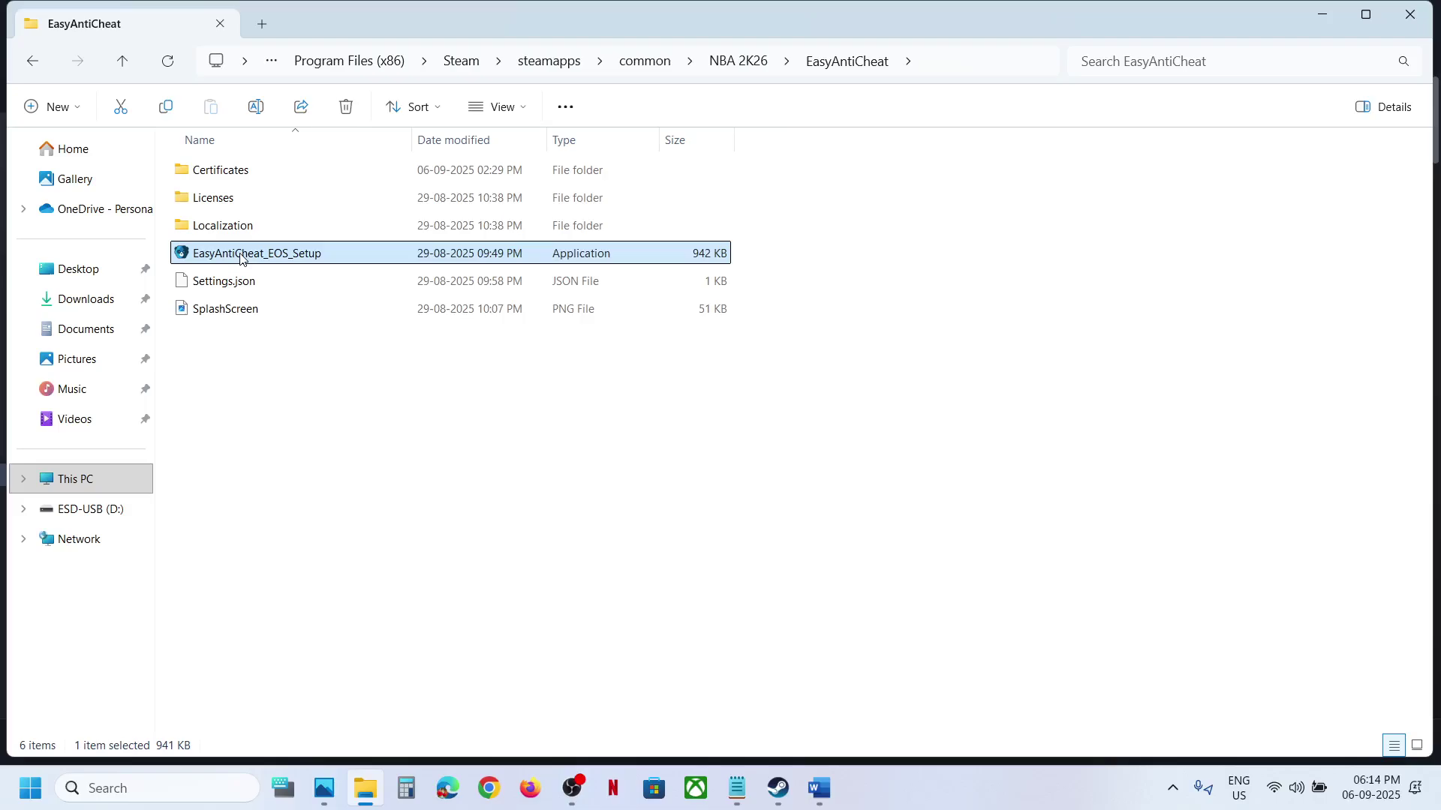
pyautogui.rightClick(241, 259)
pyautogui.click(339, 418)
pyautogui.click(669, 587)
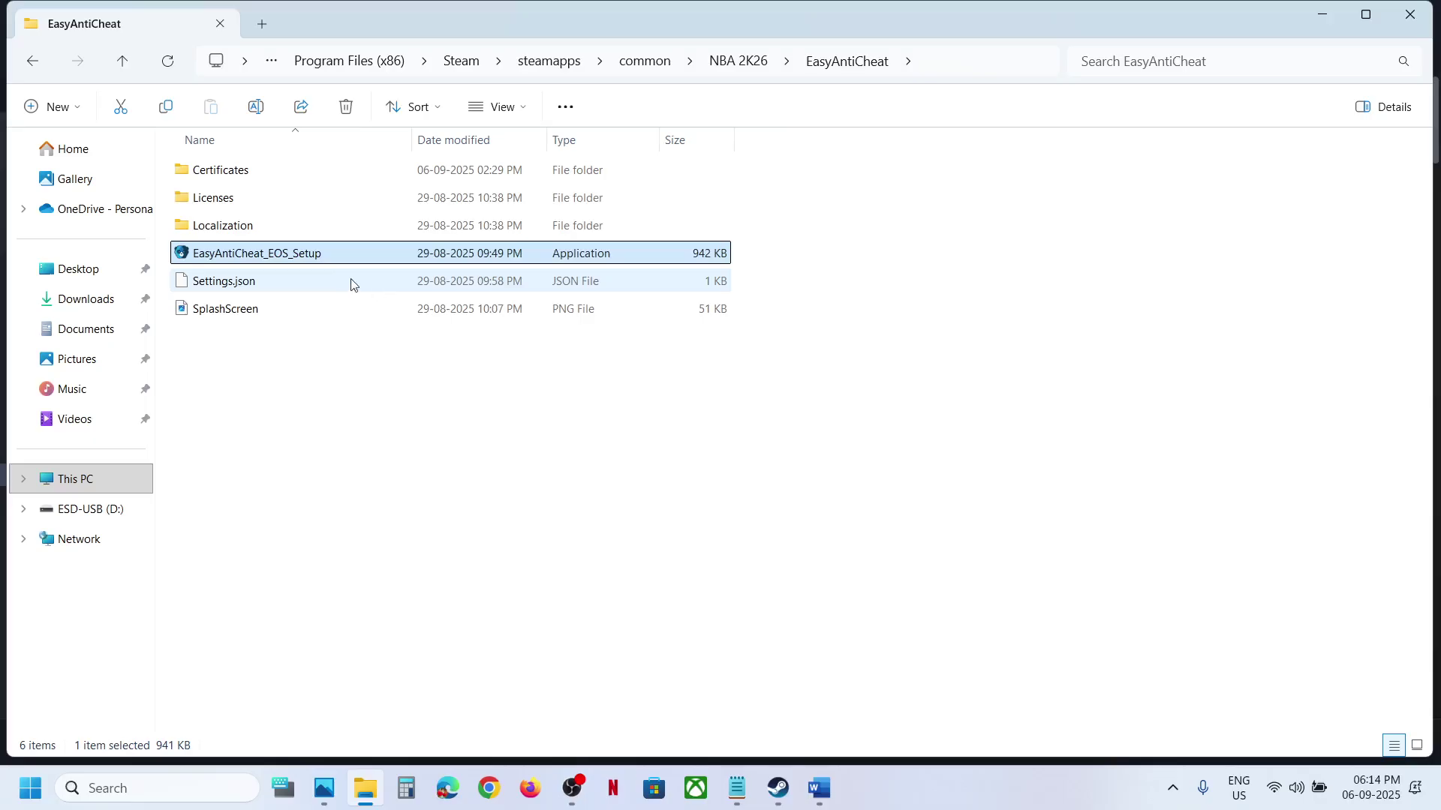
# Create a shortcut to EasyAntiCheat_EOS_Setup in the EasyAntiCheat folder.
pyautogui.rightClick(300, 261)
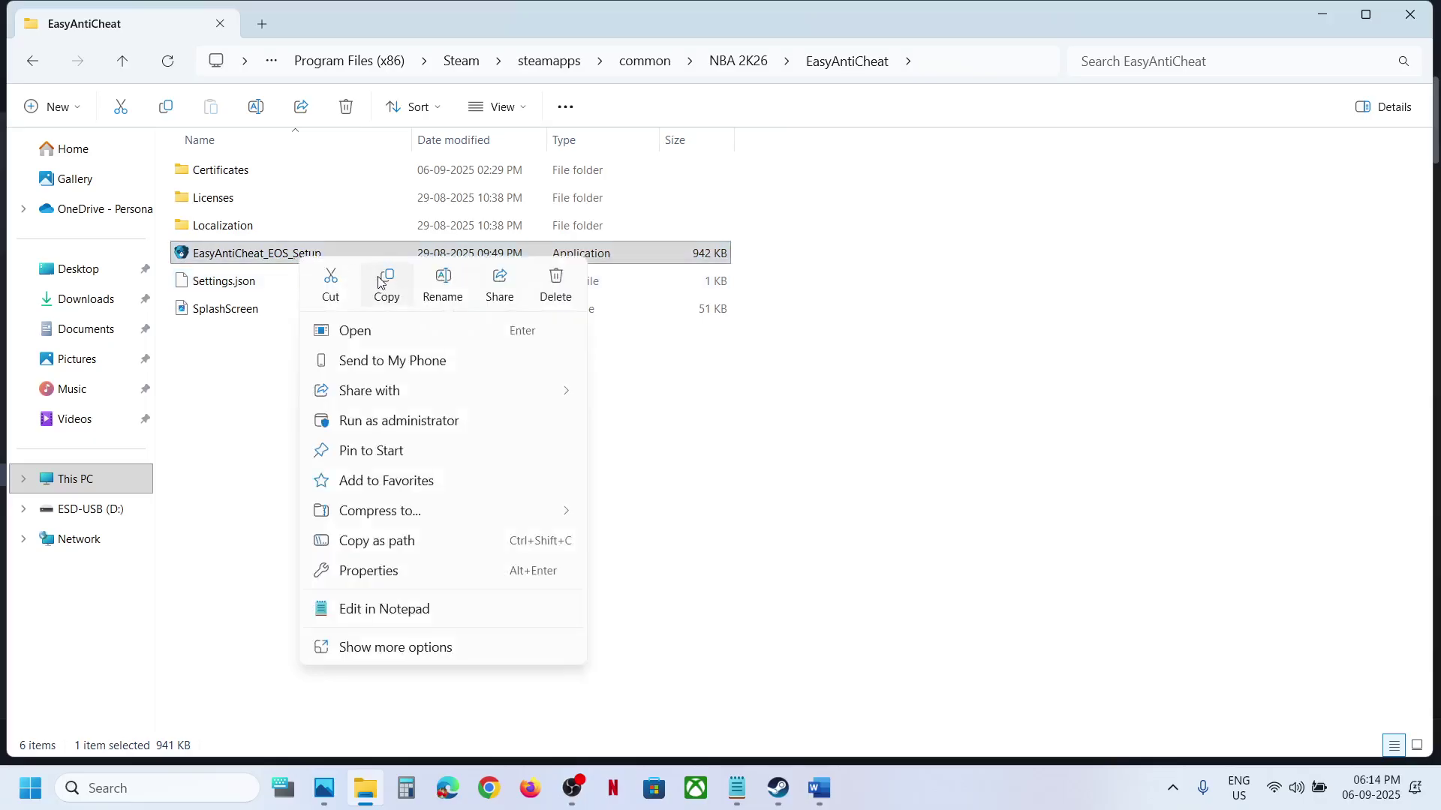
pyautogui.rightClick(269, 259)
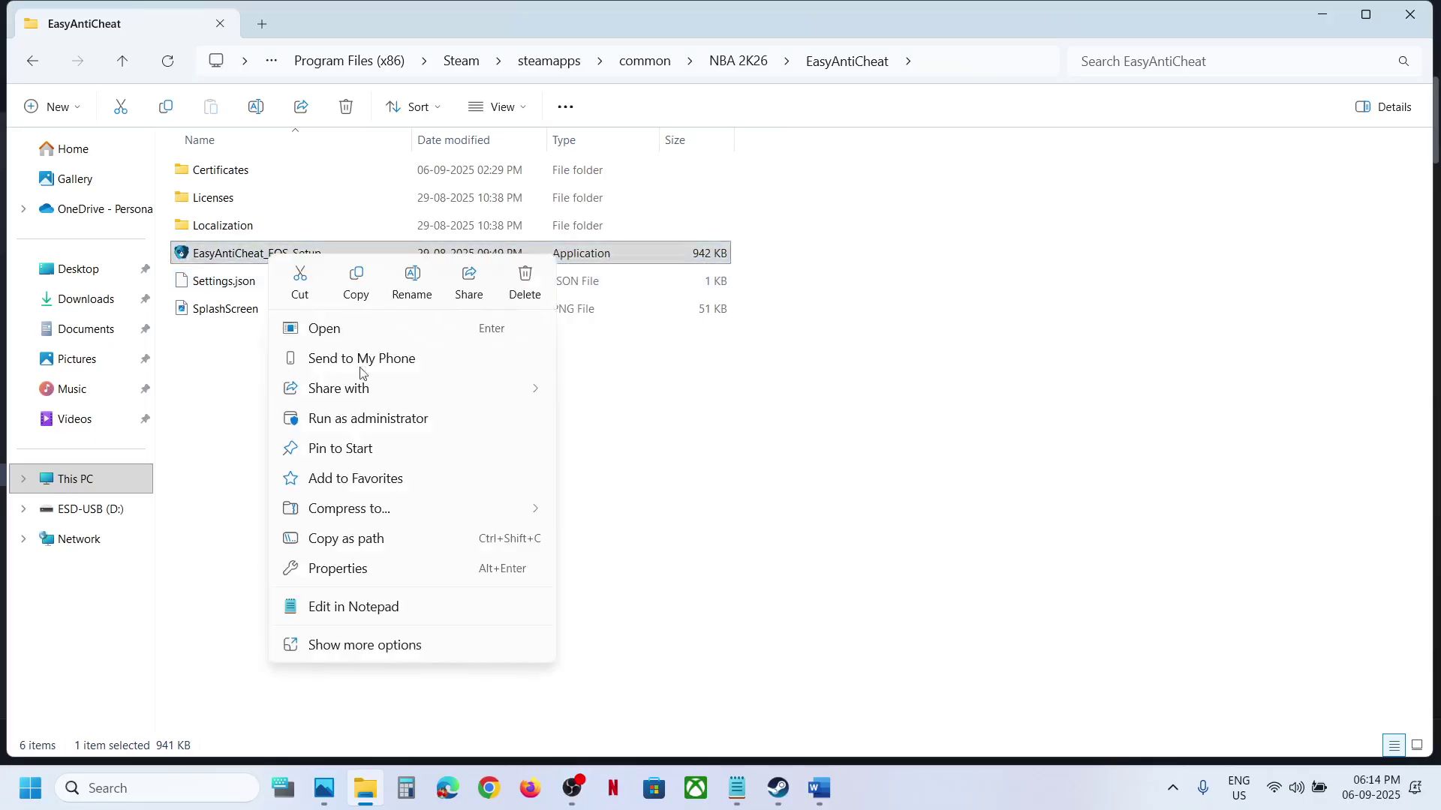
pyautogui.click(358, 647)
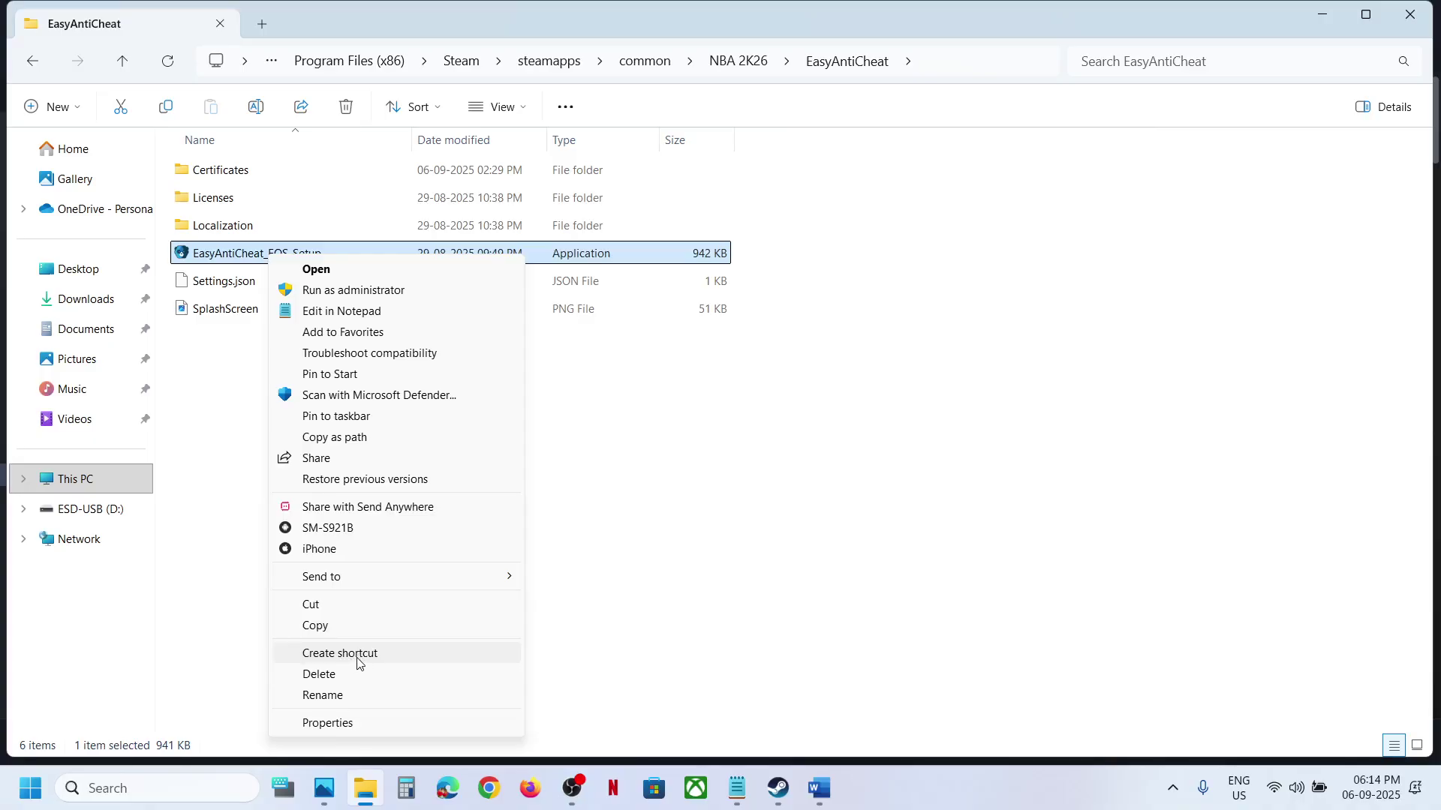
pyautogui.click(359, 654)
# Append "install prod-fn", copied from the Word document, to the target of the EasyAntiCheat_EOS_Setup shortcut and save its properties.
pyautogui.click(272, 339)
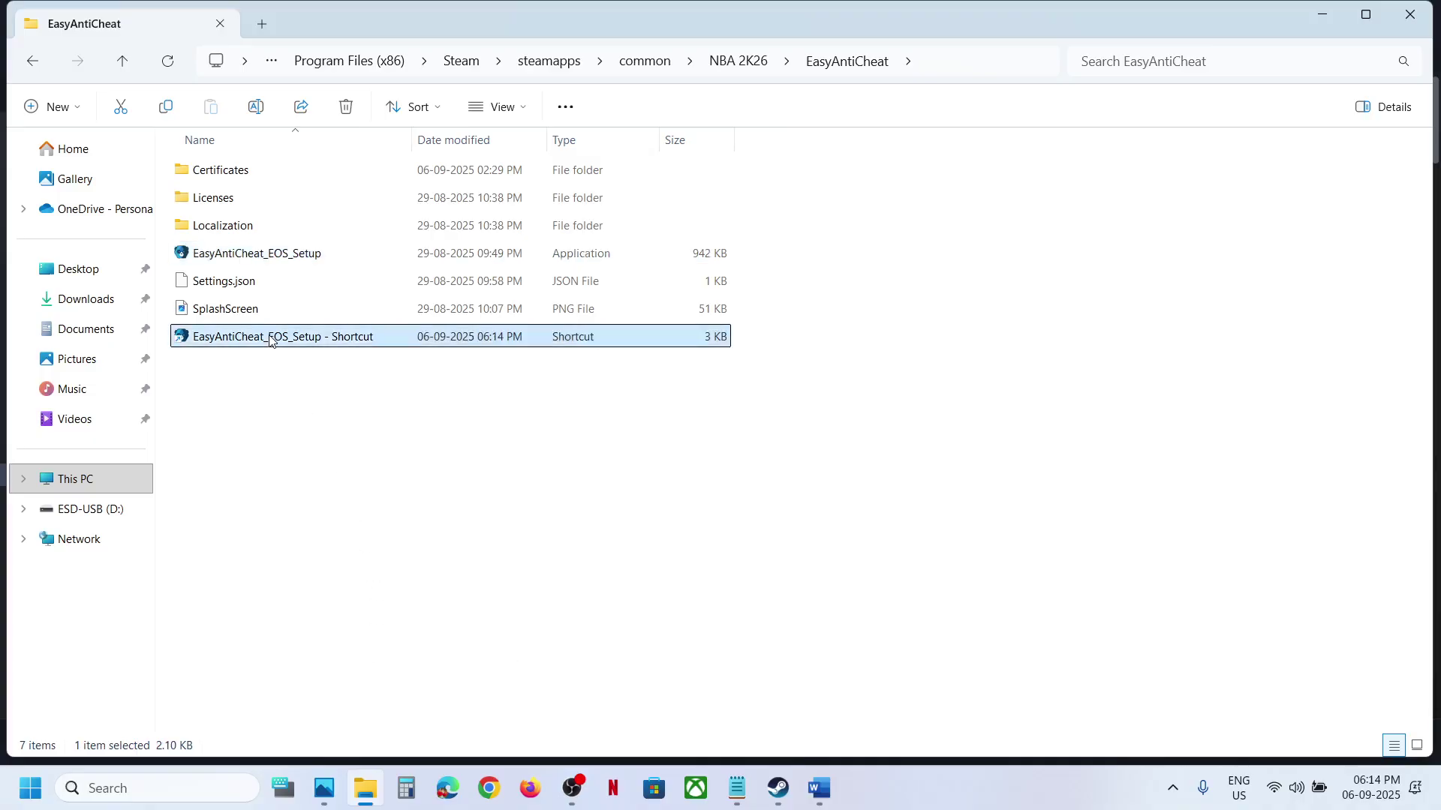
pyautogui.rightClick(272, 339)
pyautogui.click(339, 589)
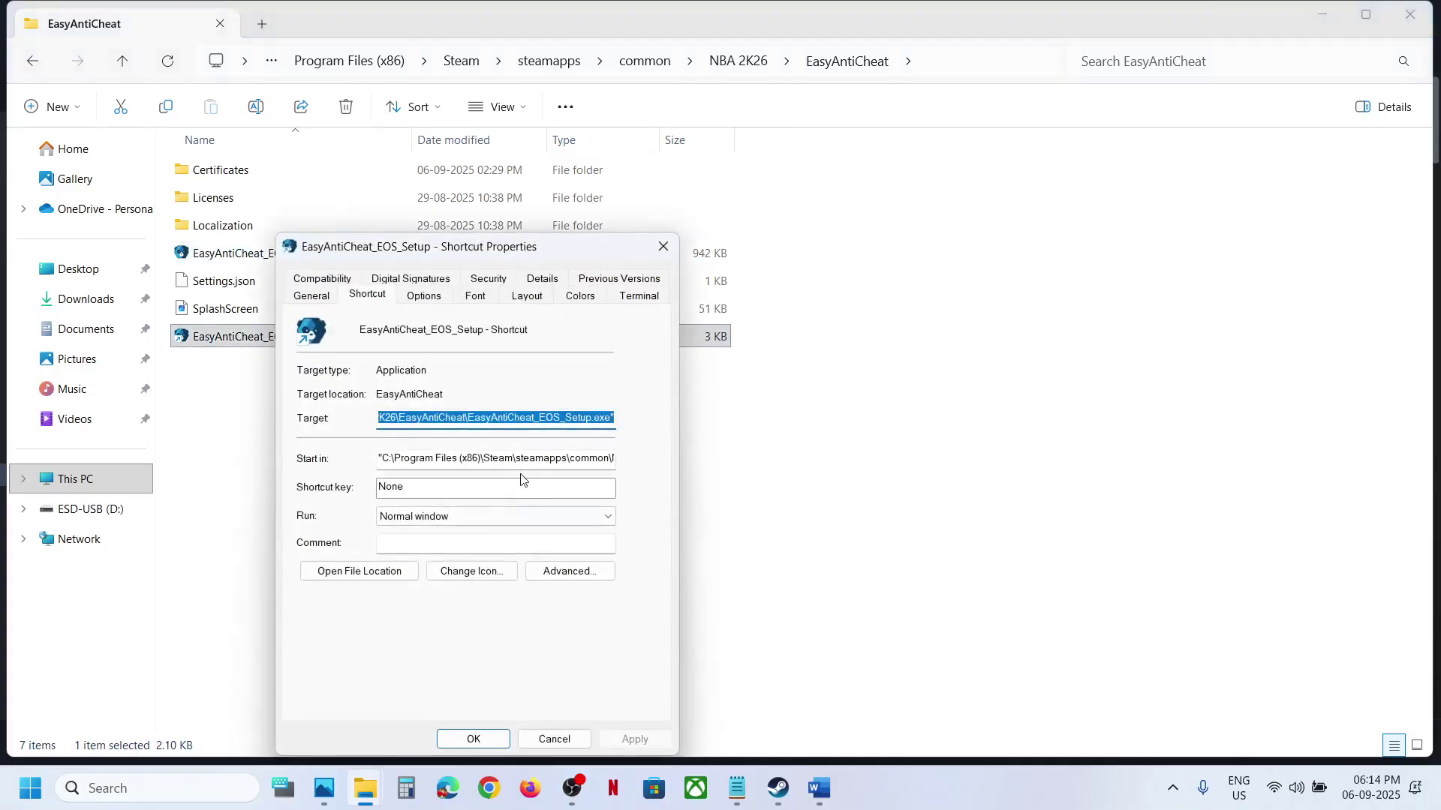
pyautogui.click(599, 420)
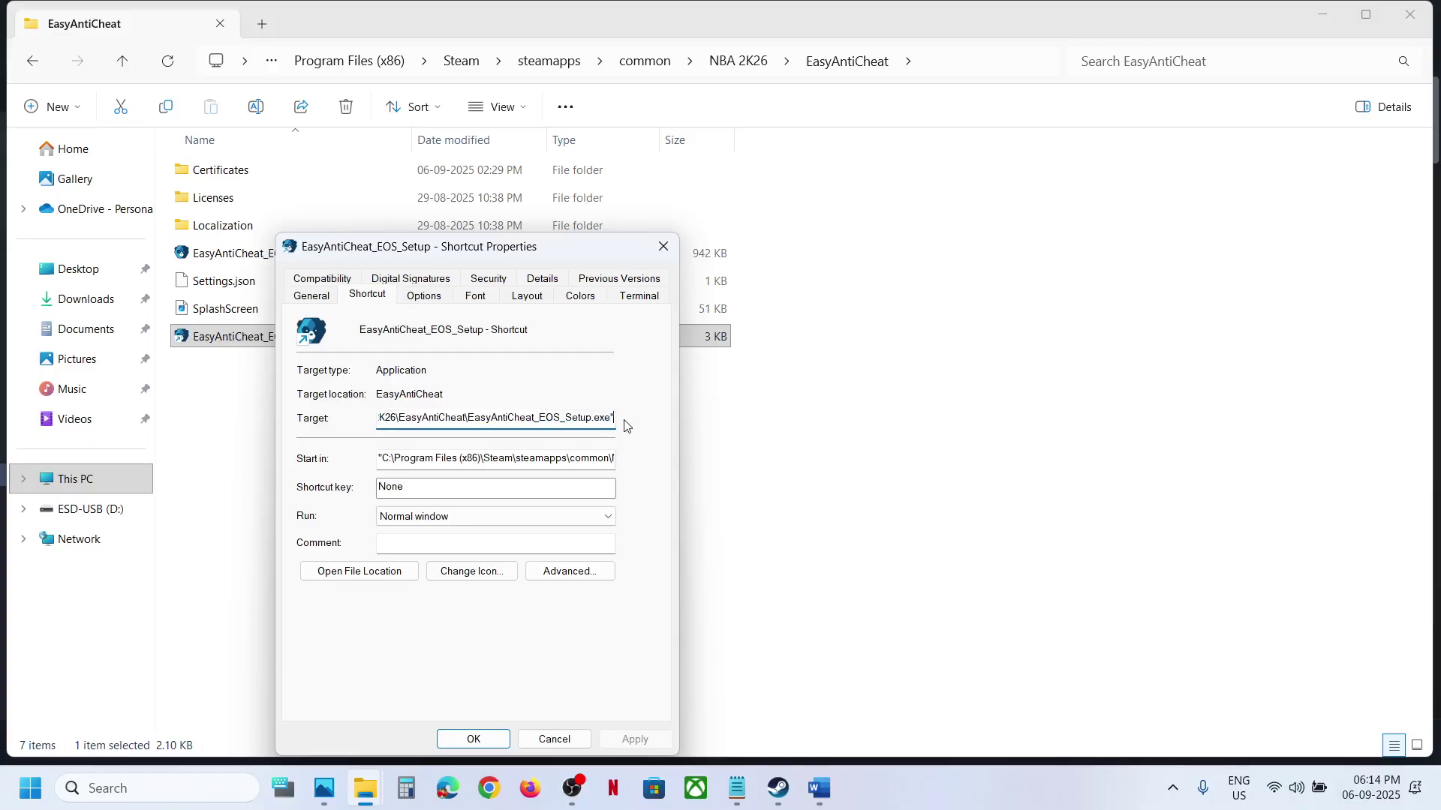
pyautogui.click(814, 773)
pyautogui.moveTo(269, 365); pyautogui.dragTo(68, 358)
pyautogui.hotkey('ctrl', 'c')
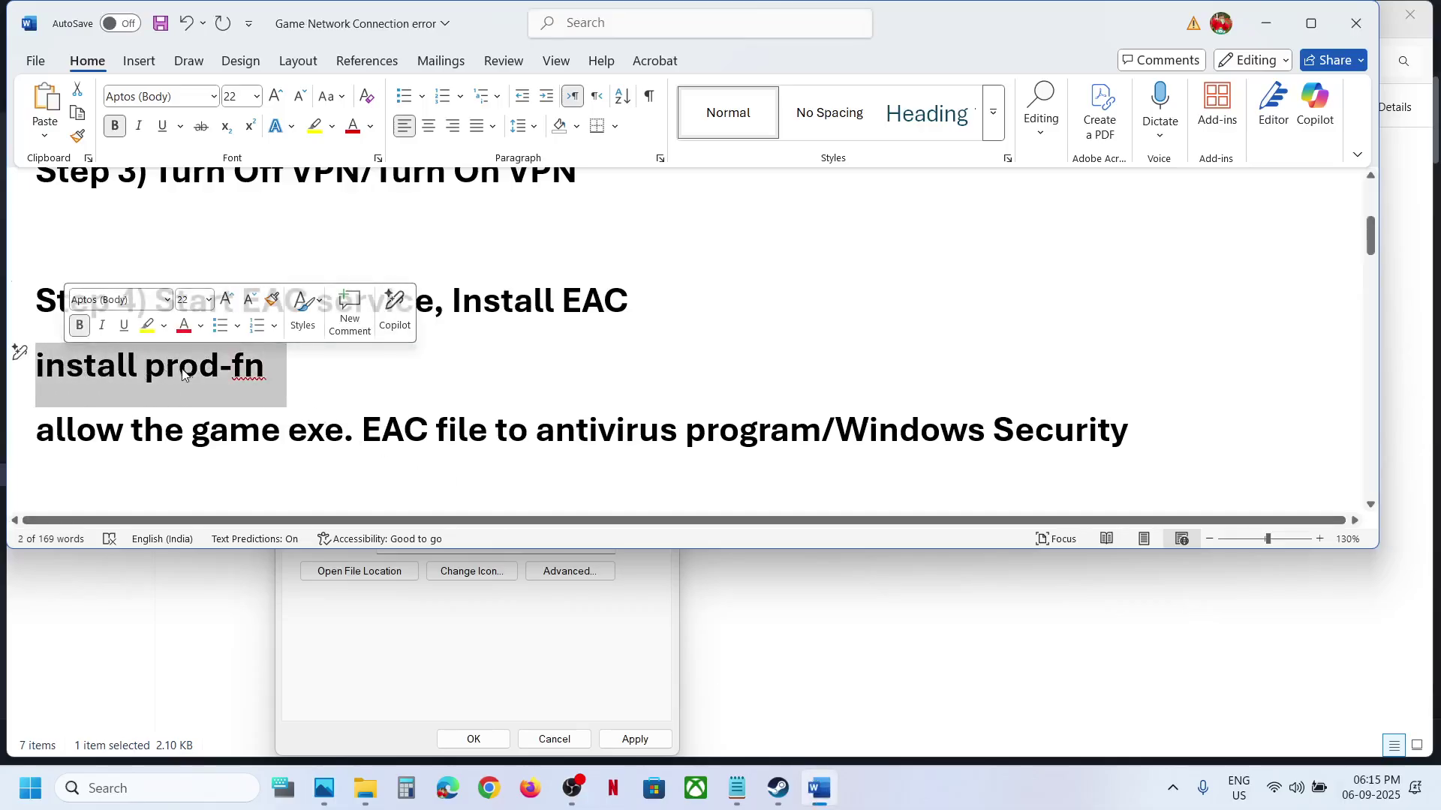
pyautogui.click(1266, 42)
pyautogui.hotkey('ctrl', 'v')
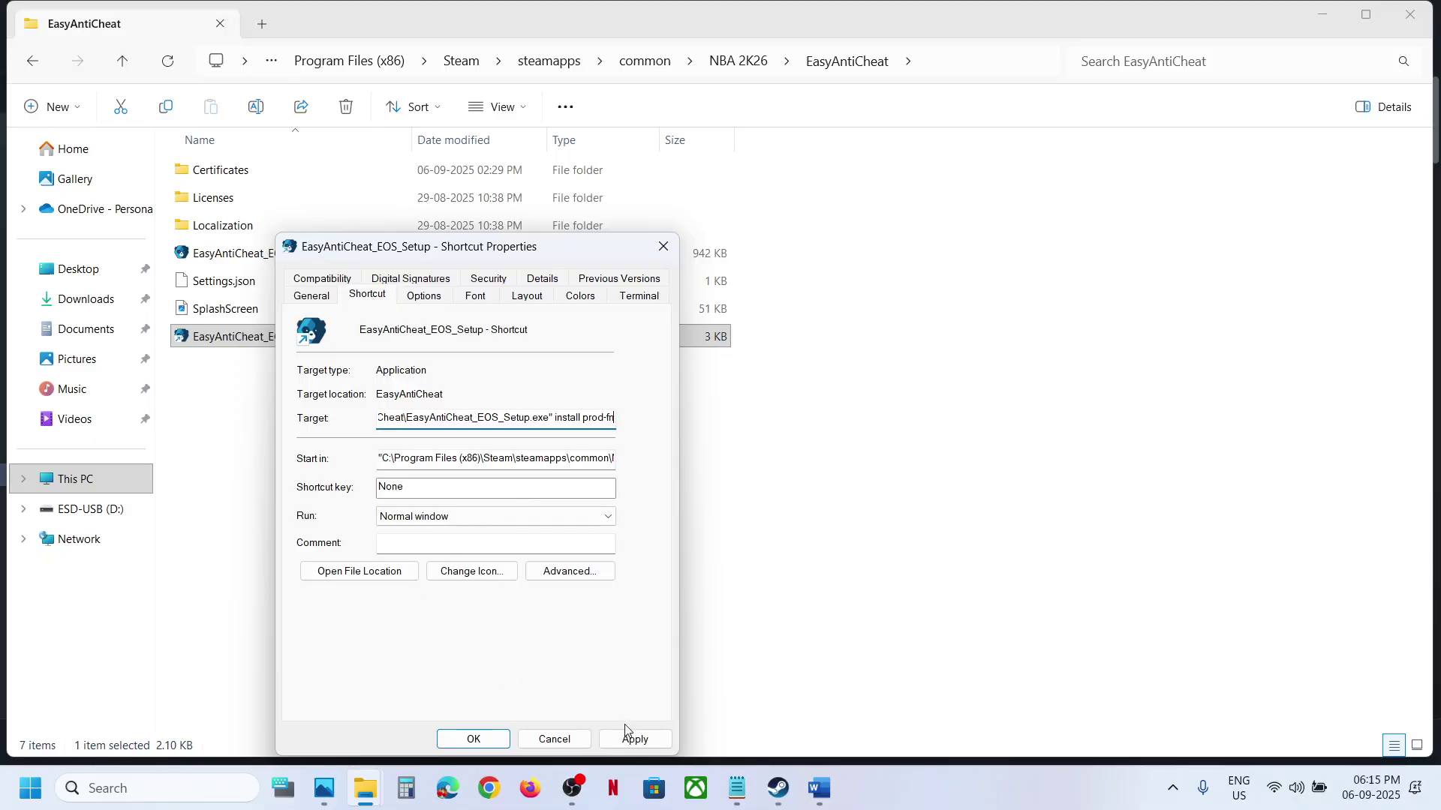
pyautogui.click(635, 740)
pyautogui.click(473, 739)
# Run the EasyAntiCheat_EOS_Setup shortcut as administrator and allow Easy Anti-Cheat Service (EOS) to make changes.
pyautogui.rightClick(324, 342)
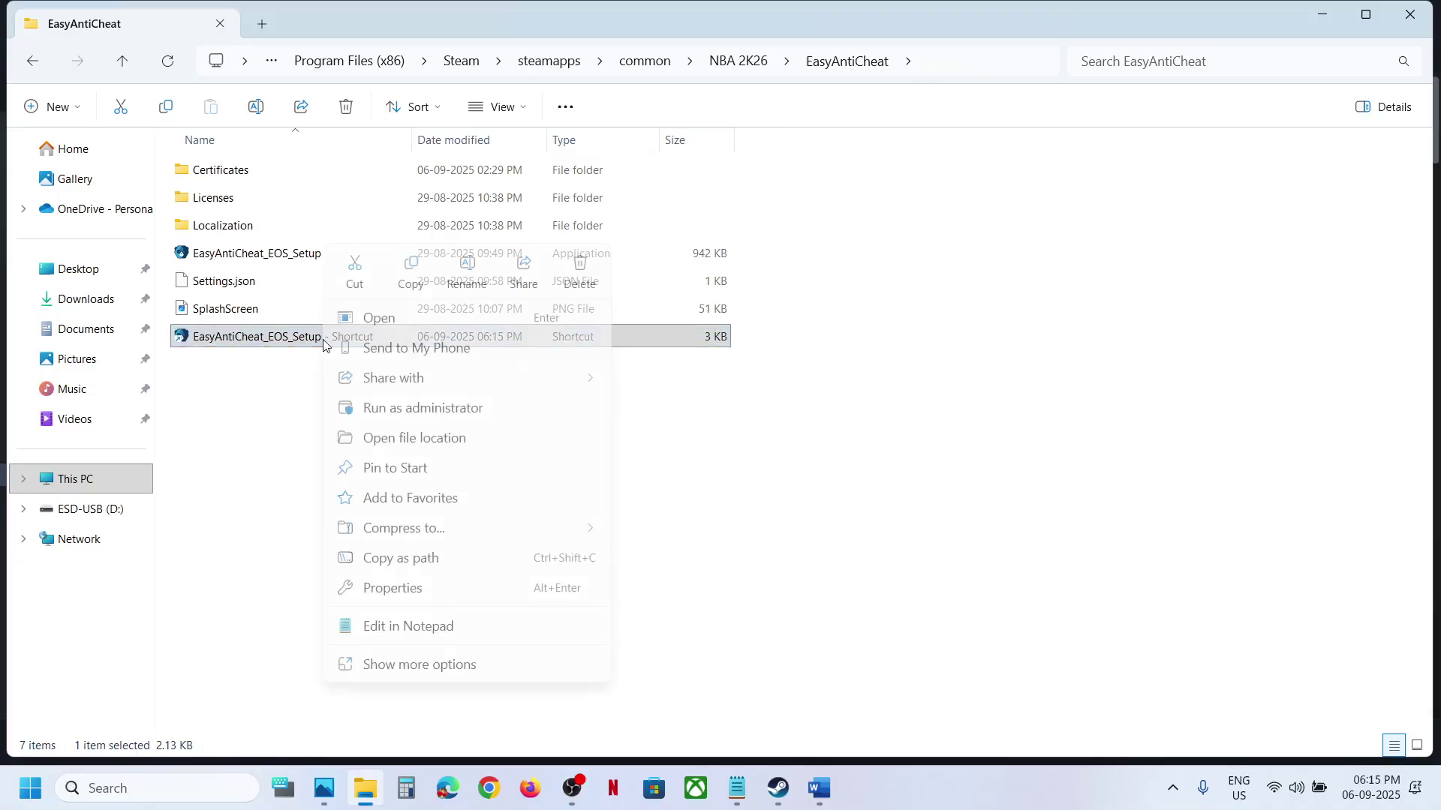
pyautogui.click(458, 412)
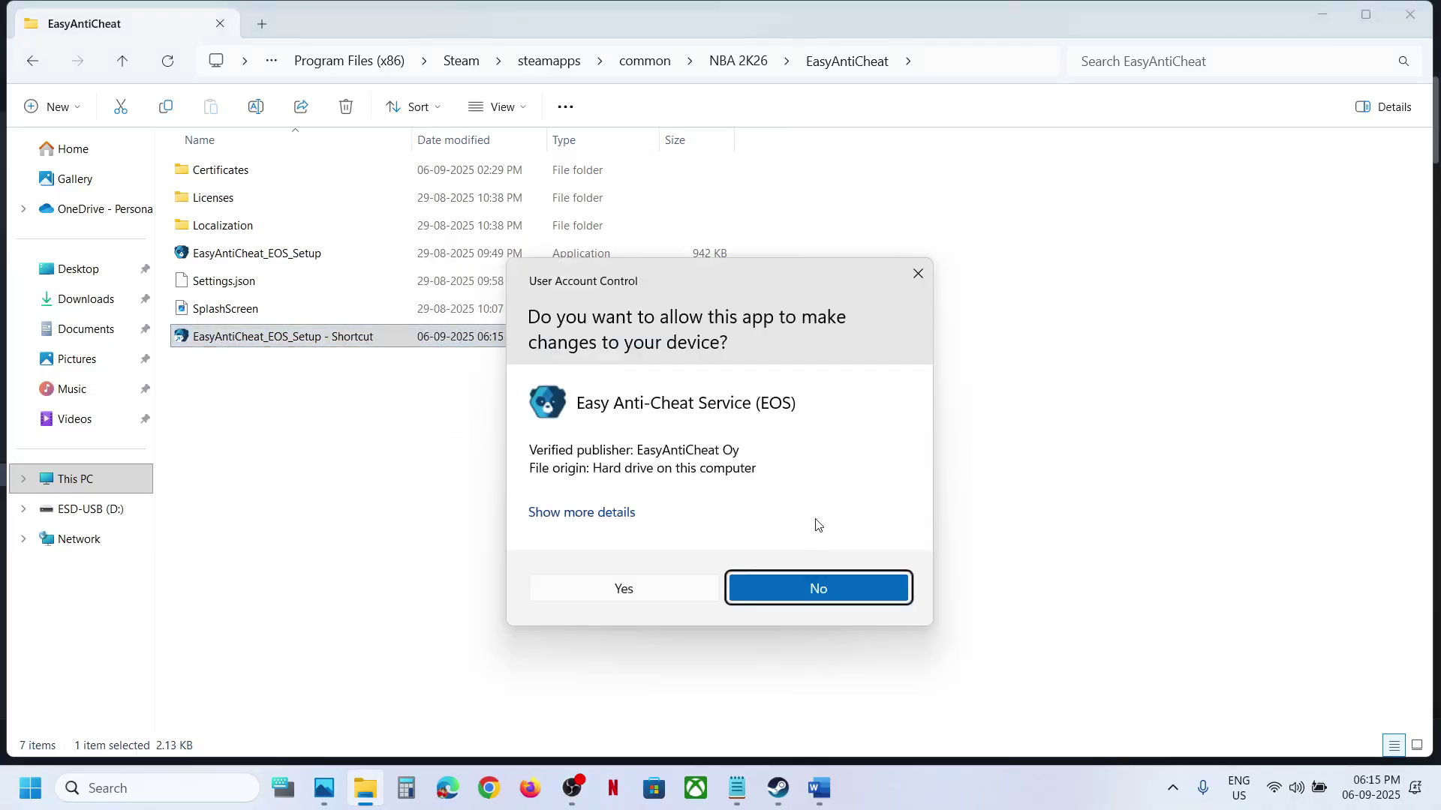
pyautogui.click(652, 584)
# Return to the Word document and review the instruction on allowing the game exe and EAC file in the antivirus program or Windows Security.
pyautogui.click(779, 790)
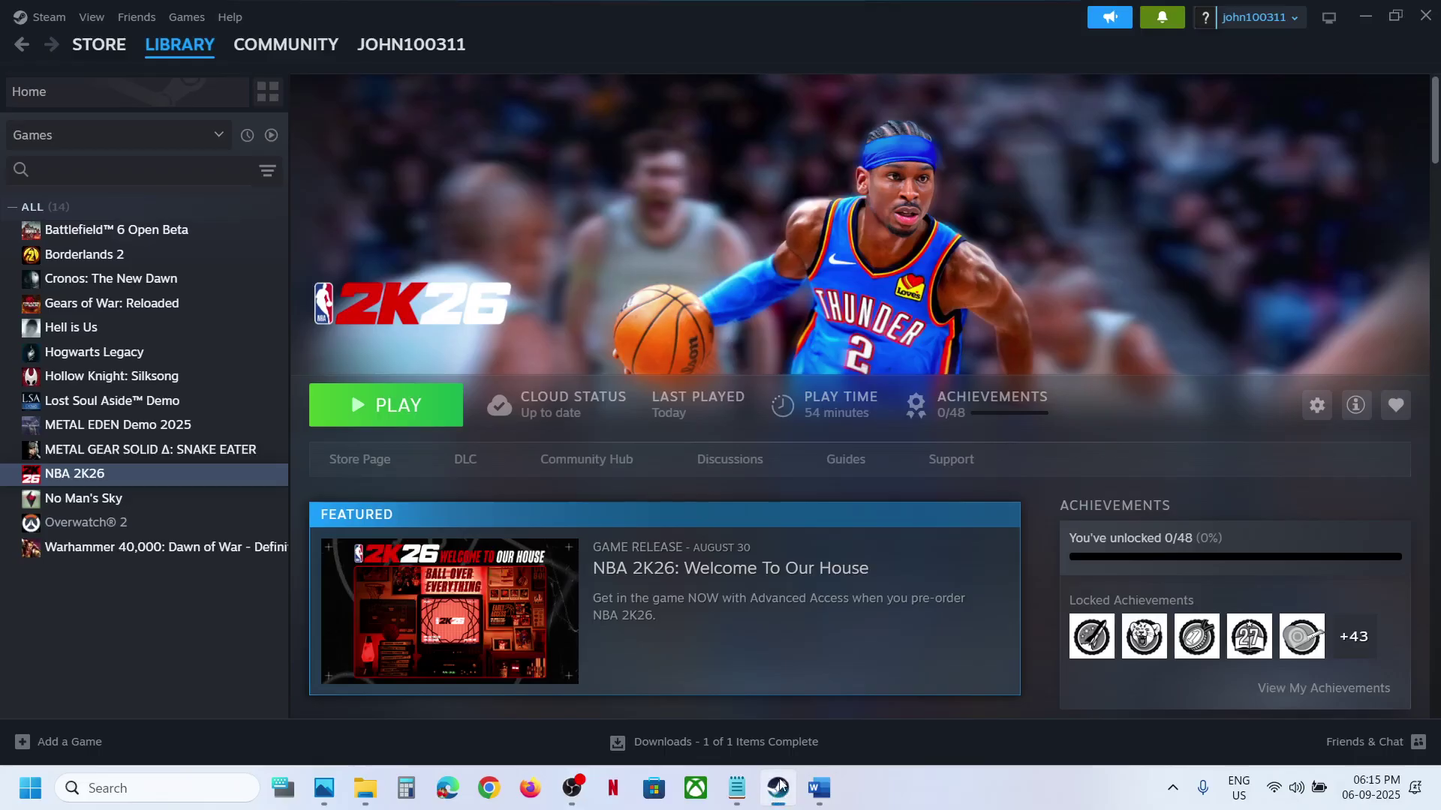
pyautogui.click(817, 787)
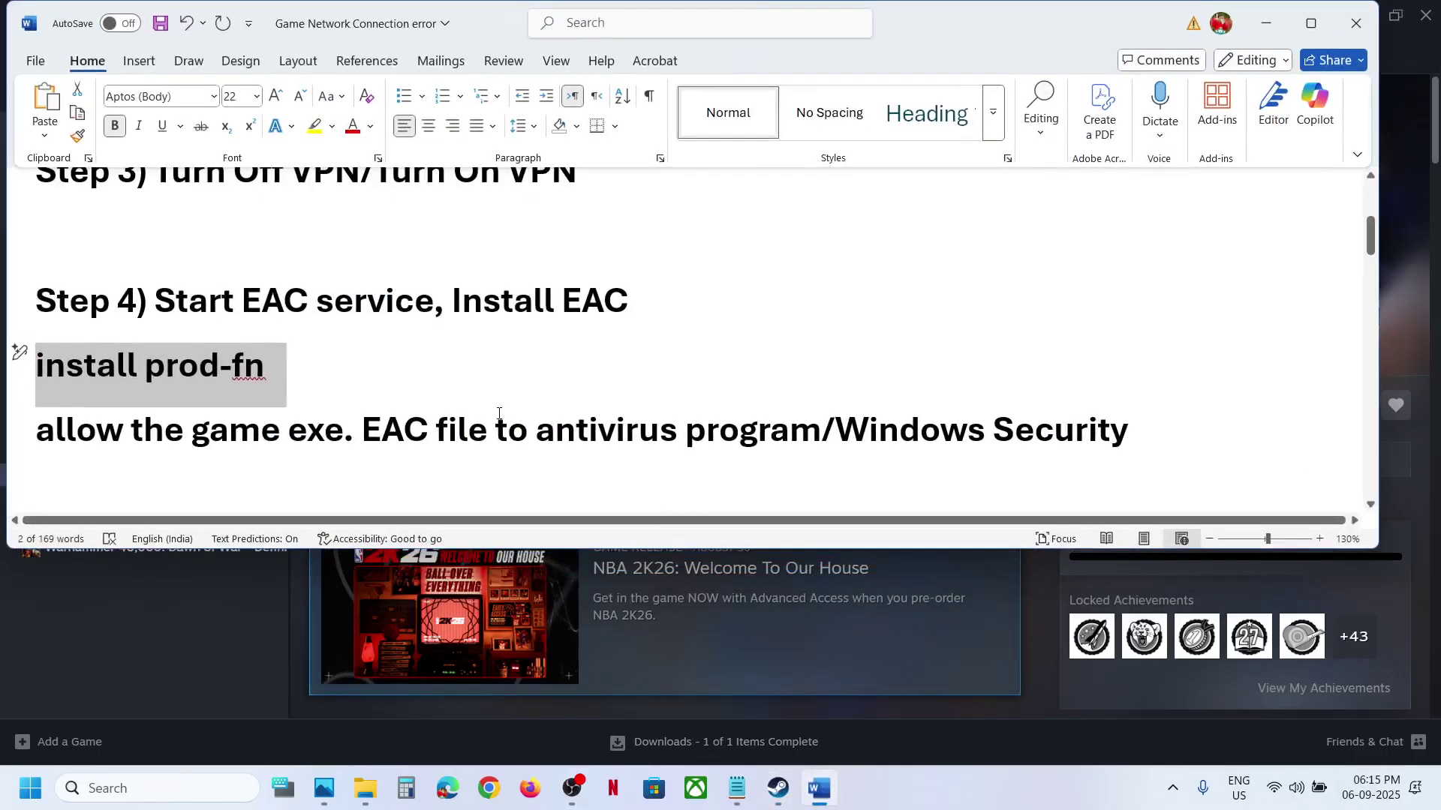
pyautogui.scroll(-1, 499, 413)
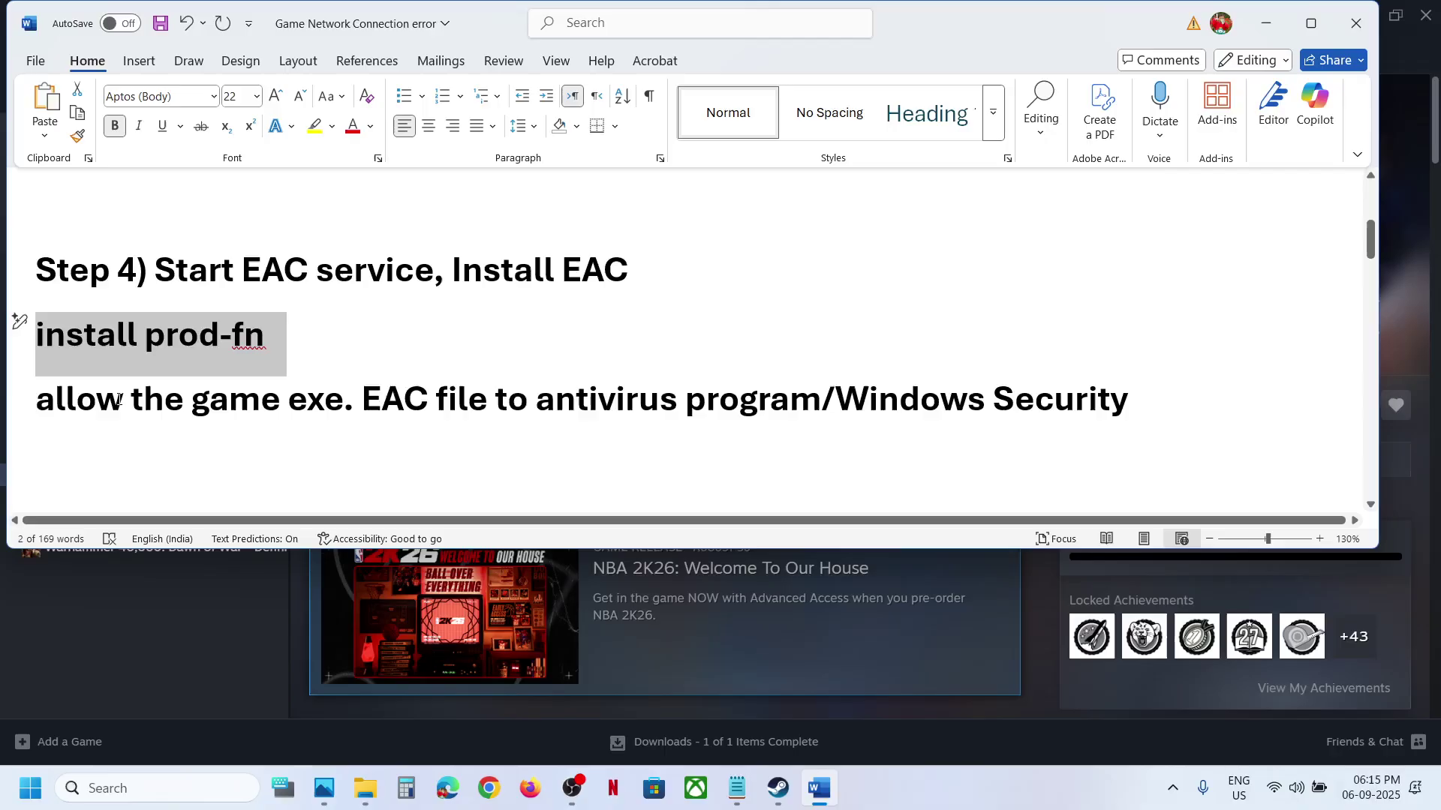
pyautogui.moveTo(115, 403); pyautogui.dragTo(679, 409)
pyautogui.click(390, 422)
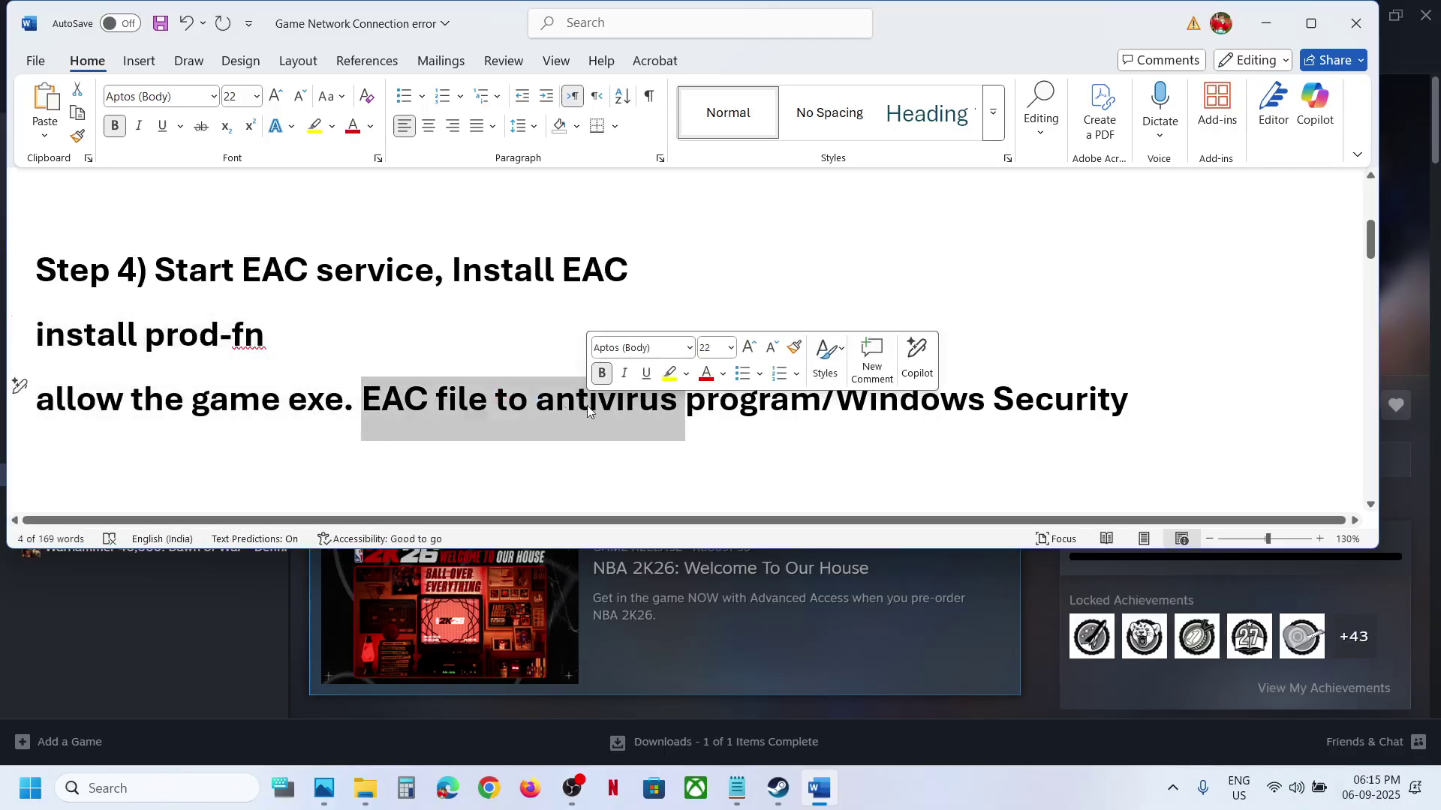
pyautogui.click(380, 409)
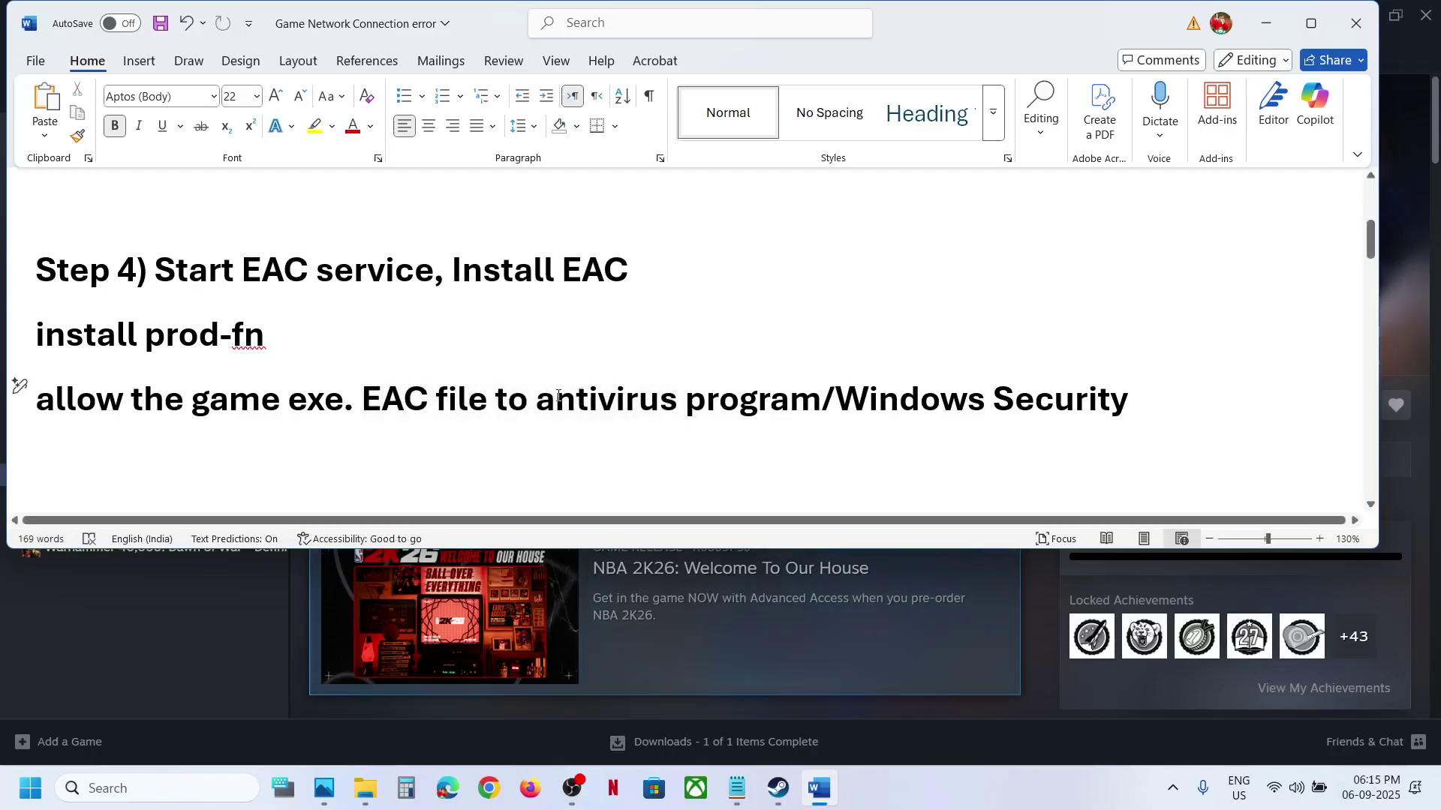
pyautogui.moveTo(558, 396); pyautogui.dragTo(779, 415)
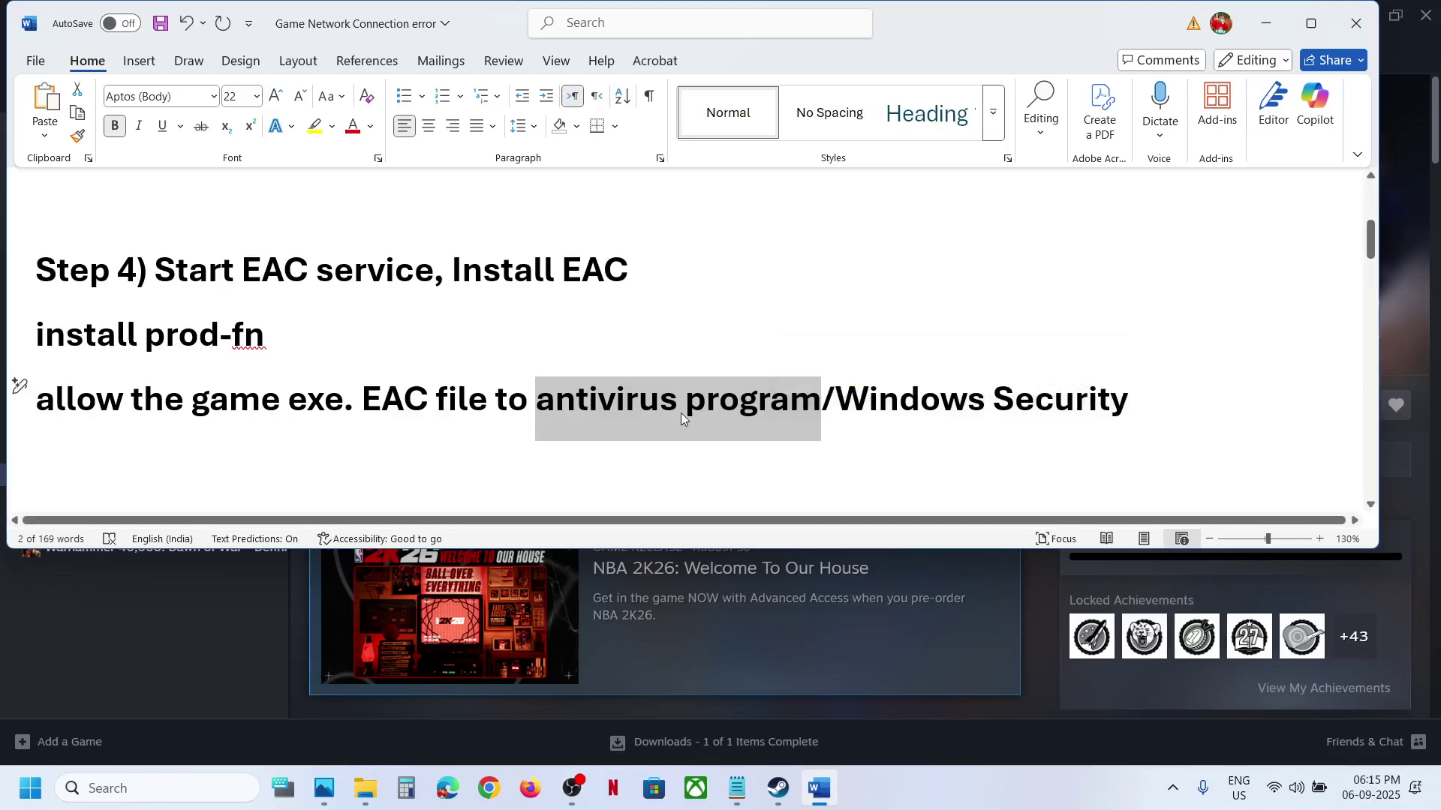
# Open Windows Security from the Privacy & security section of Windows Settings.
pyautogui.press('super+i')
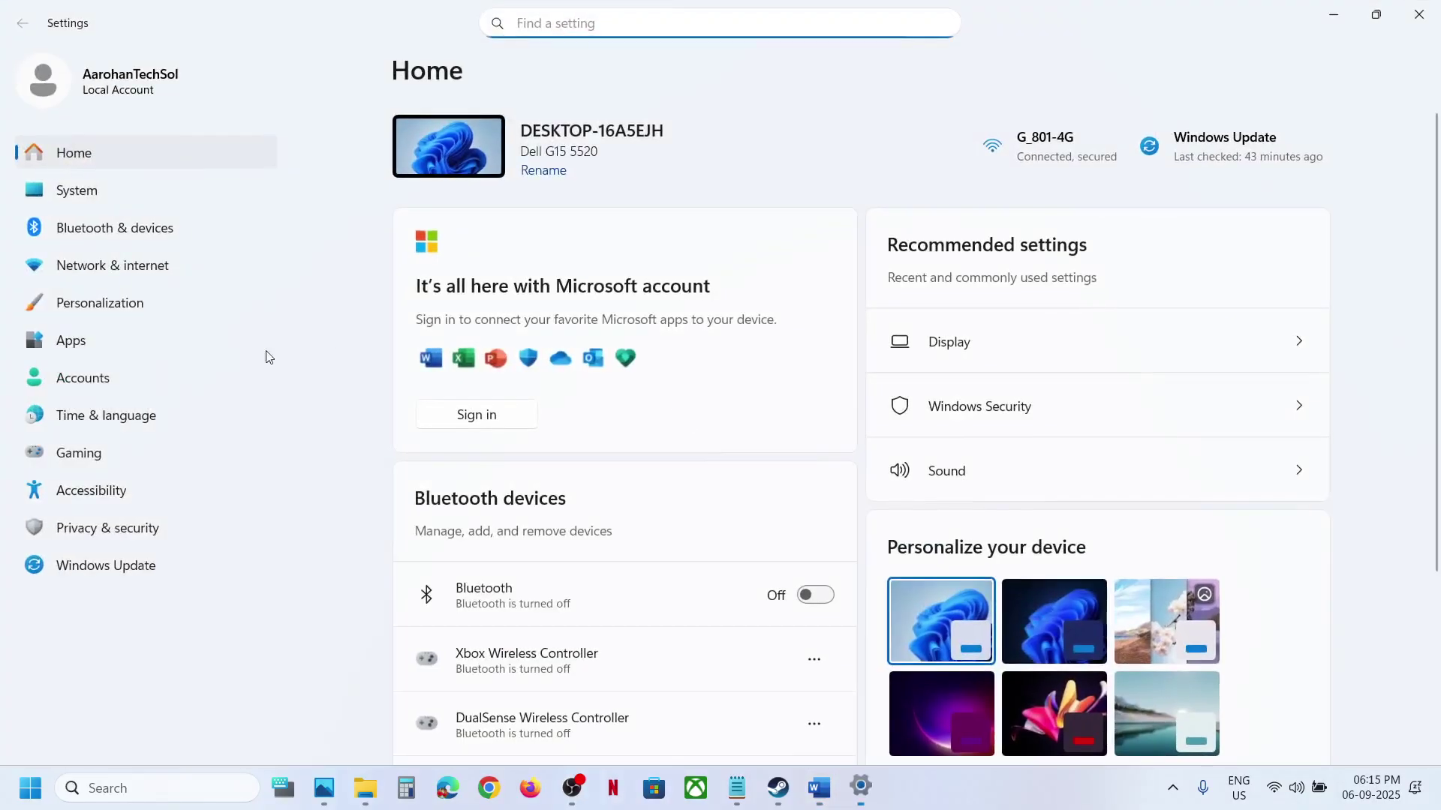
pyautogui.click(122, 534)
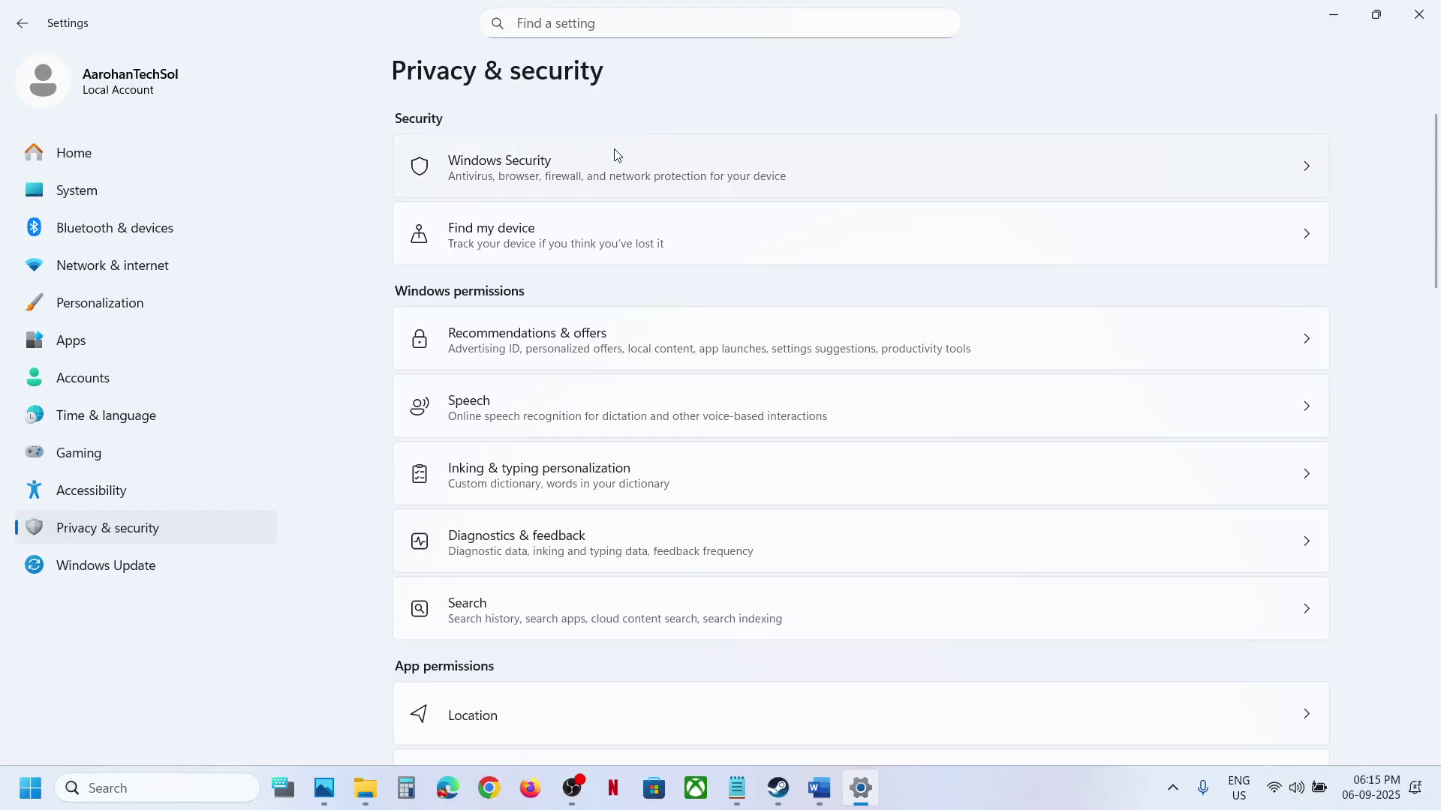
pyautogui.click(617, 155)
pyautogui.click(528, 283)
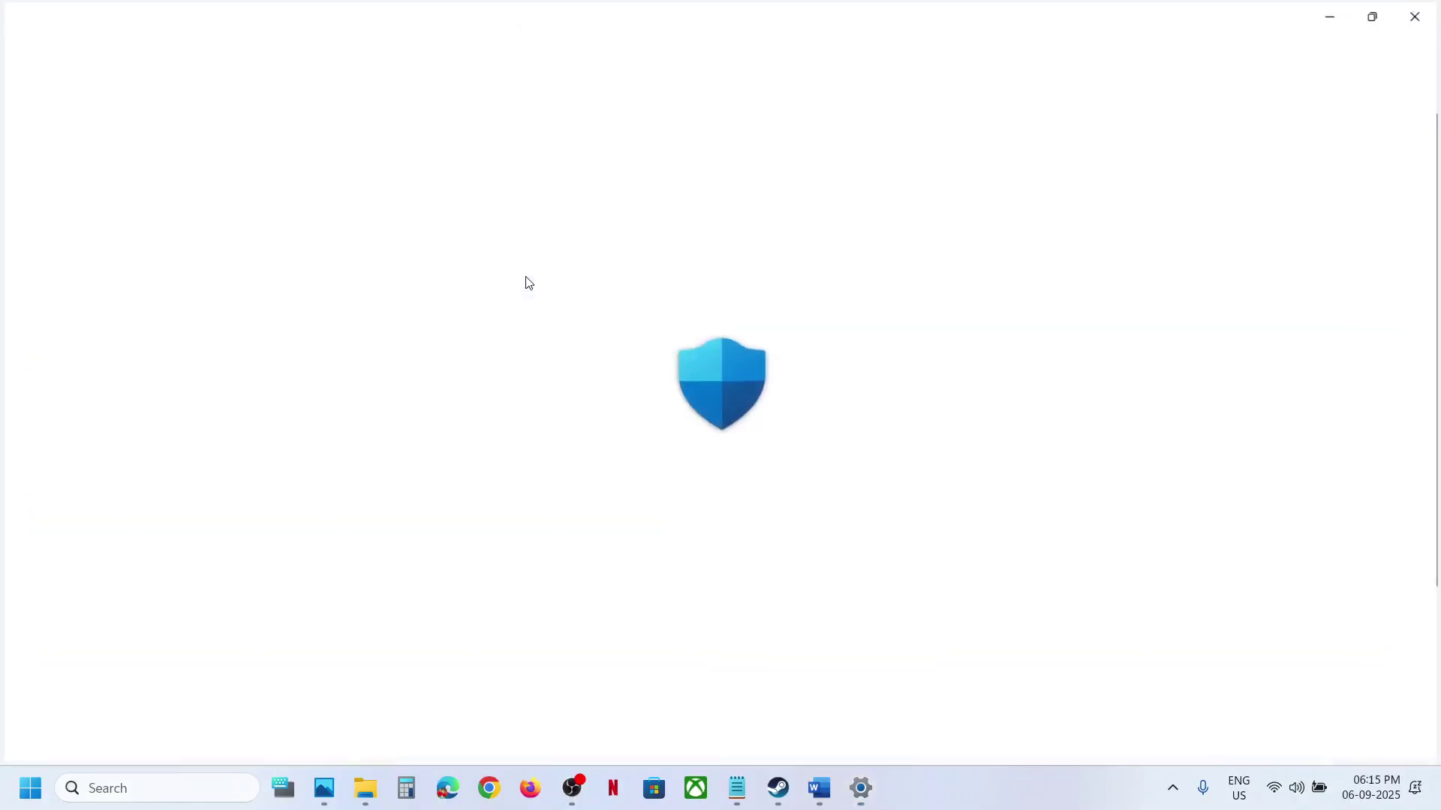
# Open the allowed apps list under ransomware protection, granting permission for the change.
pyautogui.scroll(-3, 510, 466)
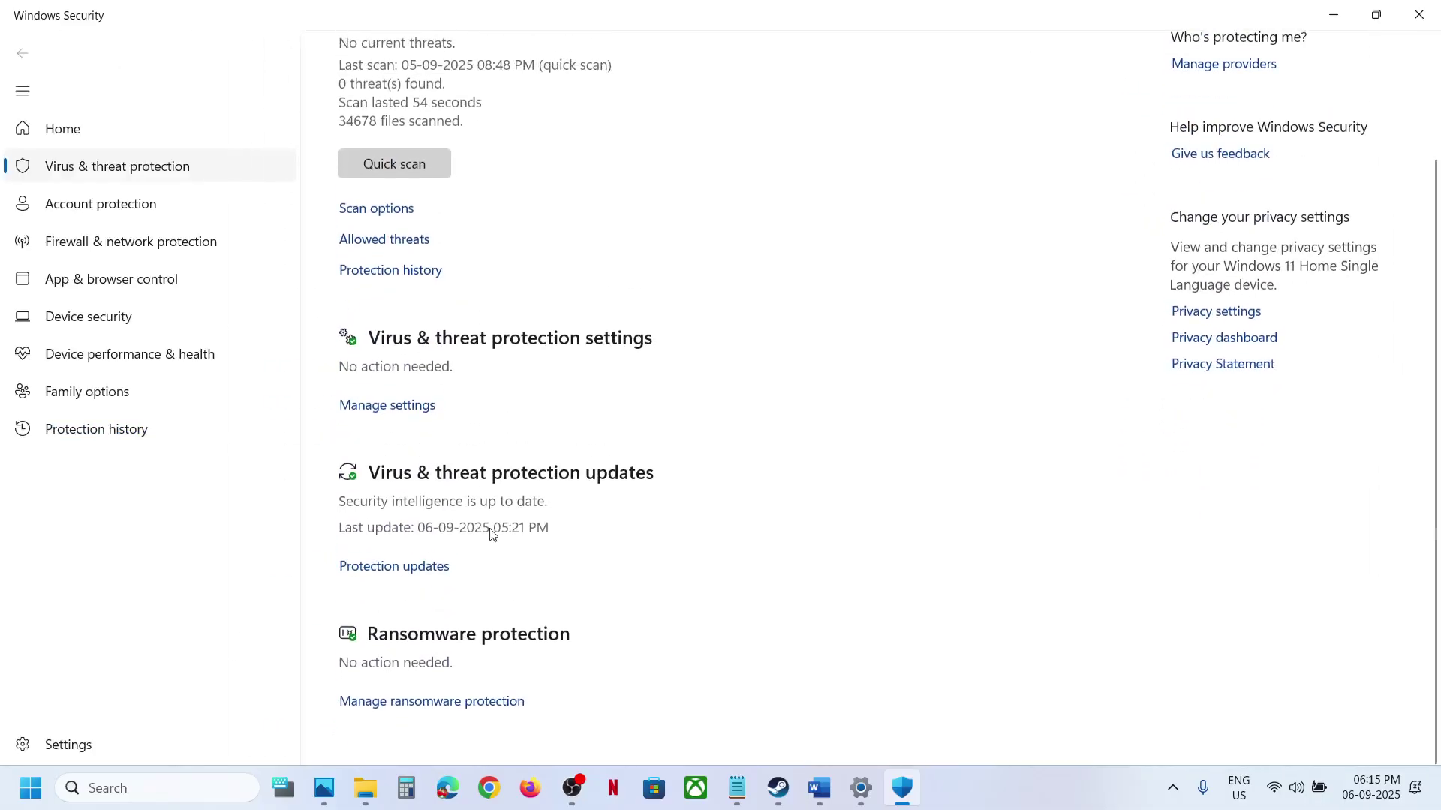
pyautogui.click(422, 701)
pyautogui.click(436, 396)
pyautogui.click(626, 544)
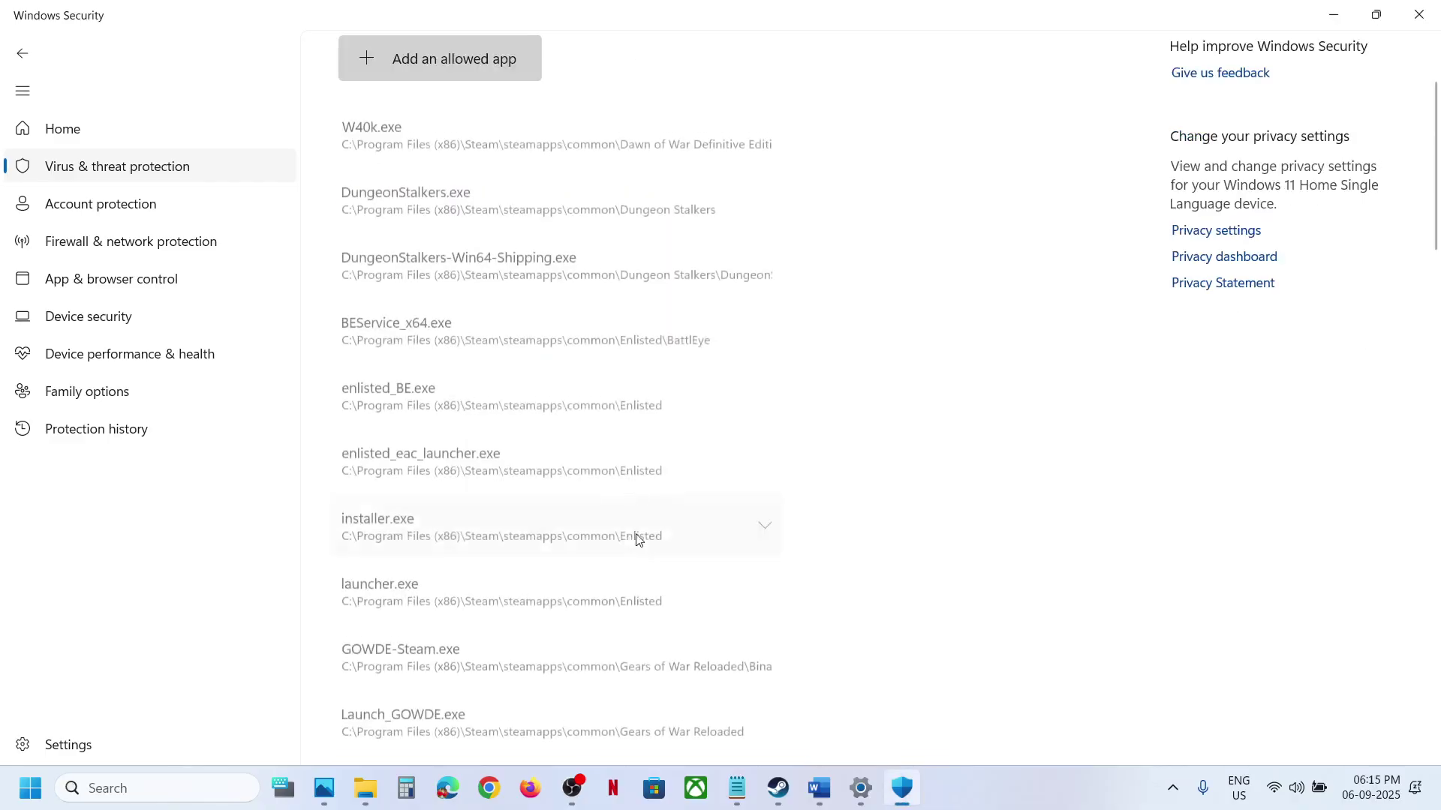
# Add the NBA2K26 application from the NBA 2K26 installation folder as an allowed app.
pyautogui.click(434, 65)
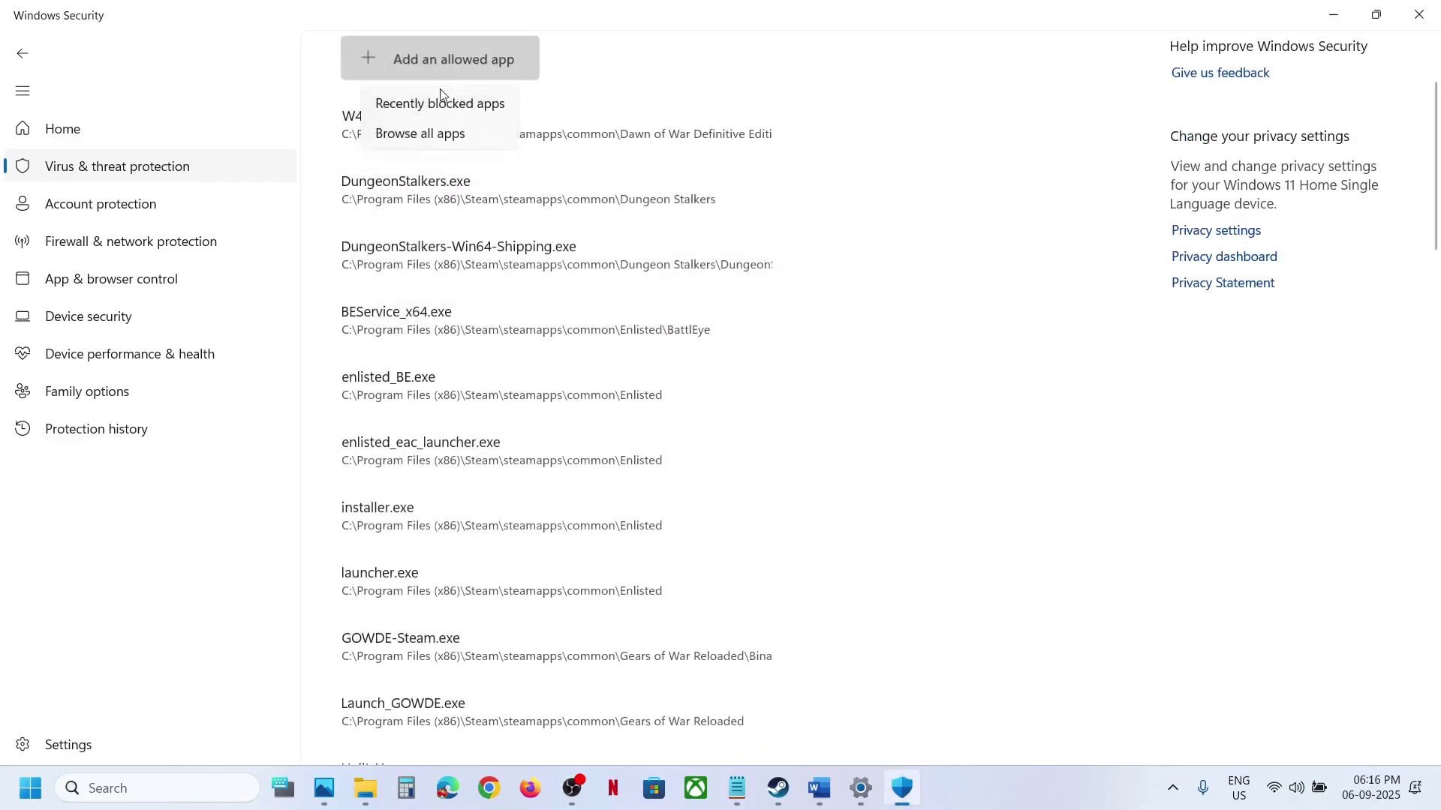
pyautogui.click(436, 138)
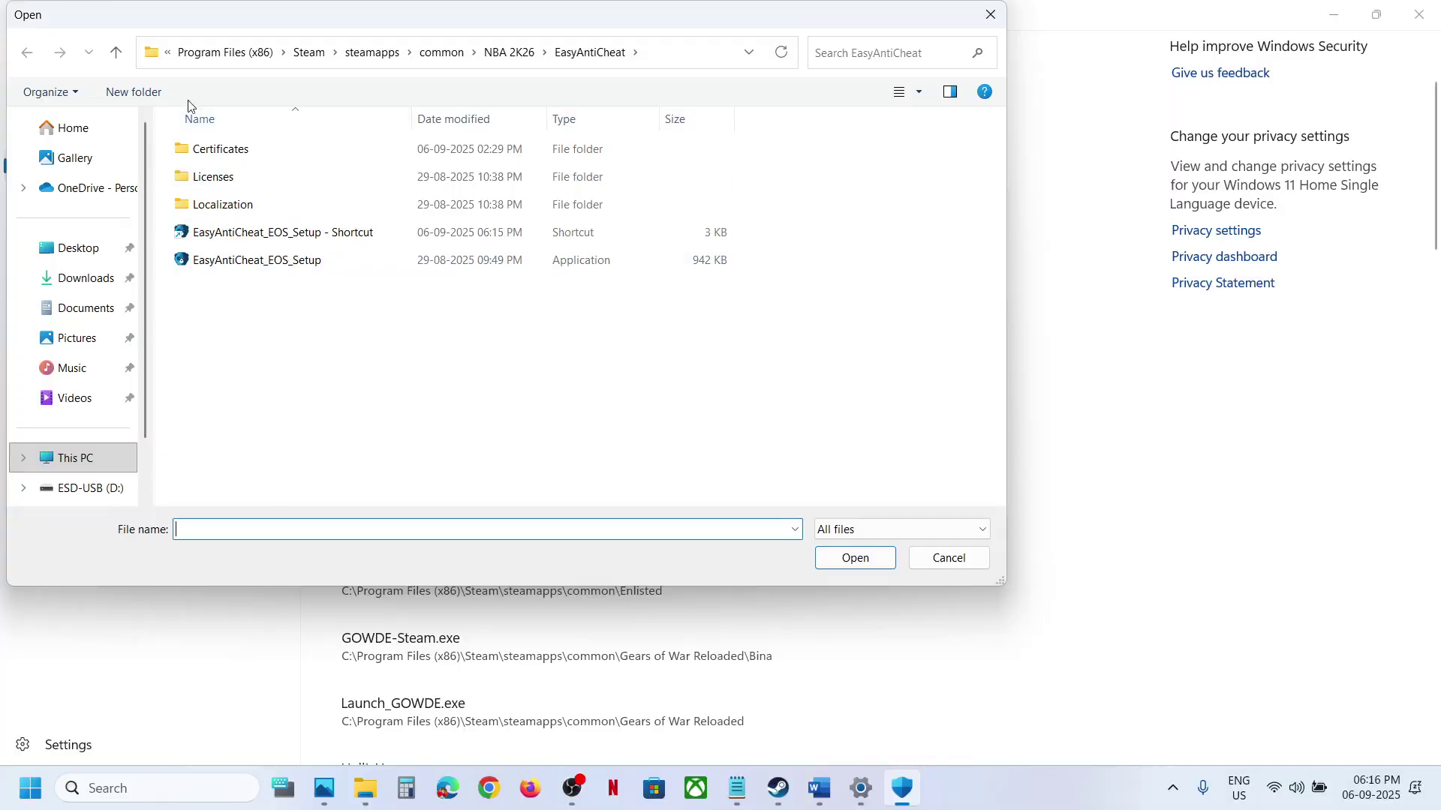
pyautogui.click(509, 52)
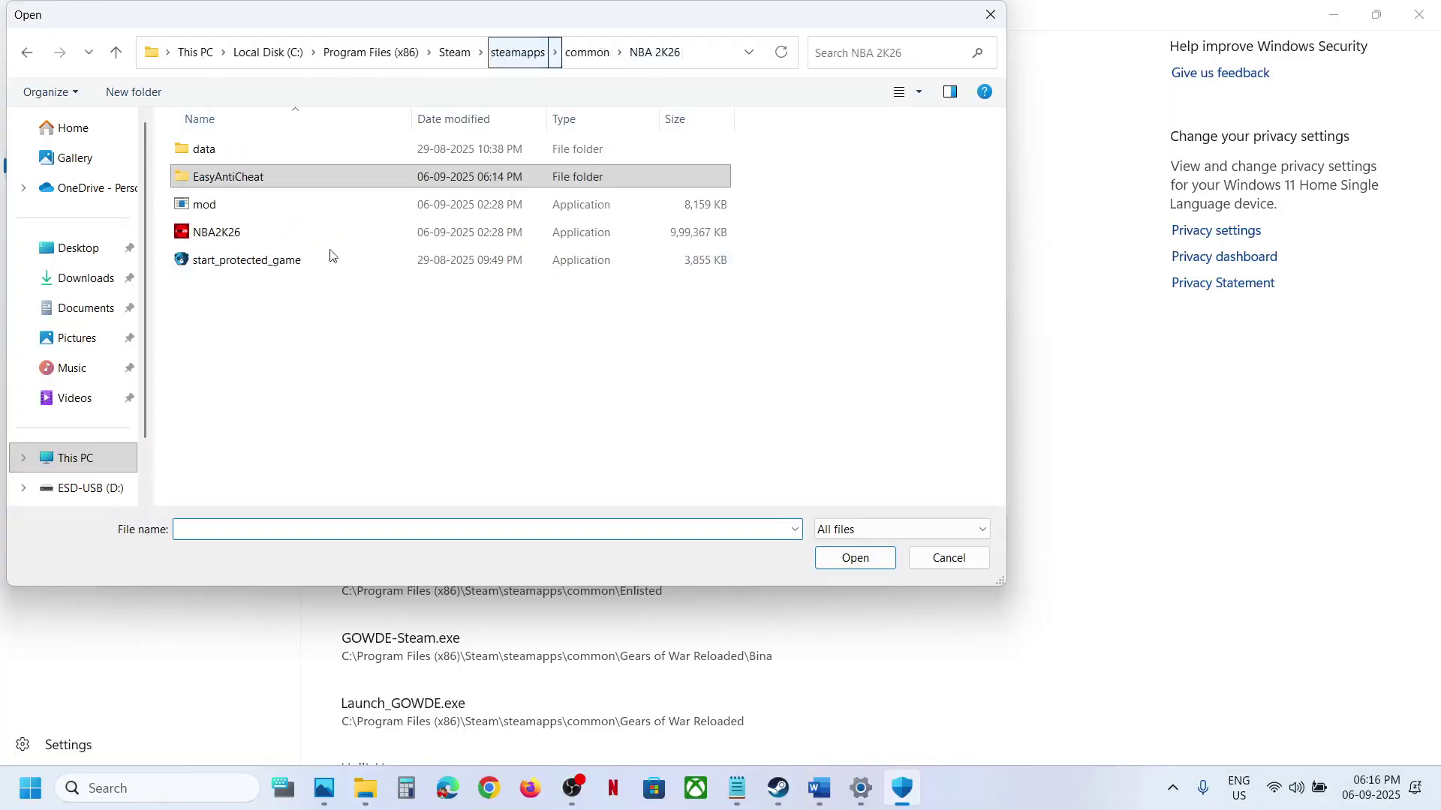
pyautogui.click(217, 234)
pyautogui.click(835, 563)
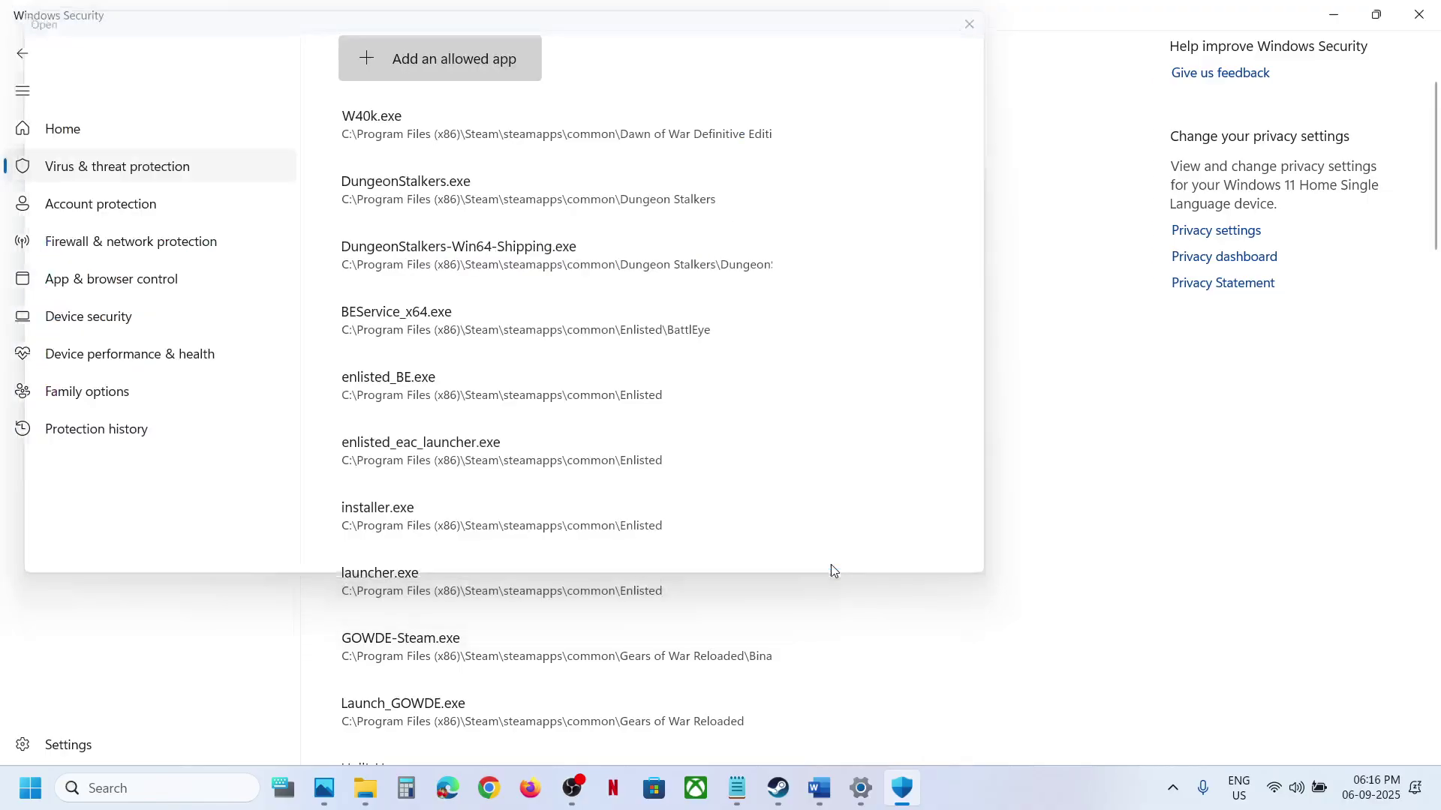
# Add start_protected_game from the NBA 2K26 folder as an allowed app.
pyautogui.click(403, 62)
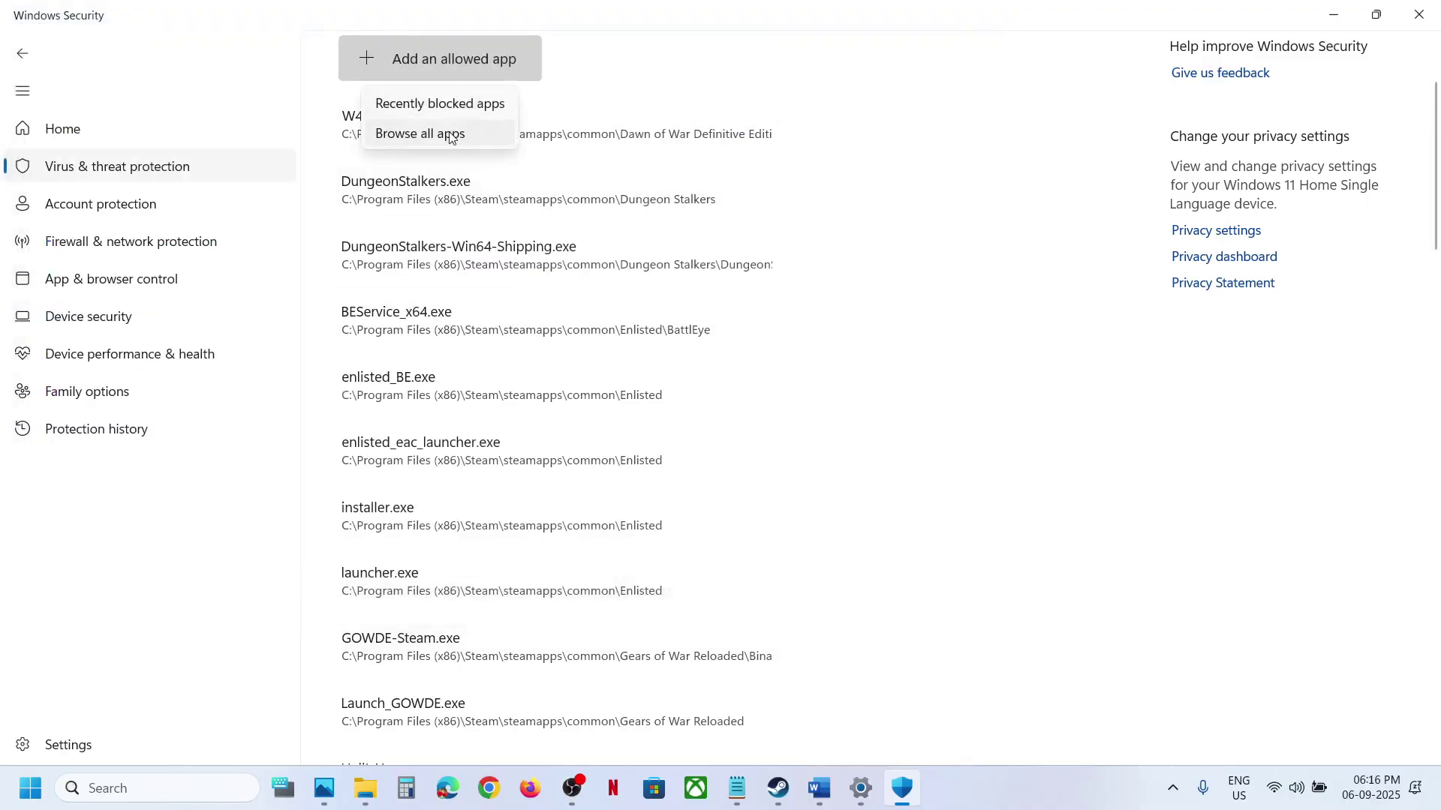
pyautogui.click(450, 134)
pyautogui.click(180, 261)
pyautogui.click(849, 561)
# Add the "EasyAntiCheat_EOS_Setup - Shortcut" file from the EasyAntiCheat folder as an allowed app.
pyautogui.click(438, 61)
pyautogui.click(440, 133)
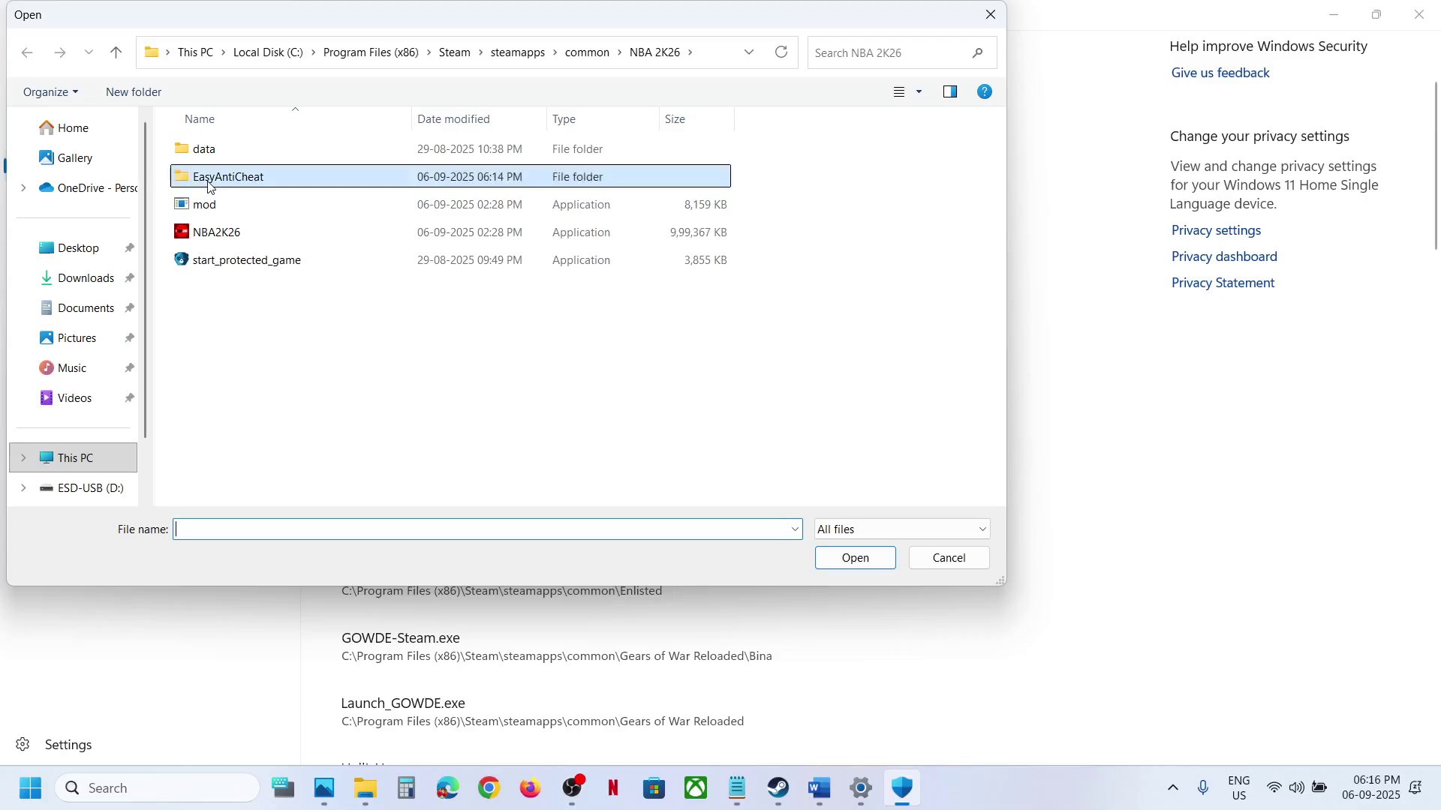
pyautogui.doubleClick(210, 185)
pyautogui.click(278, 232)
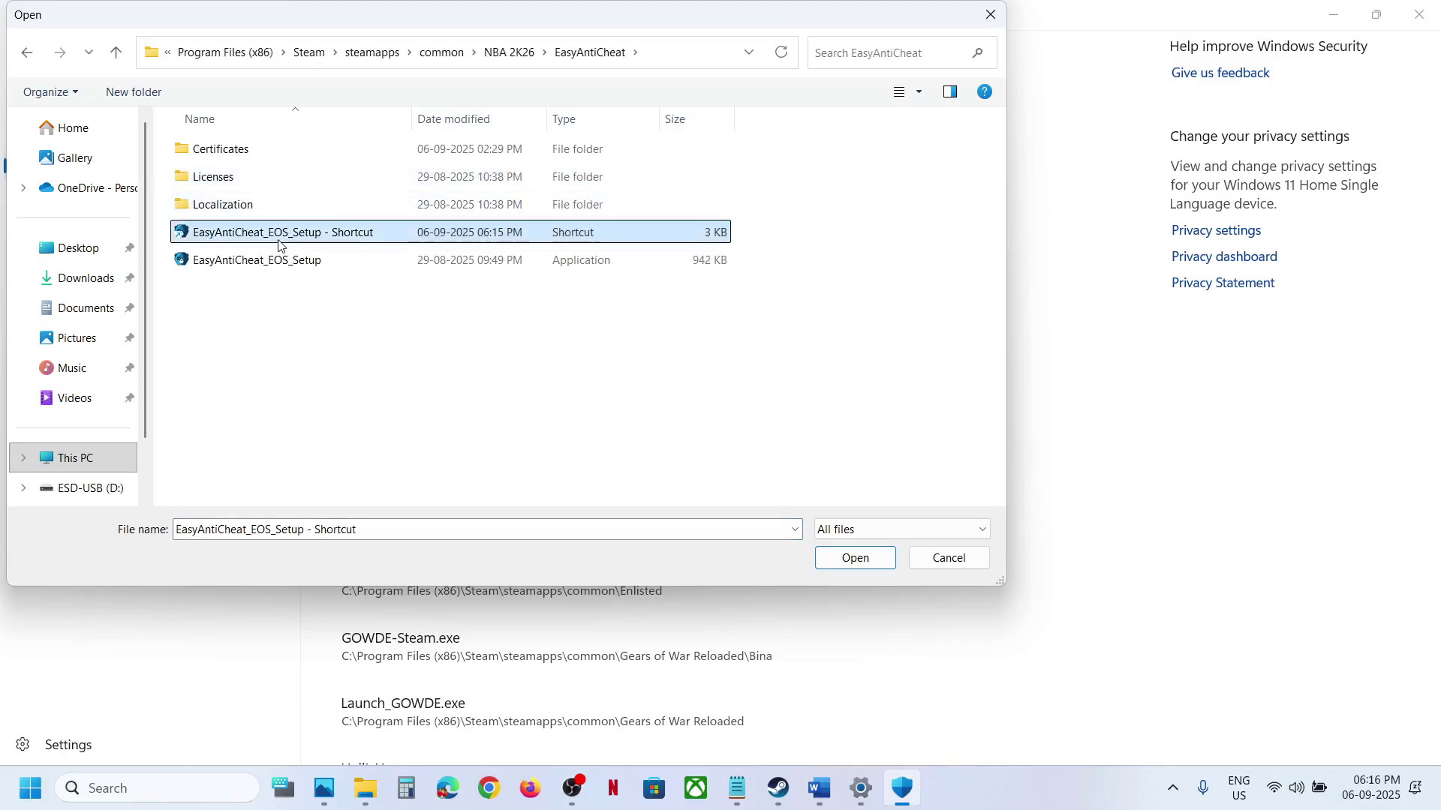
pyautogui.click(853, 556)
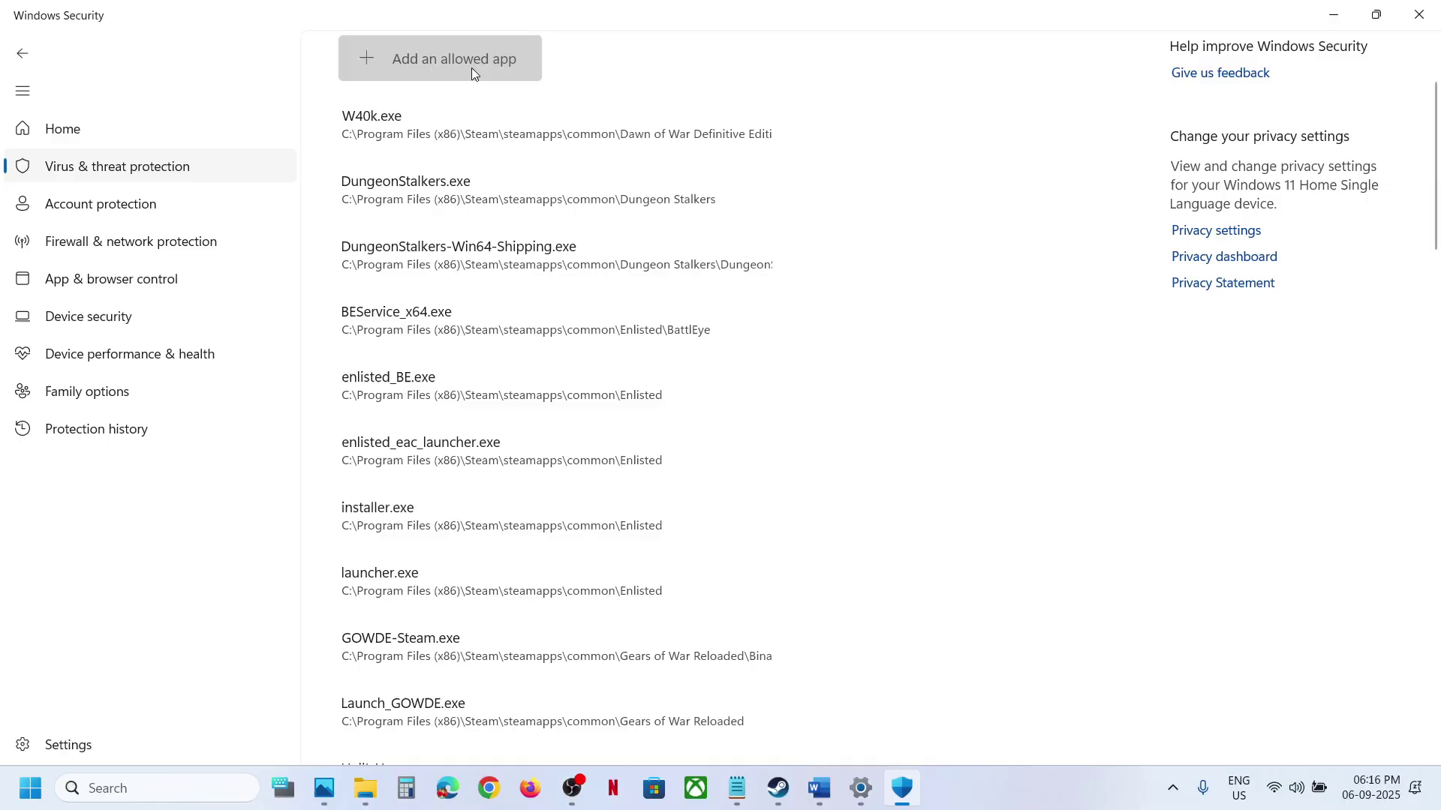
# Add the EasyAntiCheat_EOS_Setup application as an allowed app and close the security and settings windows.
pyautogui.click(472, 67)
pyautogui.click(455, 136)
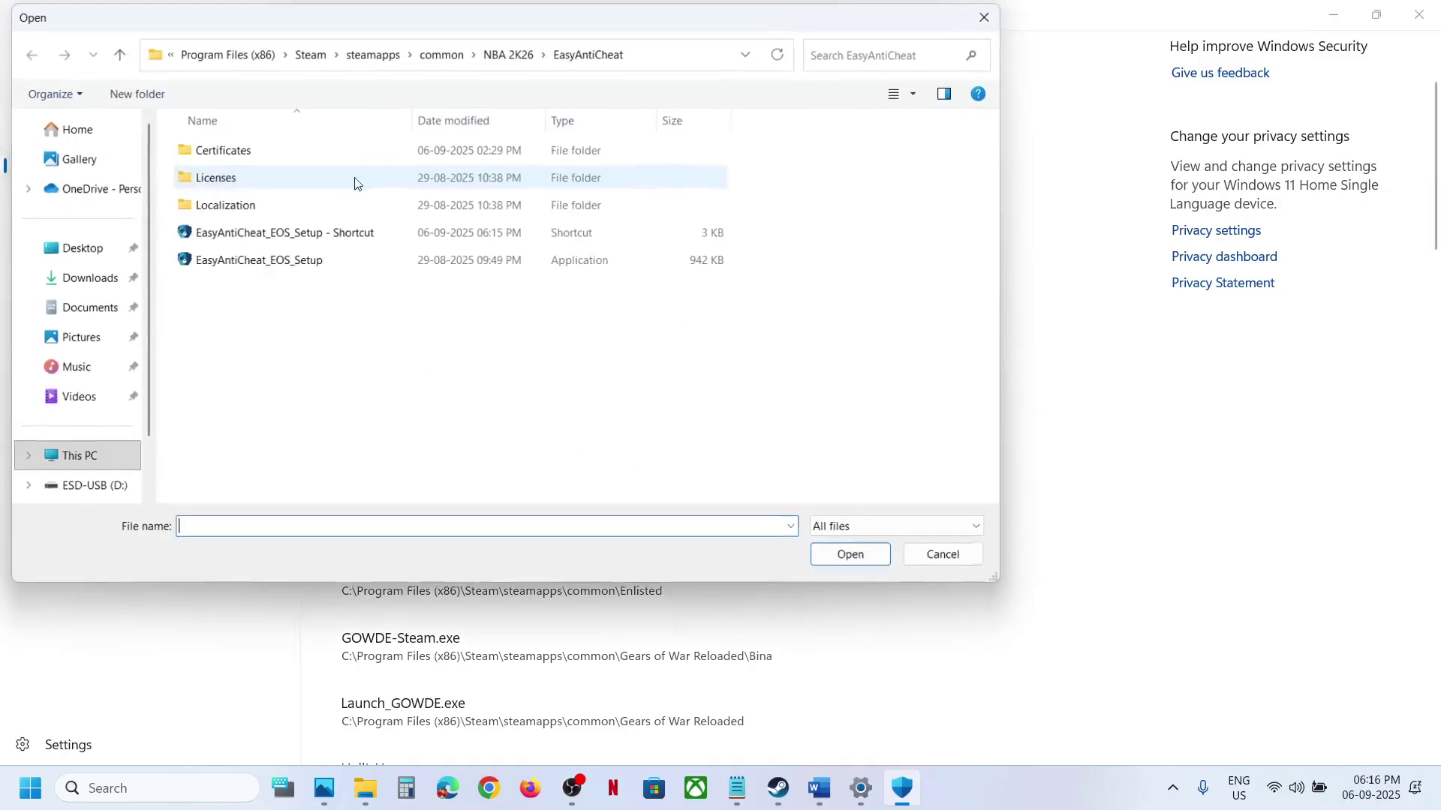
pyautogui.click(229, 263)
pyautogui.click(859, 558)
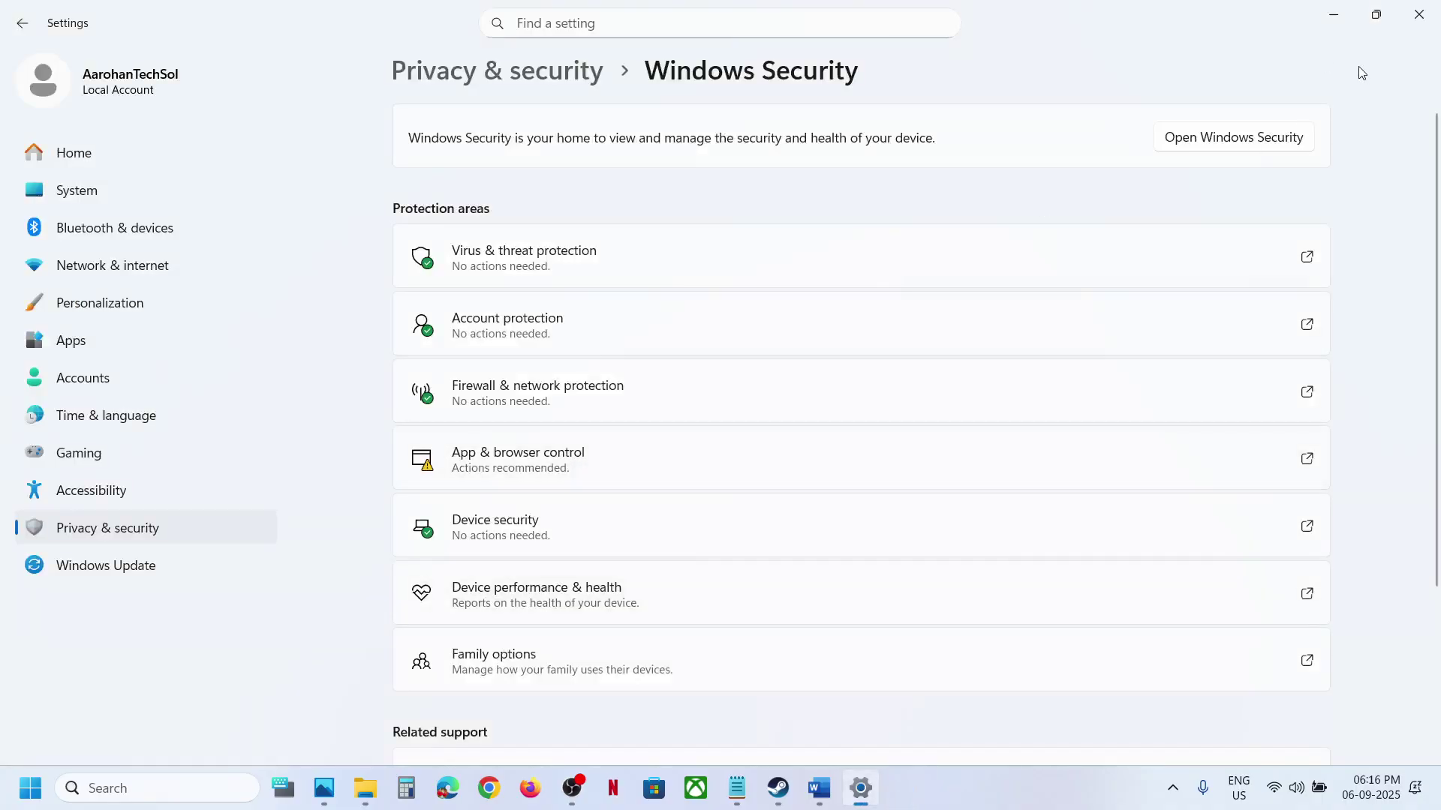
pyautogui.click(1418, 14)
pyautogui.click(1422, 11)
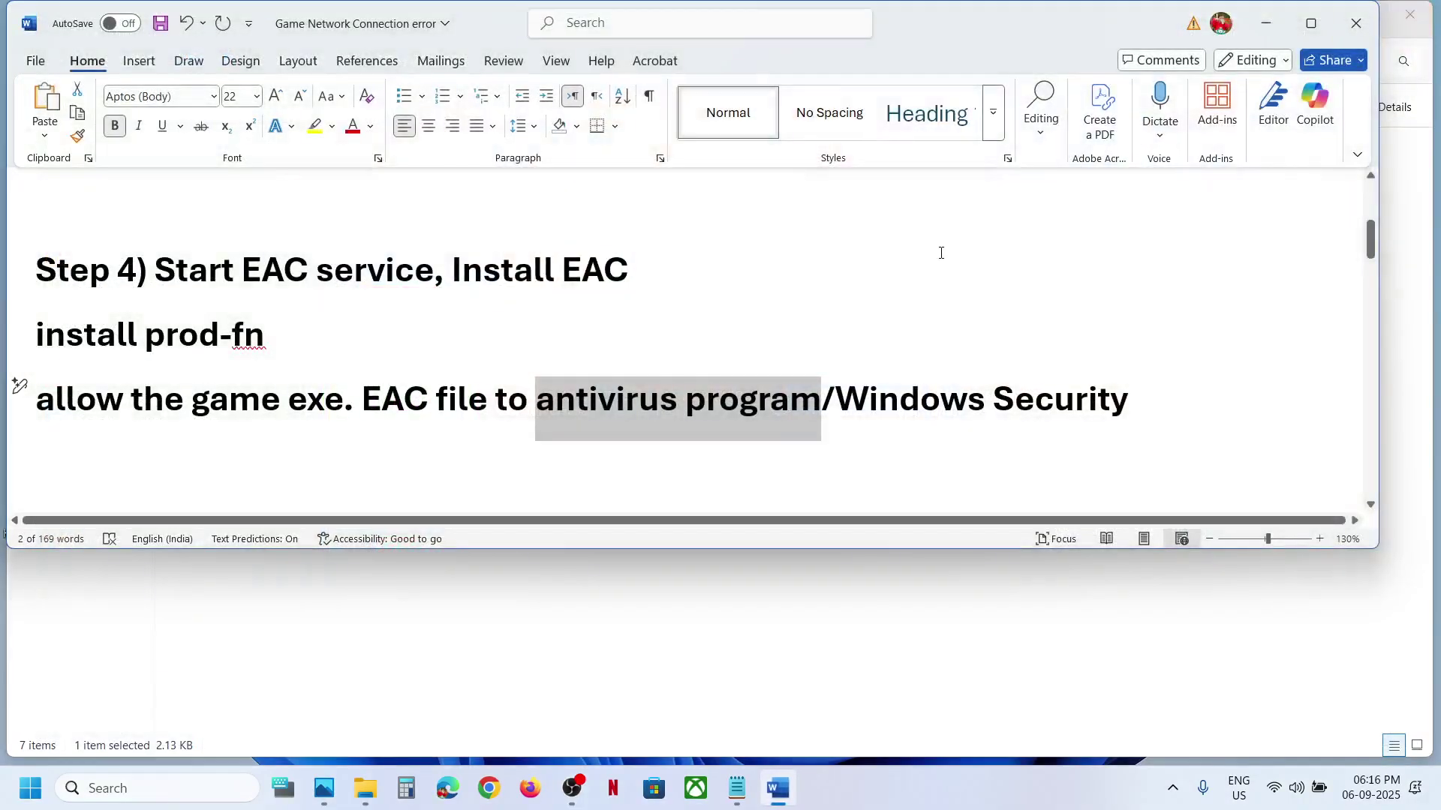
# Find Steam through the Windows search and launch it.
pyautogui.click(137, 787)
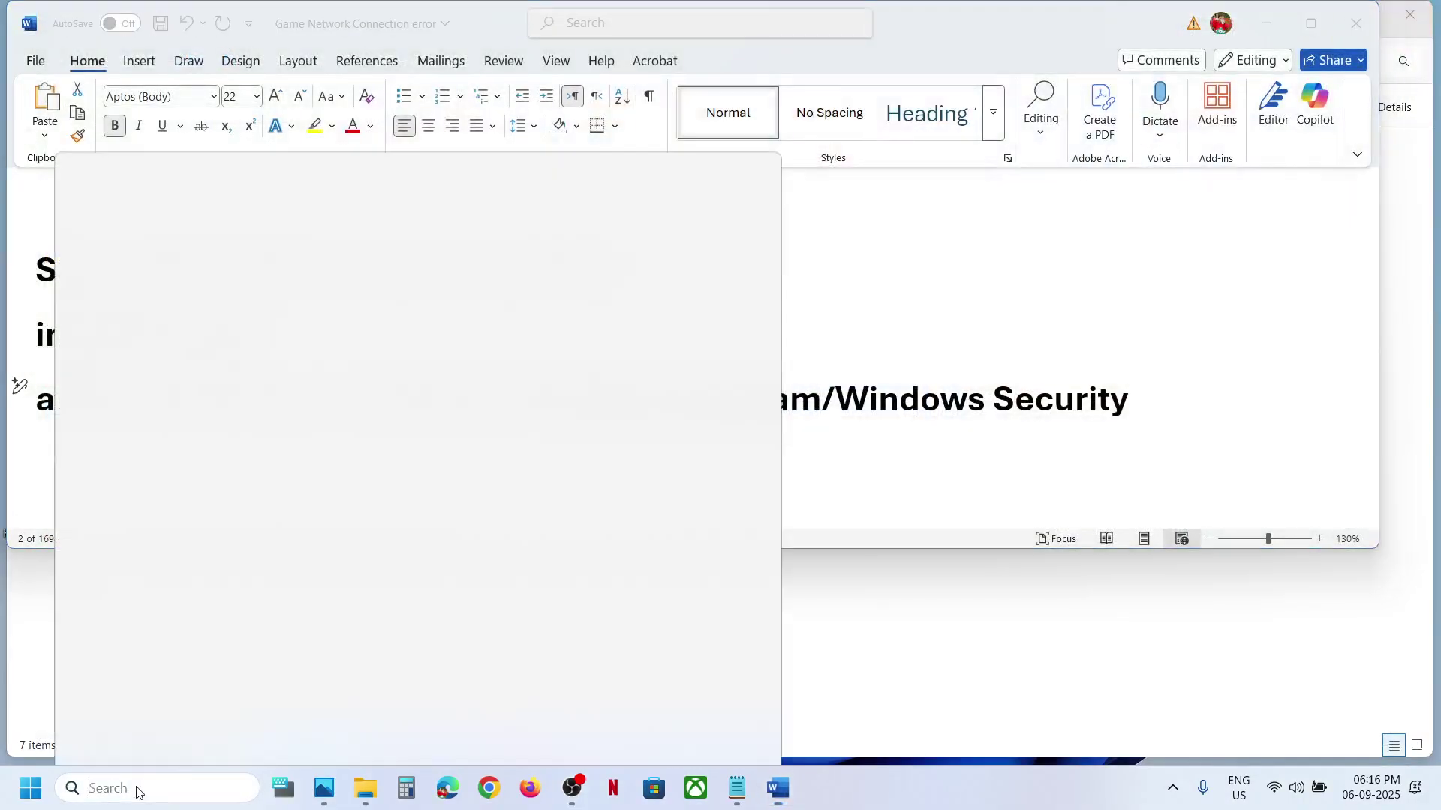
pyautogui.write('steam')
pyautogui.press('Return')
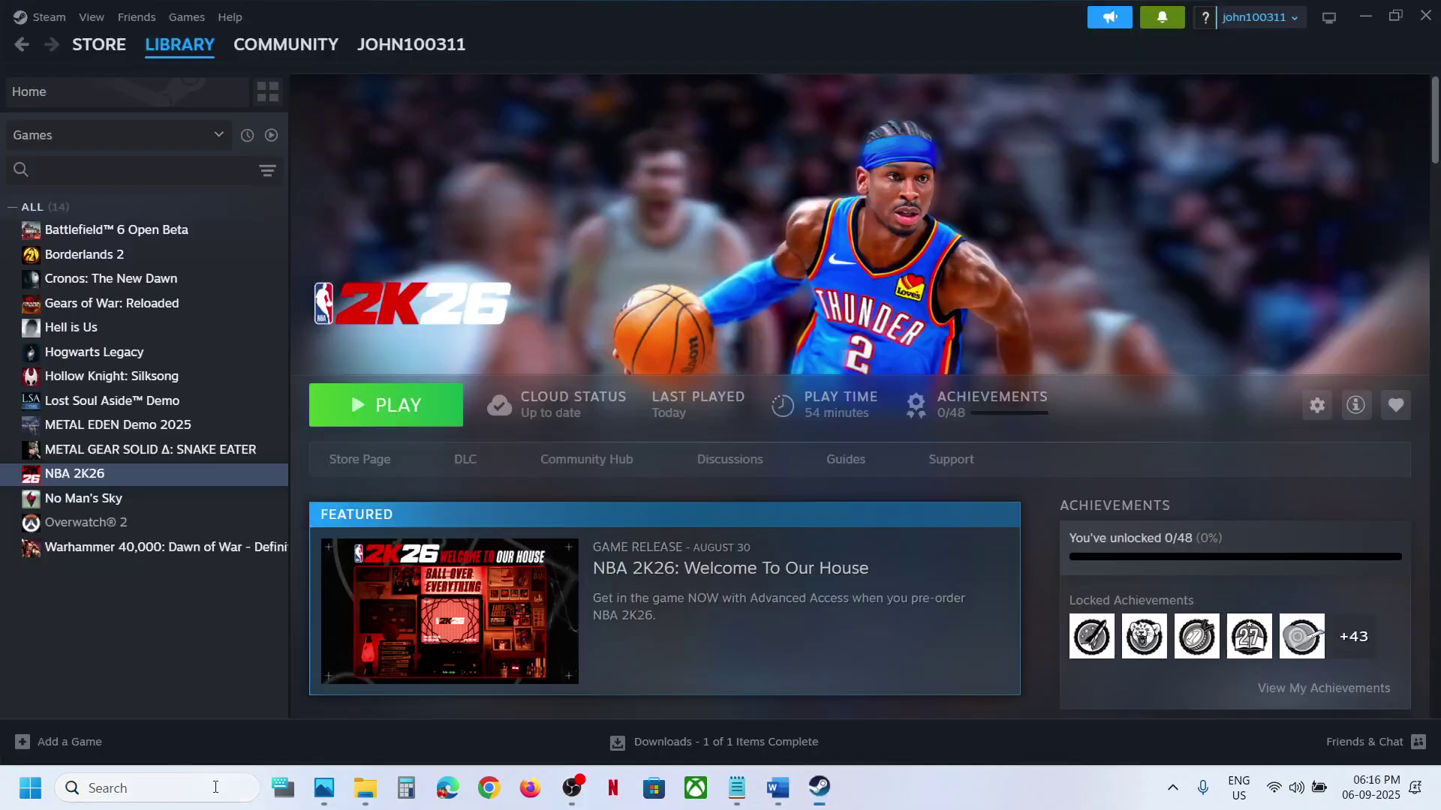
# Return to the Word document, maximize its window and examine the Step 5 network commands.
pyautogui.click(777, 791)
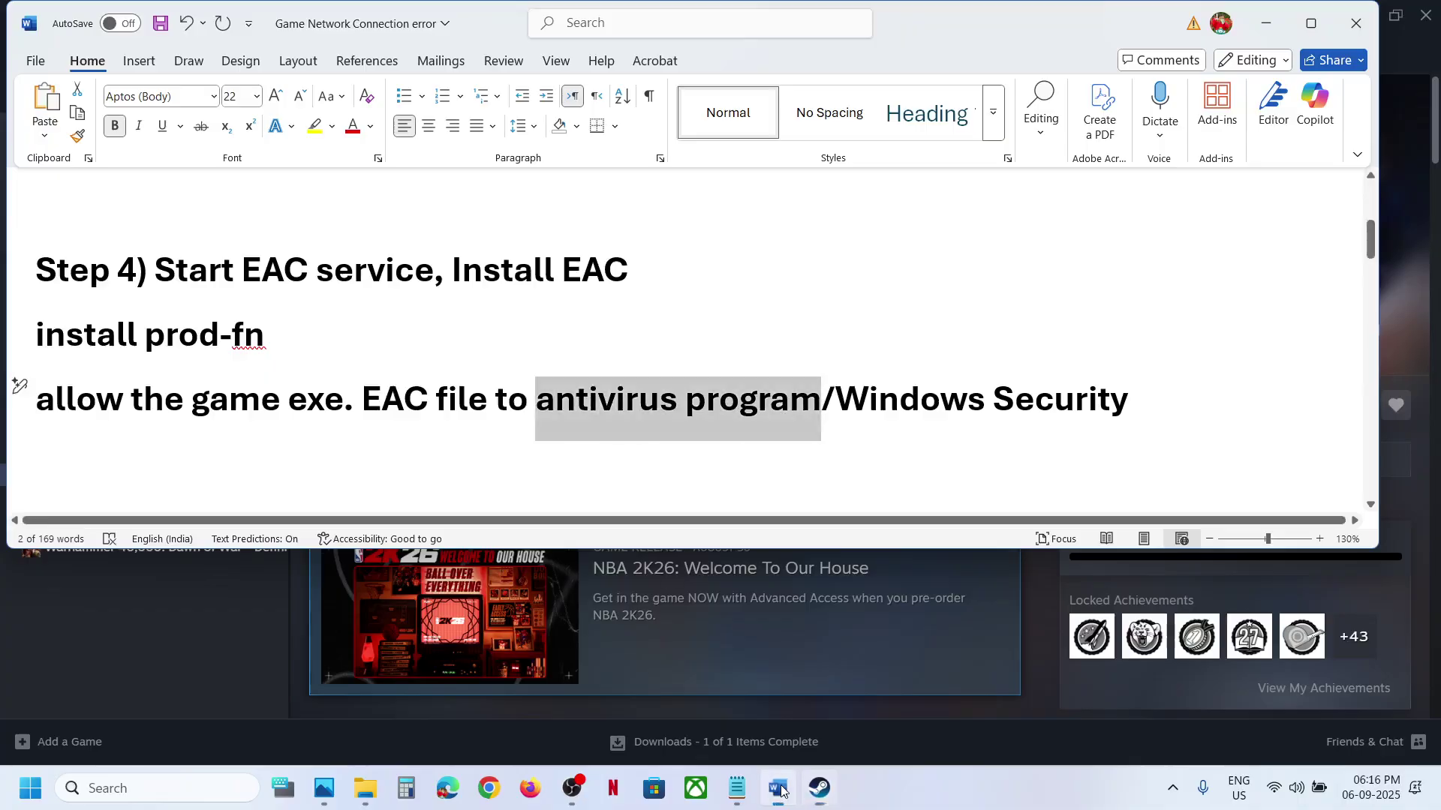
pyautogui.scroll(-2, 514, 460)
pyautogui.scroll(-4, 515, 460)
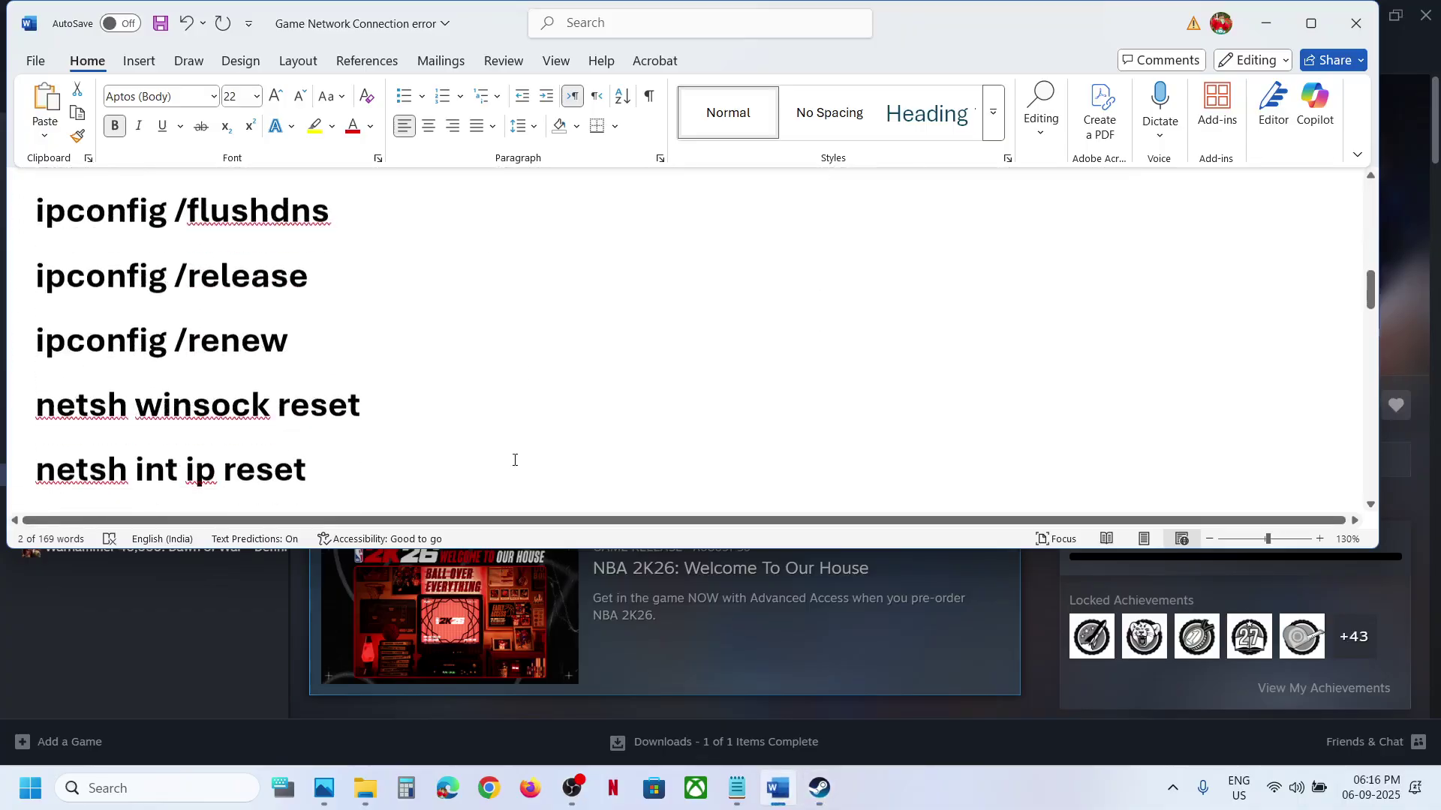
pyautogui.scroll(1, 515, 460)
pyautogui.click(1311, 23)
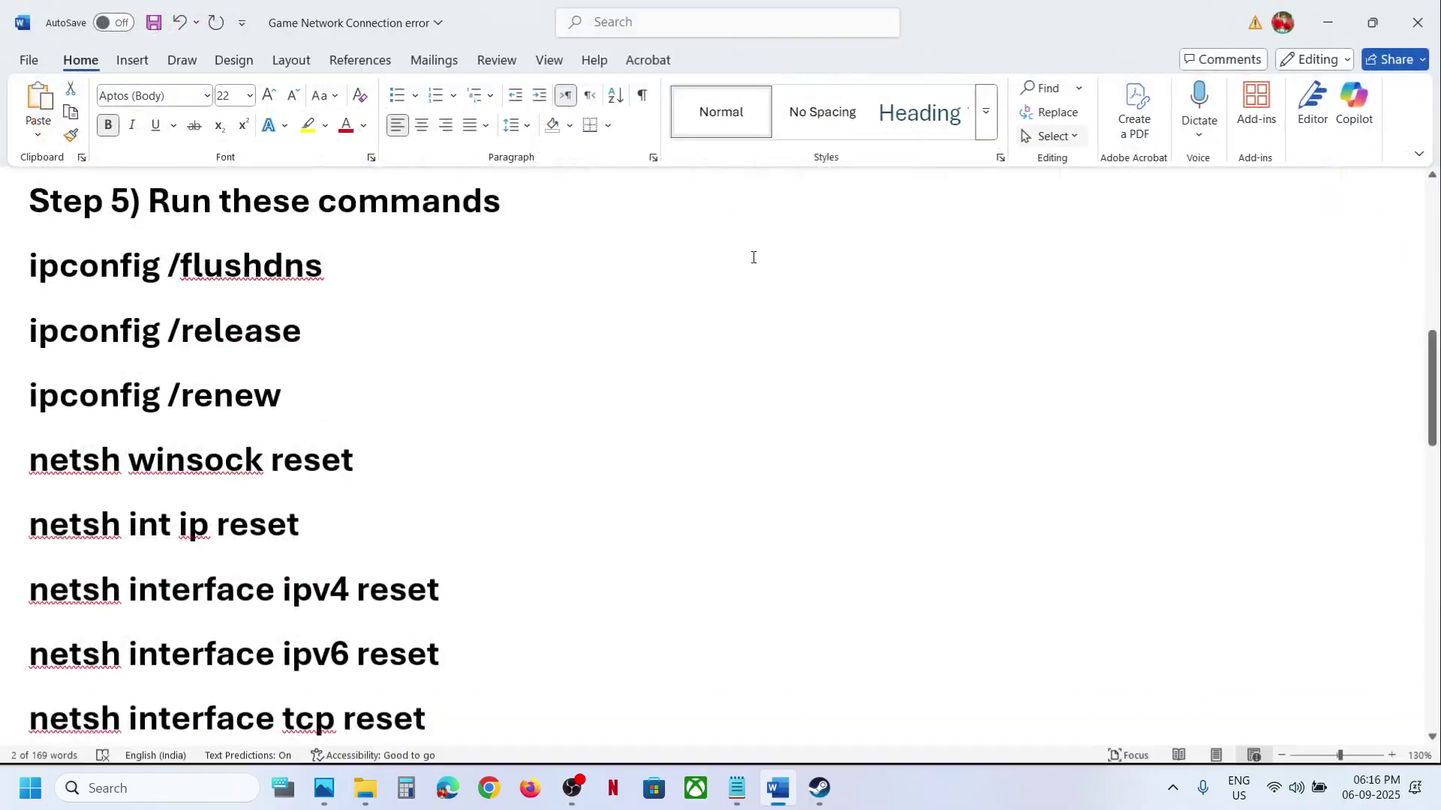
# Open Command Prompt as administrator and allow it to make changes.
pyautogui.click(113, 790)
pyautogui.write('cmd')
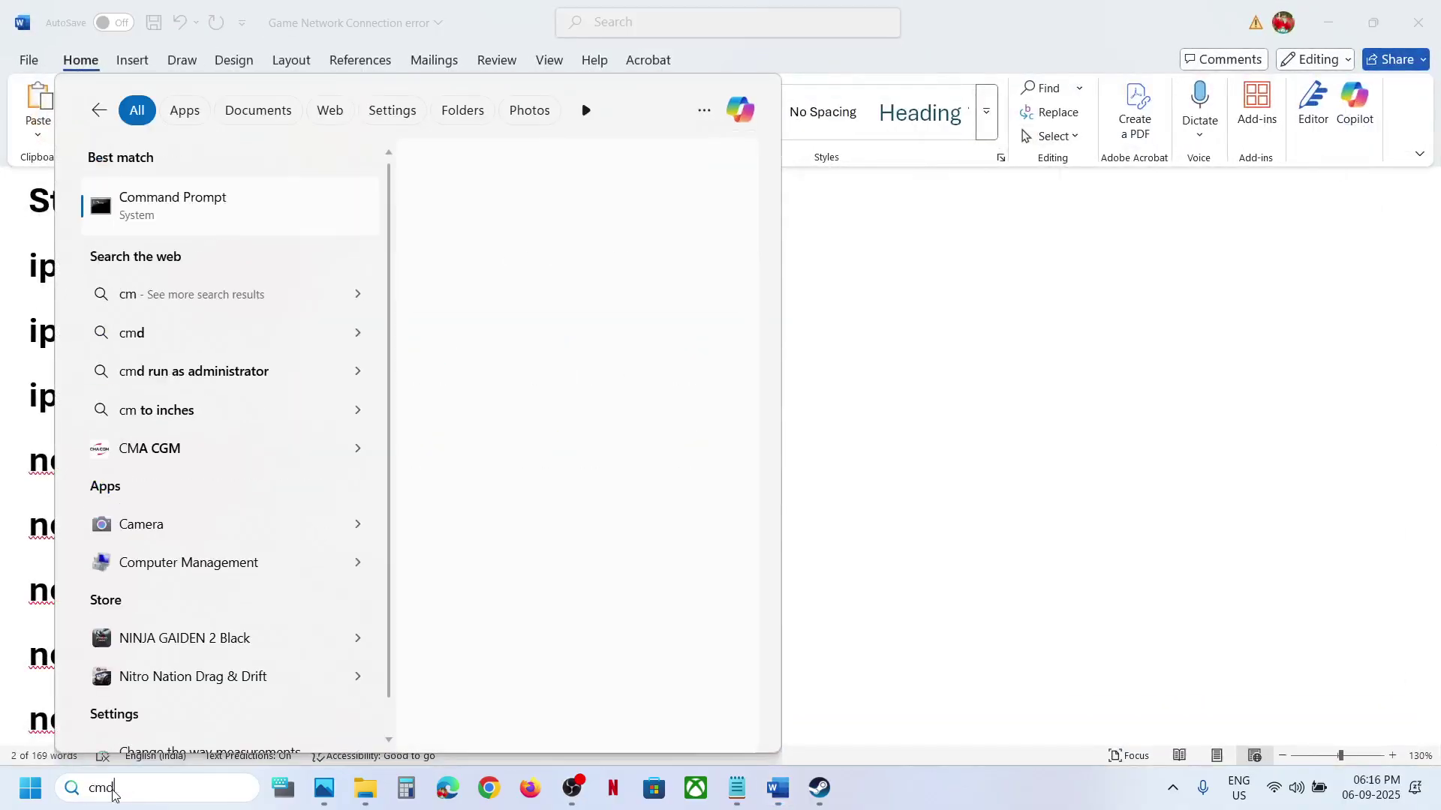
pyautogui.rightClick(170, 203)
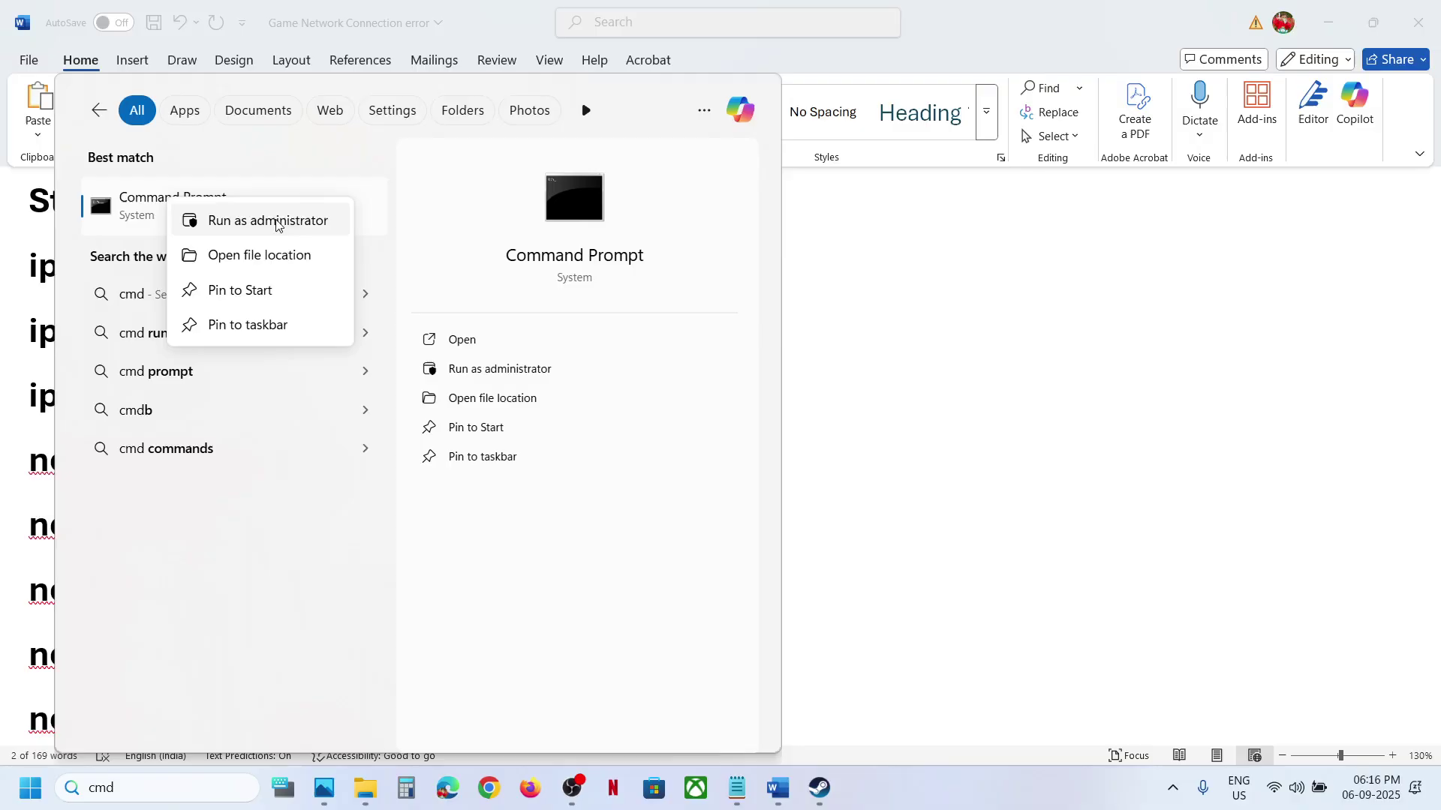
pyautogui.click(271, 222)
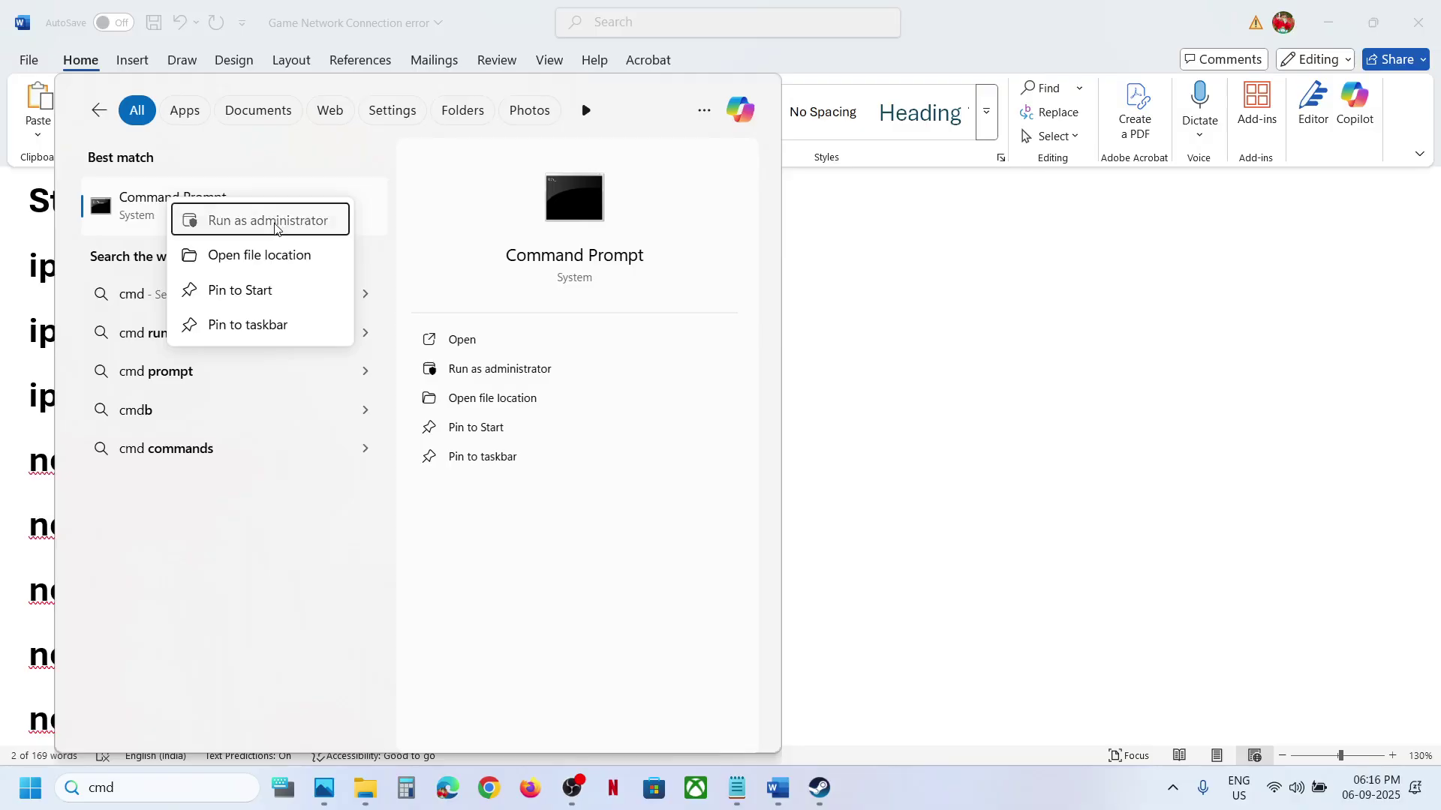
pyautogui.click(662, 551)
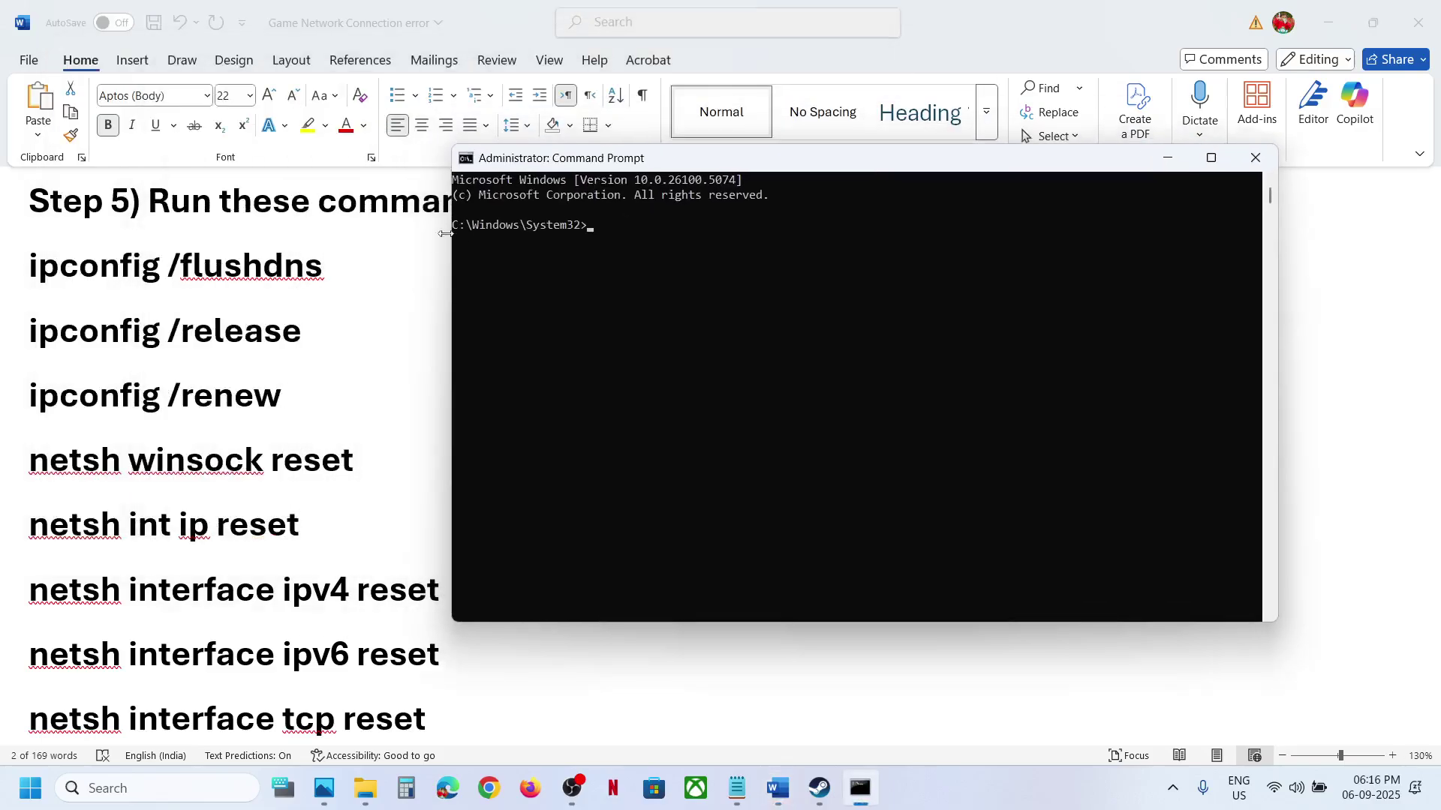
# Copy "ipconfig /flushdns" from the Word document and run it in Command Prompt.
pyautogui.click(263, 277)
pyautogui.tripleClick(263, 277)
pyautogui.press('super+c')
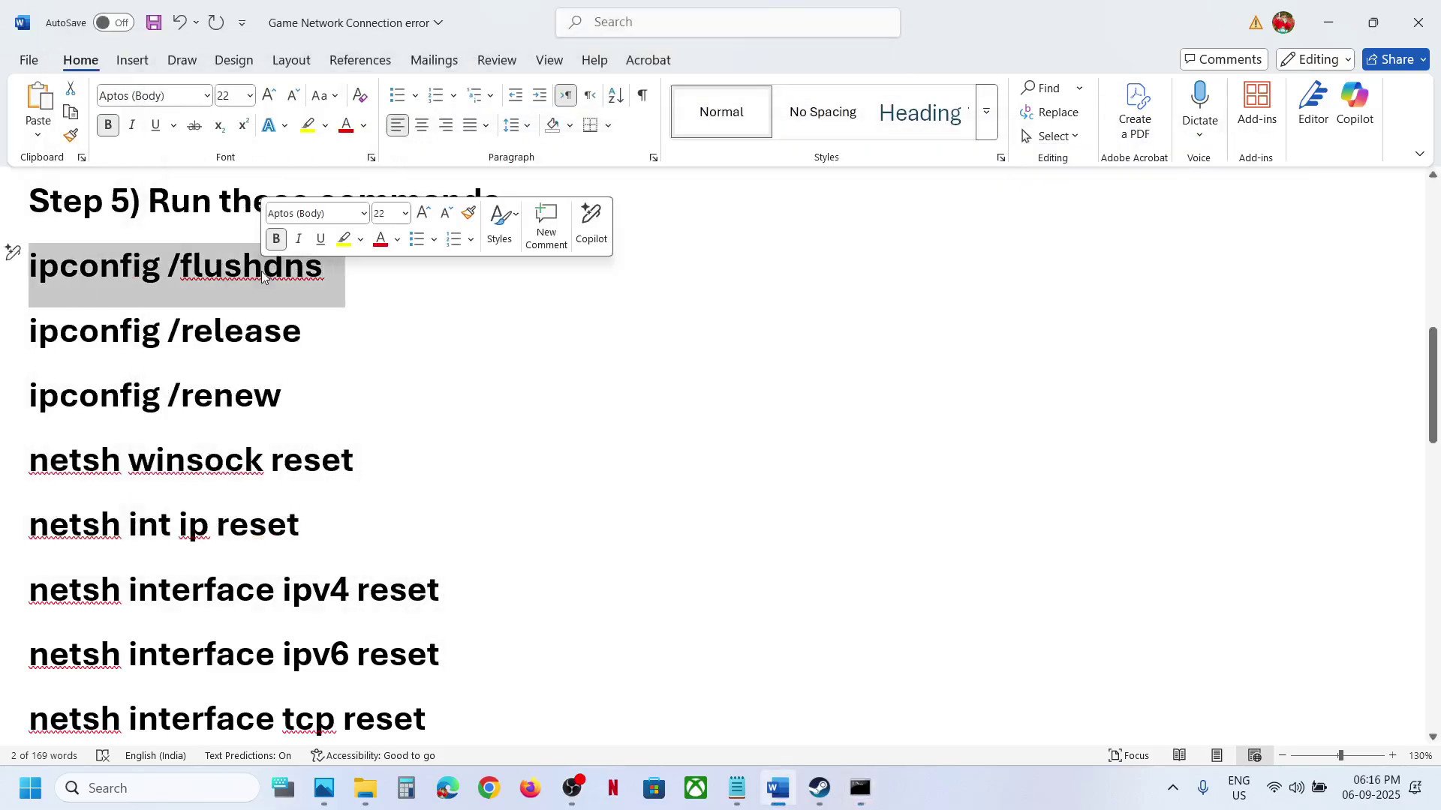
pyautogui.hotkey('alt', 'Tab')
pyautogui.click(701, 354)
pyautogui.rightClick(688, 349)
# Copy "ipconfig /release" from the Word document and run it in Command Prompt.
pyautogui.hotkey('alt', 'Tab')
pyautogui.moveTo(147, 330); pyautogui.dragTo(643, 348)
pyautogui.hotkey('ctrl', 'c')
pyautogui.hotkey('alt', 'Tab')
pyautogui.click(644, 345)
pyautogui.rightClick(646, 351)
# Copy "ipconfig /renew" from the Word document and run it in Command Prompt.
pyautogui.hotkey('alt', 'Tab')
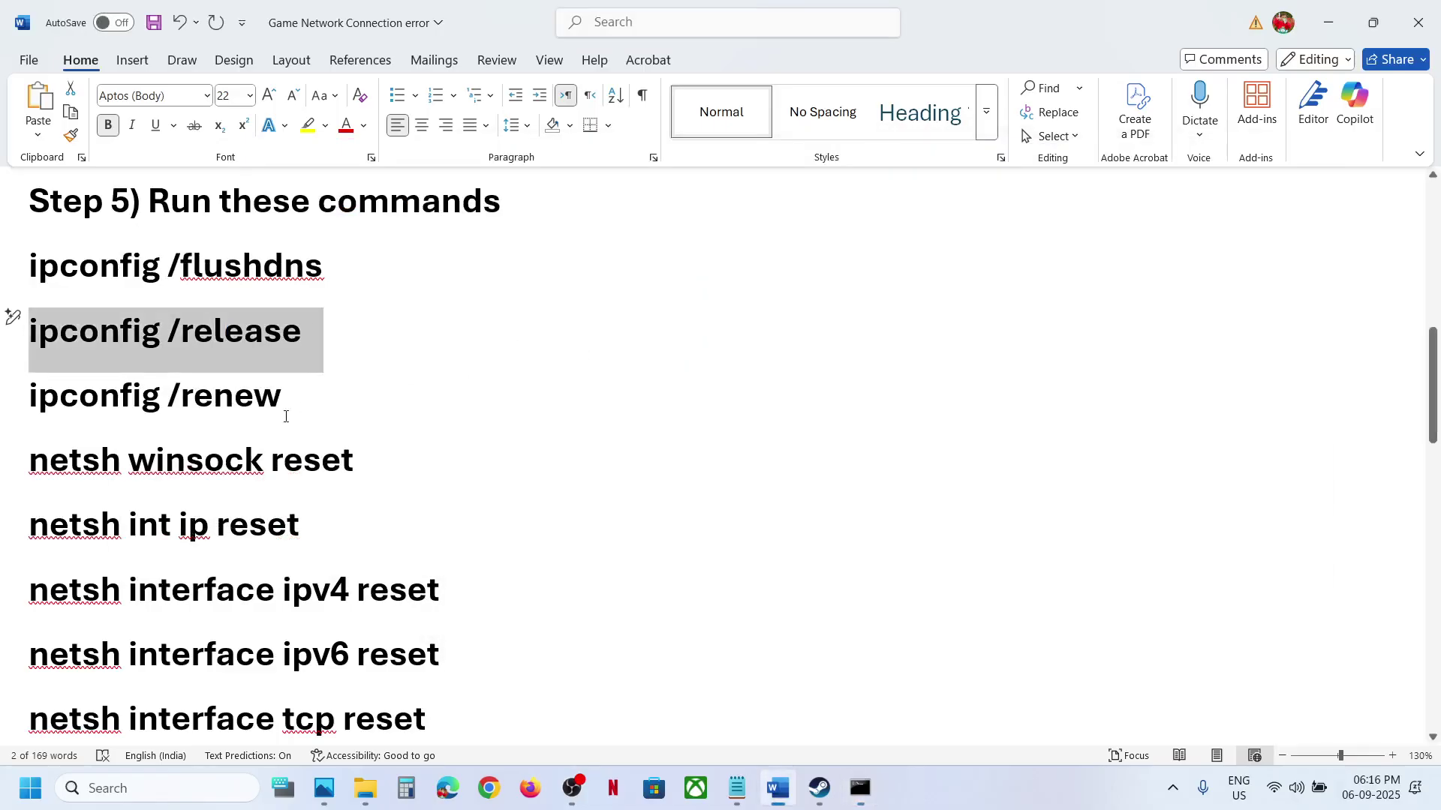
pyautogui.tripleClick(207, 402)
pyautogui.hotkey('ctrl', 'c')
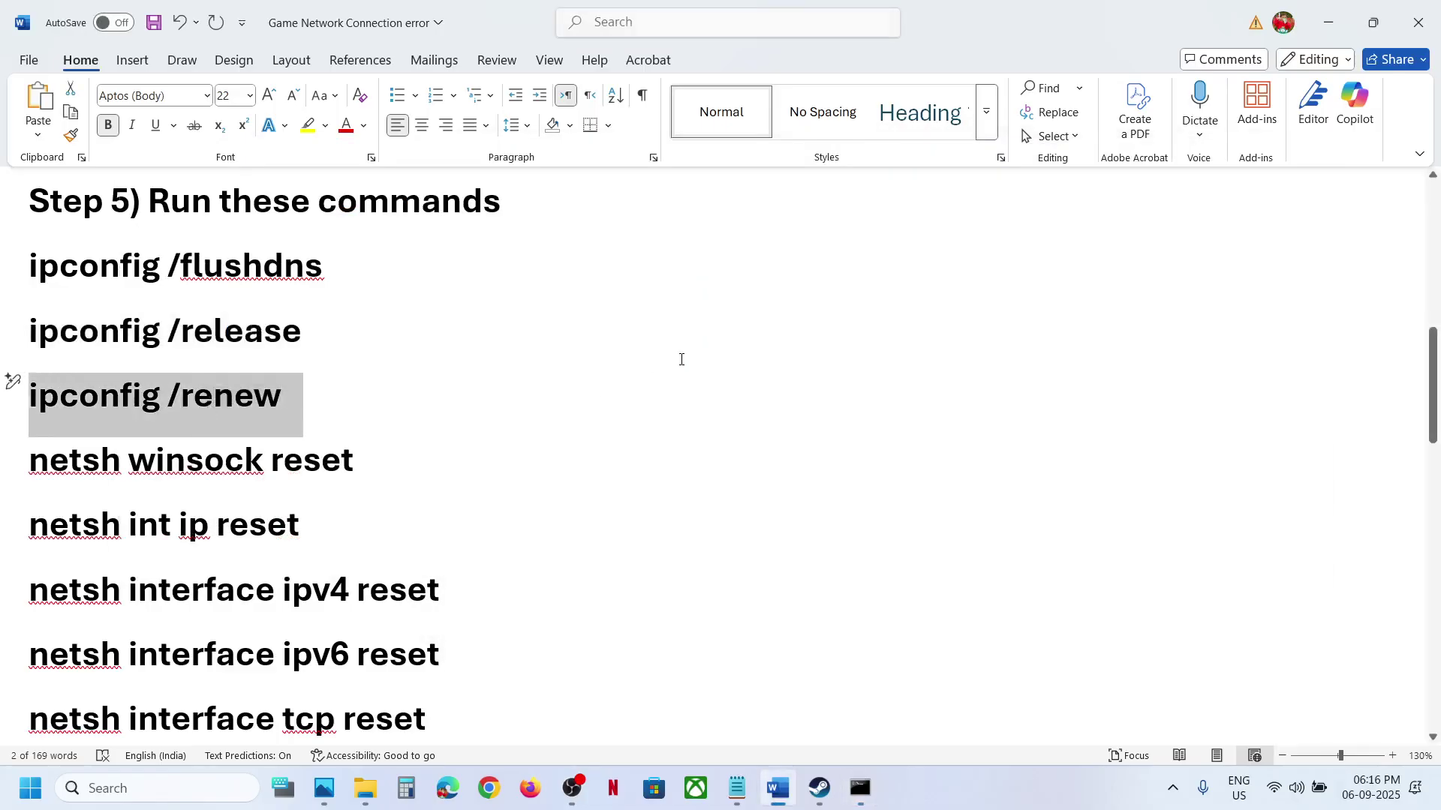
pyautogui.hotkey('alt', 'Tab')
pyautogui.rightClick(679, 365)
pyautogui.press('Return')
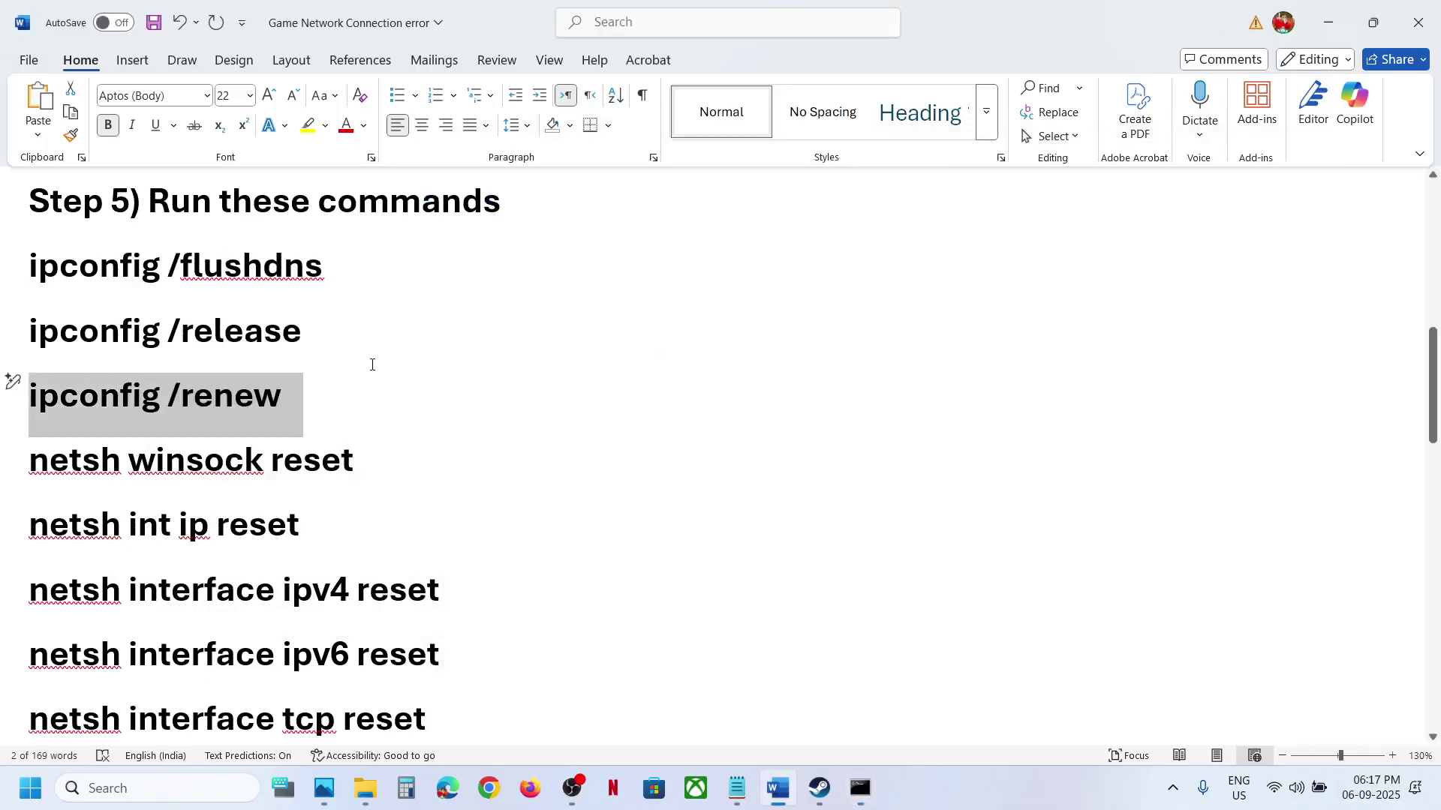
# Copy "netsh winsock reset" from the Word document and run it in Command Prompt.
pyautogui.doubleClick(256, 458)
pyautogui.click(255, 458)
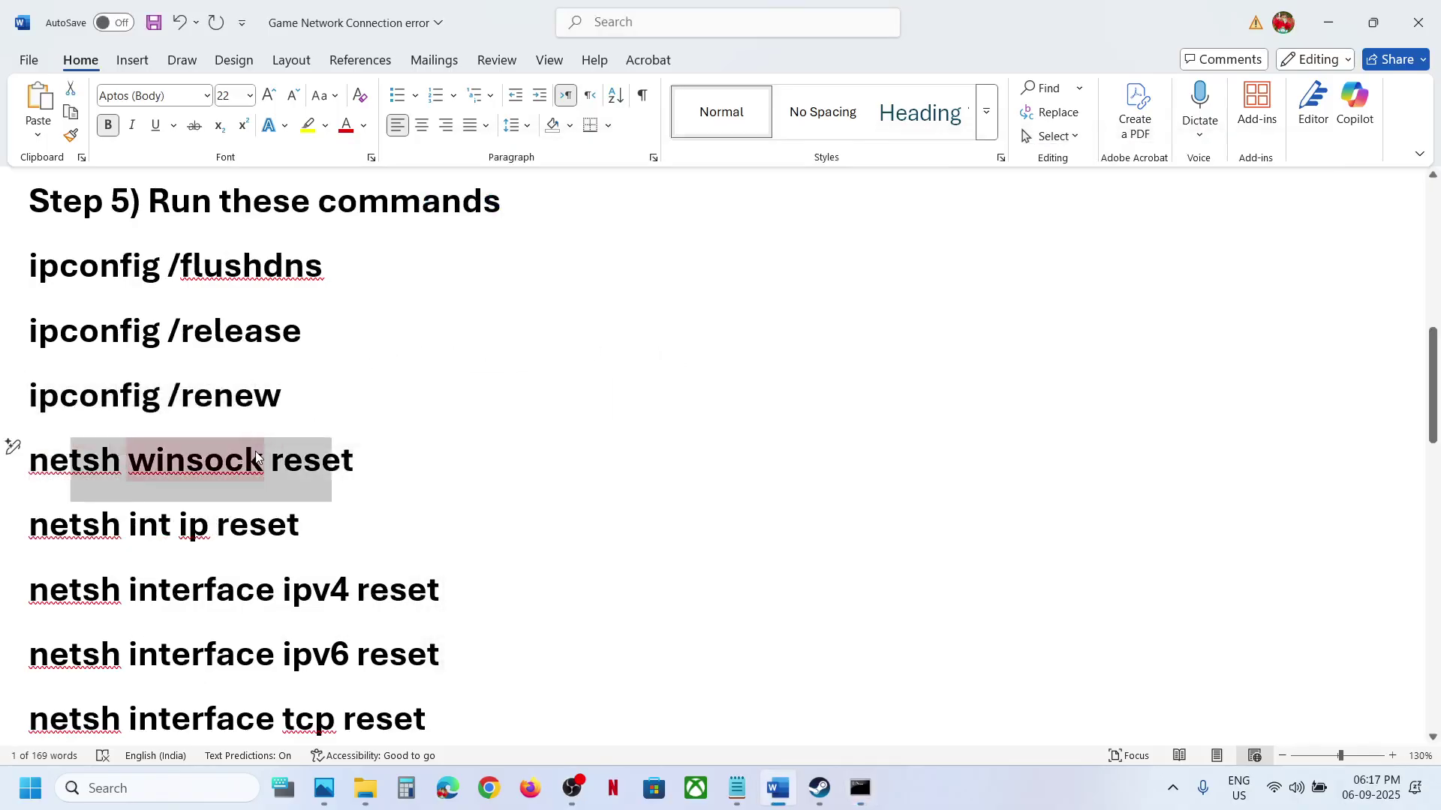
pyautogui.hotkey('ctrl', 'c')
pyautogui.hotkey('alt', 'Tab')
pyautogui.rightClick(730, 384)
pyautogui.press('Return')
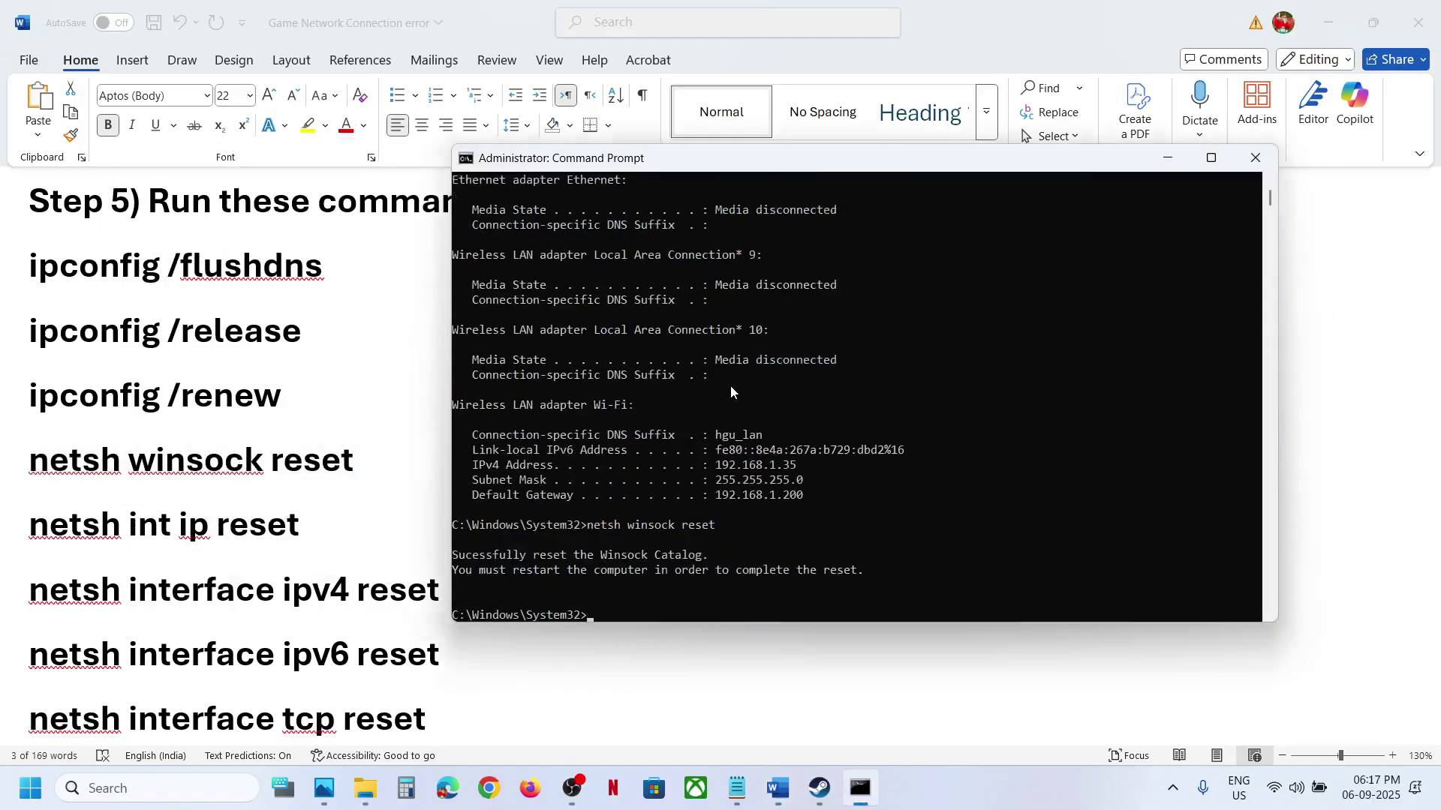
# Copy "netsh int ip reset" from the Word document and run it in Command Prompt.
pyautogui.hotkey('alt', 'Tab')
pyautogui.doubleClick(242, 542)
pyautogui.click(241, 542)
pyautogui.hotkey('ctrl', 'c')
pyautogui.hotkey('alt', 'Tab')
pyautogui.rightClick(458, 528)
pyautogui.press('Return')
# Copy "netsh interface ipv4 reset" from the Word document and run it in Command Prompt.
pyautogui.hotkey('alt', 'Tab')
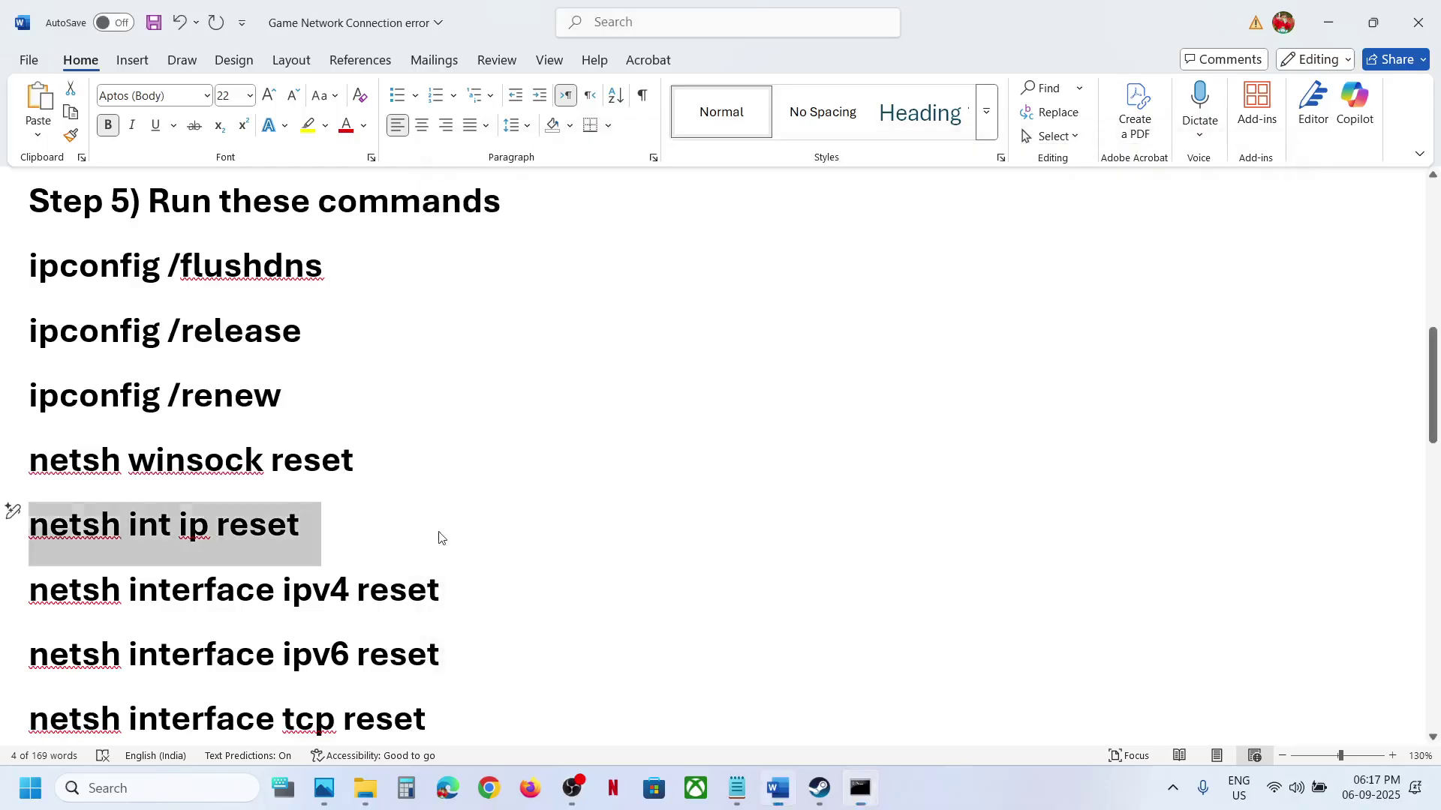
pyautogui.click(271, 587)
pyautogui.tripleClick(271, 588)
pyautogui.hotkey('ctrl', 'c')
pyautogui.hotkey('alt', 'Tab')
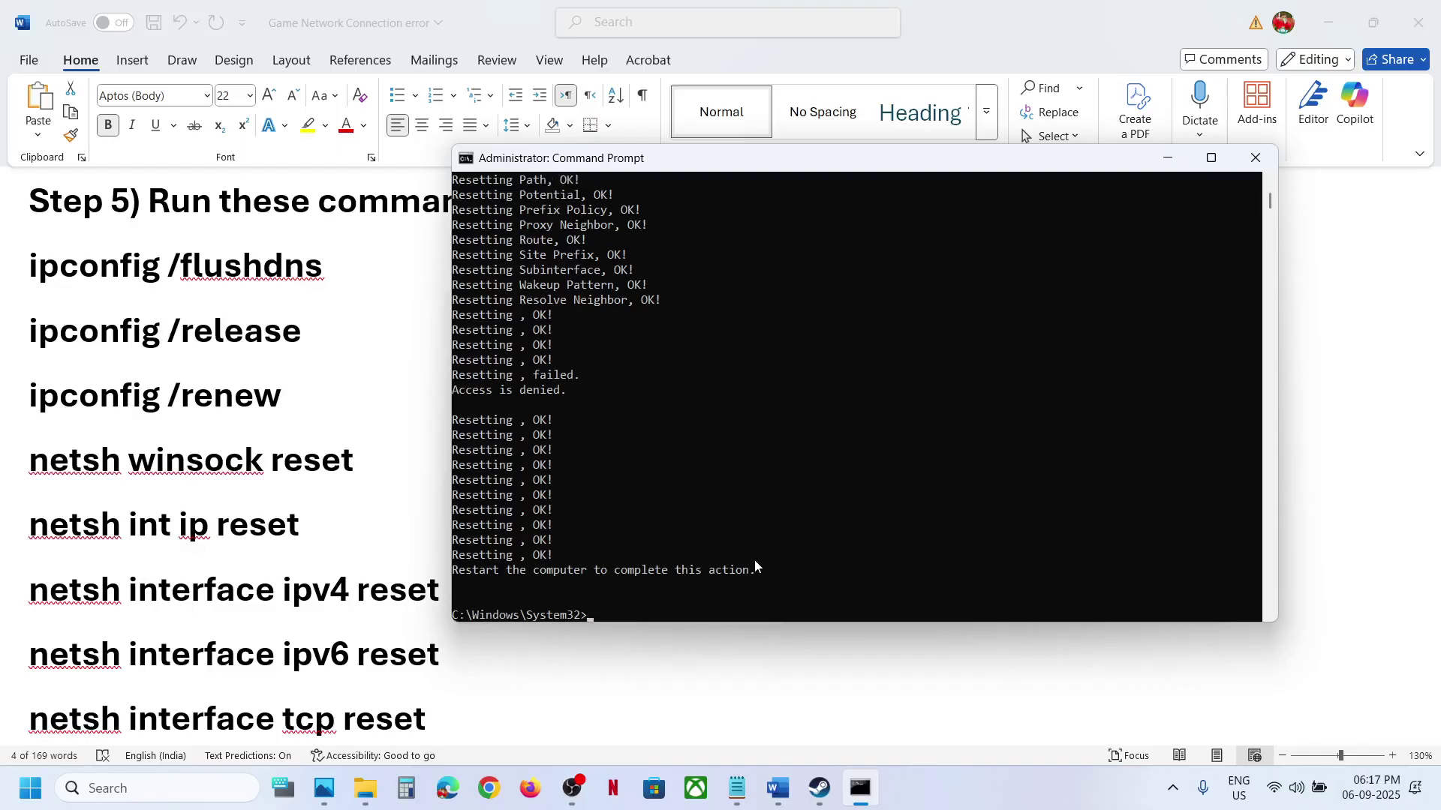
# Copy "netsh interface ipv6 reset" from the Word document and run it in Command Prompt.
pyautogui.hotkey('alt', 'Tab')
pyautogui.tripleClick(336, 658)
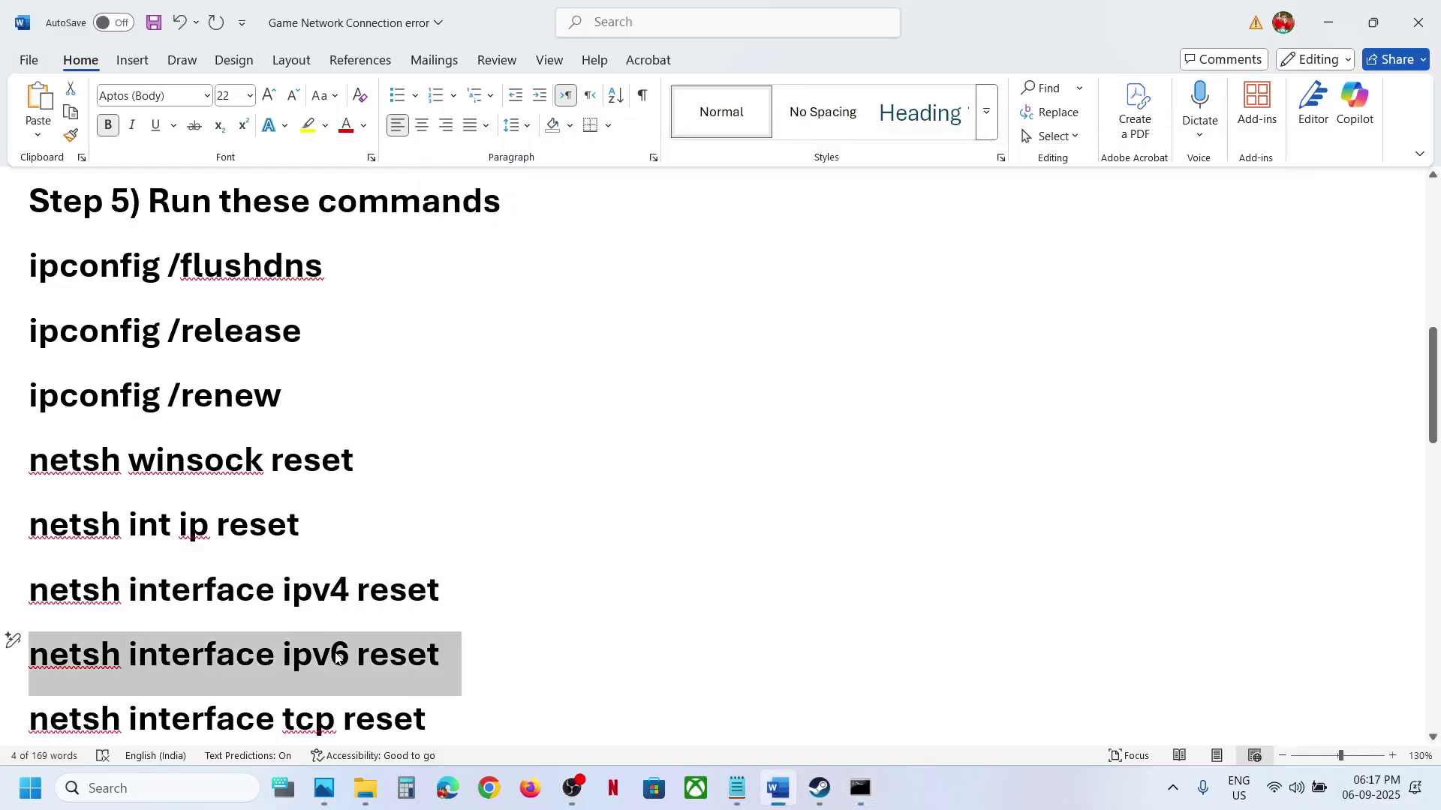
pyautogui.hotkey('alt', 'Tab')
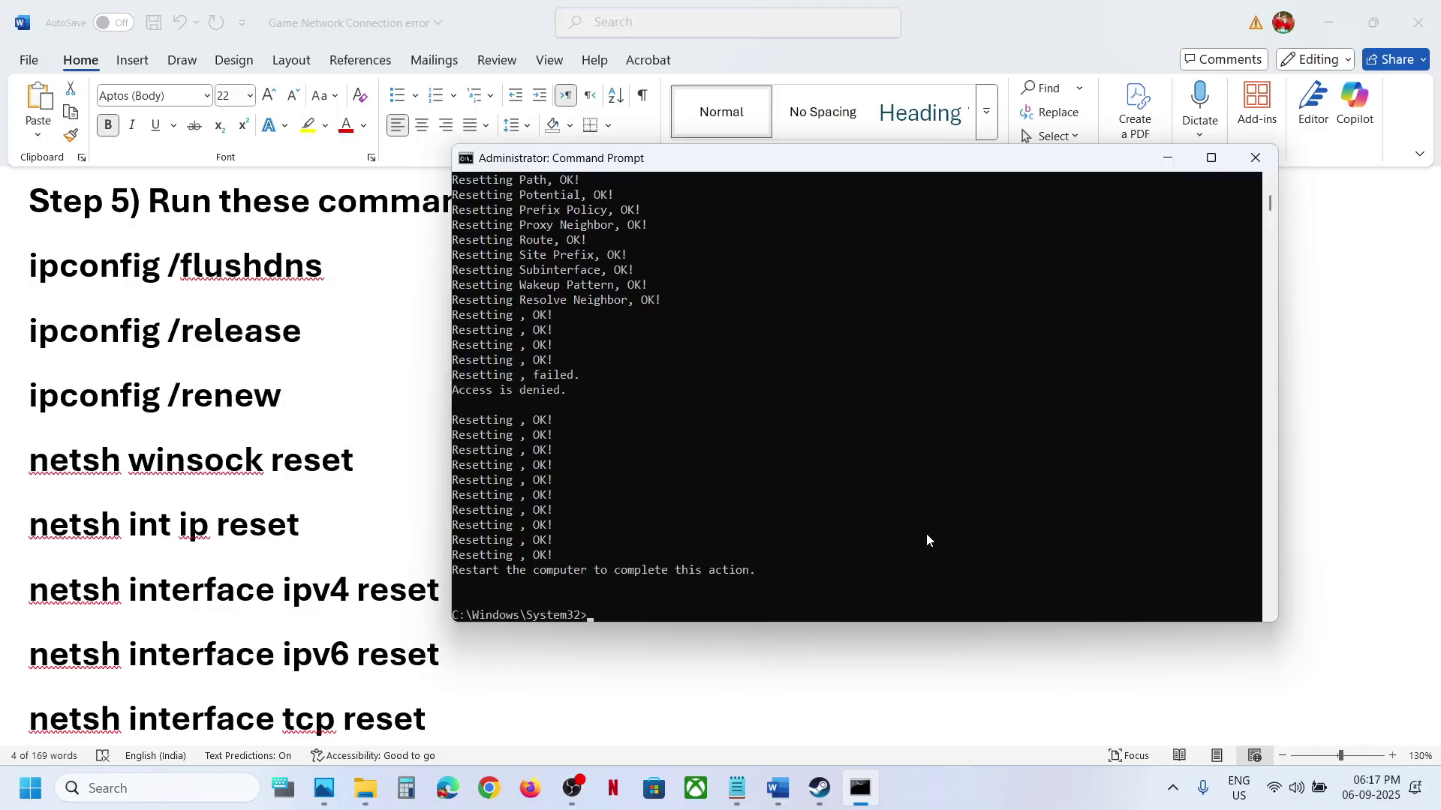
# Copy "netsh interface tcp reset" from the Word document and run it in Command Prompt.
pyautogui.hotkey('alt', 'Tab')
pyautogui.scroll(-1, 367, 656)
pyautogui.scroll(-2, 368, 656)
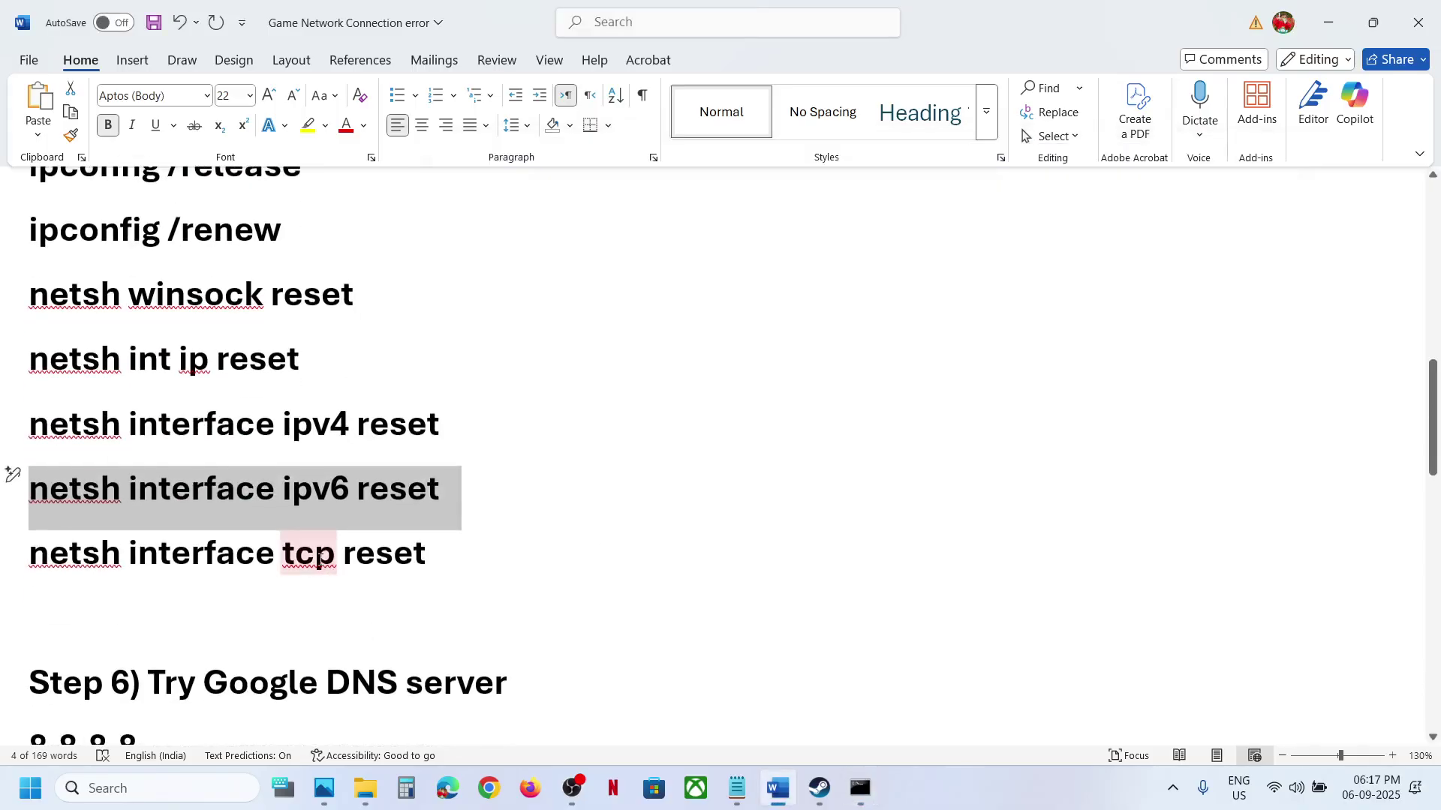
pyautogui.tripleClick(309, 555)
pyautogui.hotkey('alt', 'Tab')
pyautogui.rightClick(584, 548)
pyautogui.press('Return')
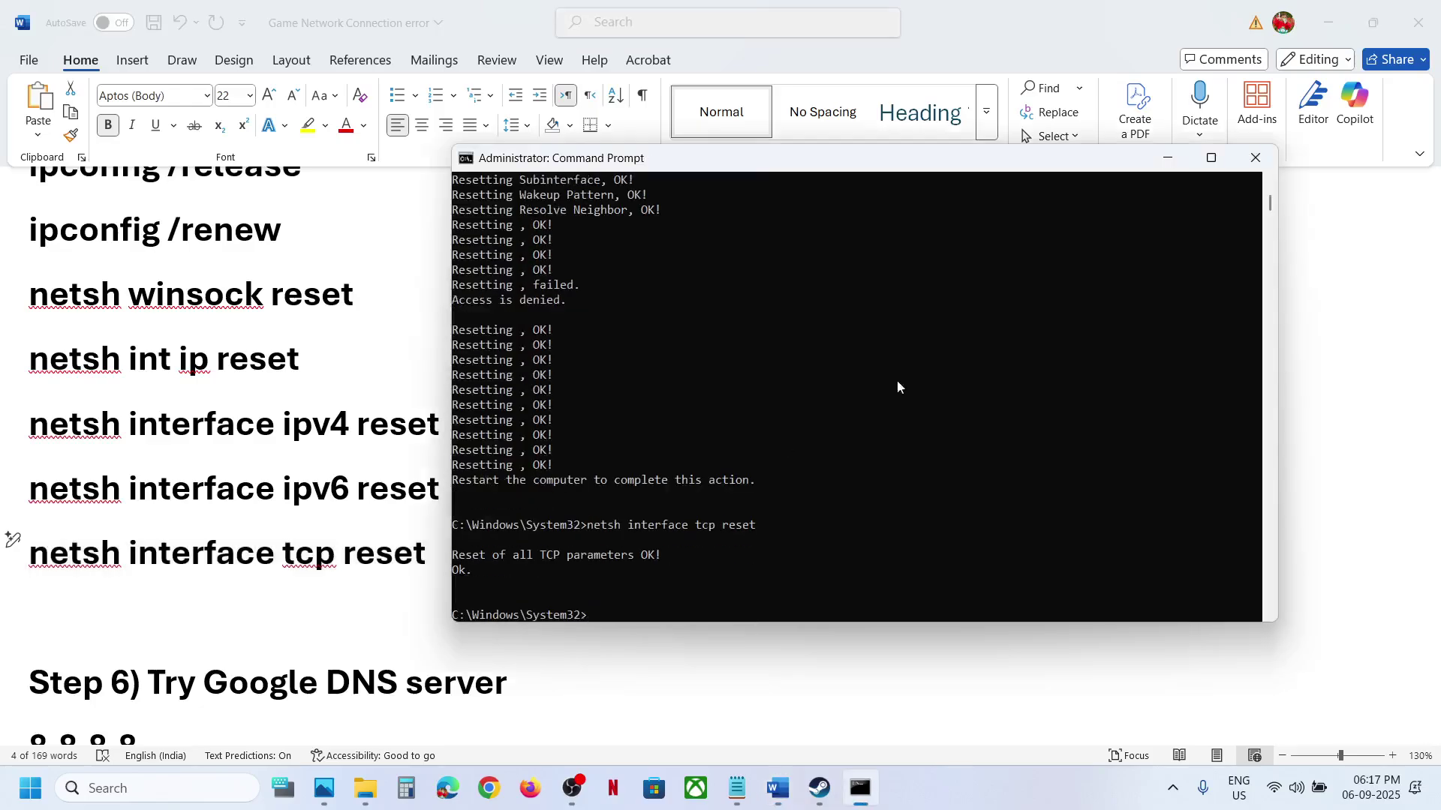
# Close Command Prompt and display the Windows power options for restarting the computer.
pyautogui.click(1255, 157)
pyautogui.click(32, 788)
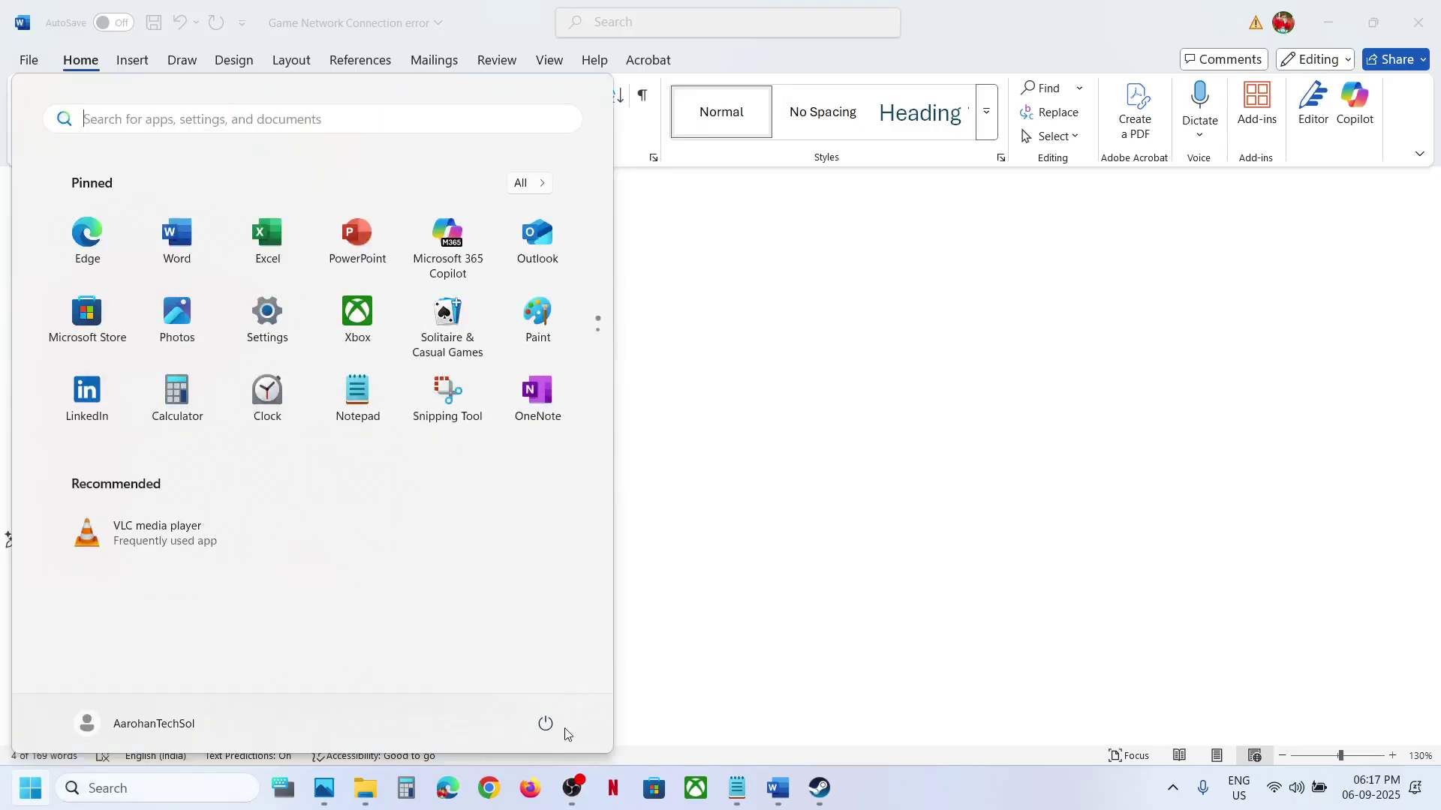
pyautogui.click(545, 724)
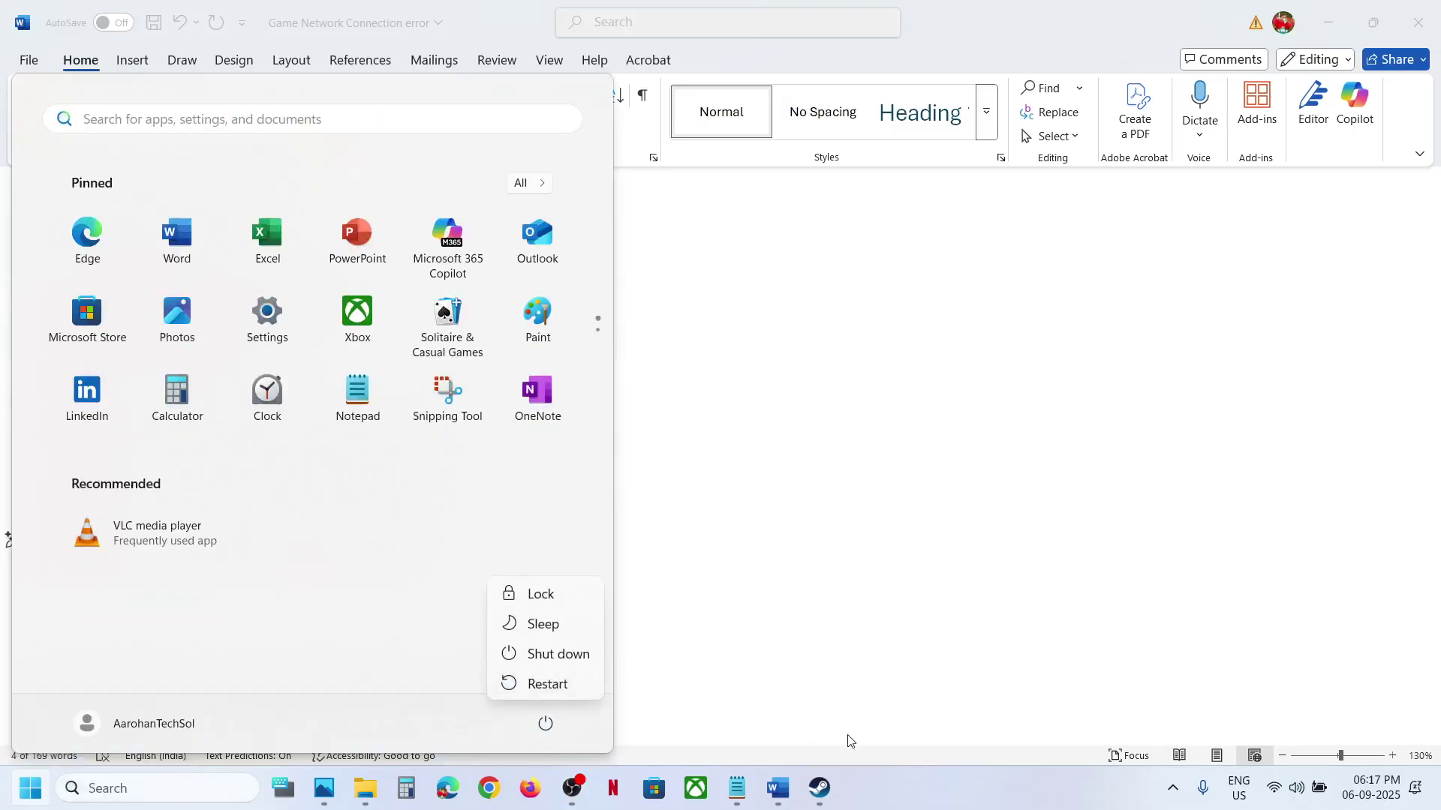
# Look at NBA 2K26 in Steam, return to Word and highlight "Google DNS server" in the Step 6 heading.
pyautogui.click(831, 789)
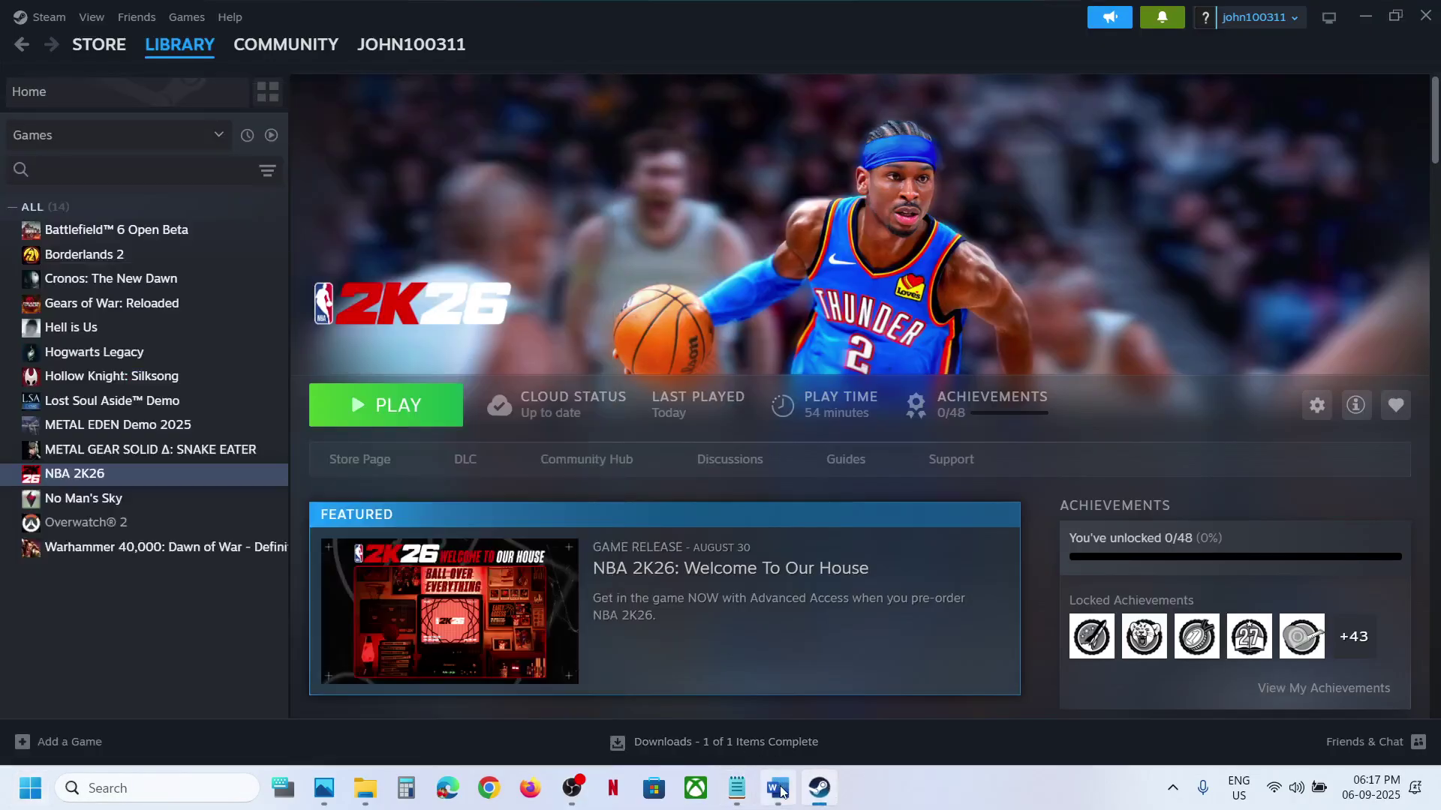
pyautogui.click(779, 789)
pyautogui.scroll(-3, 437, 509)
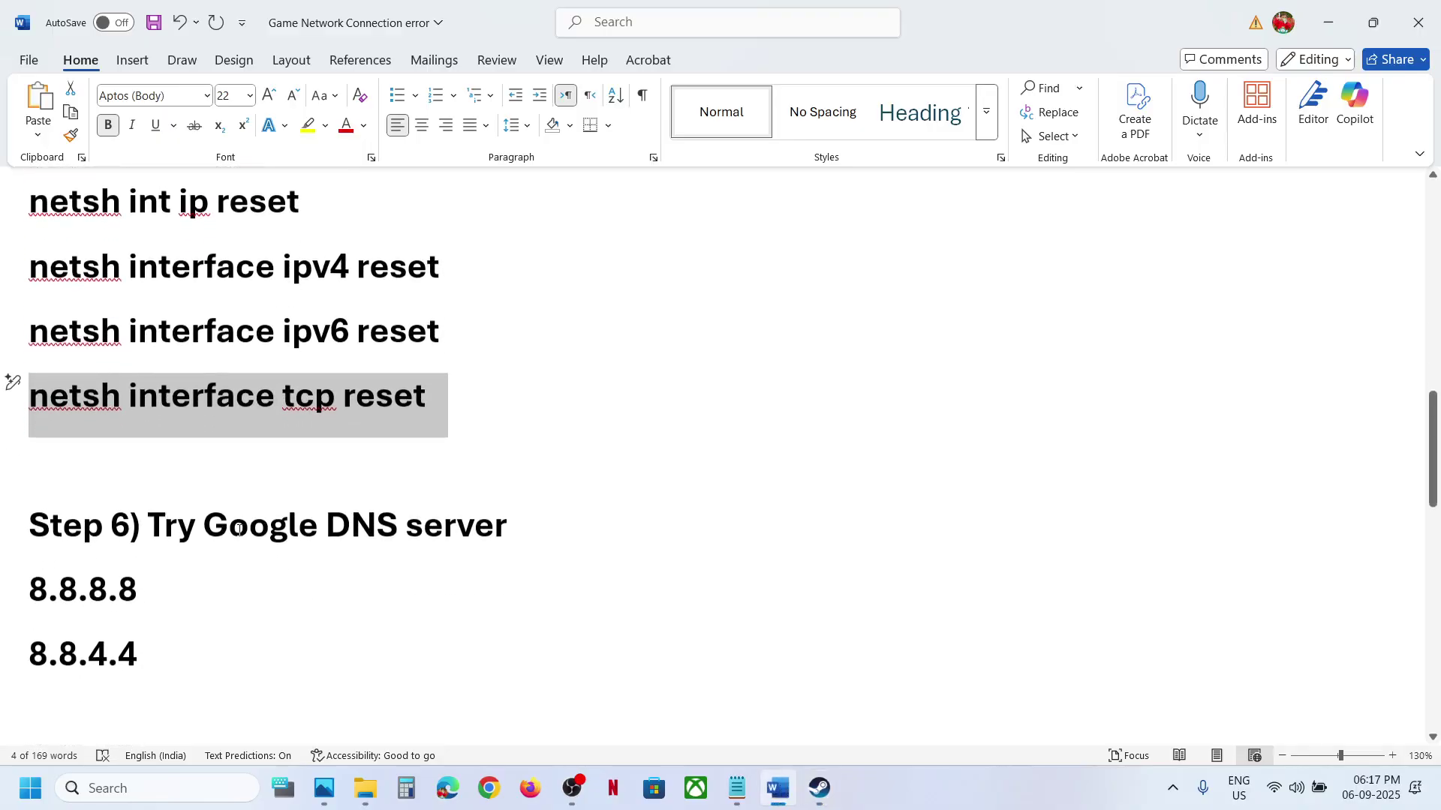
pyautogui.moveTo(556, 510); pyautogui.dragTo(202, 526)
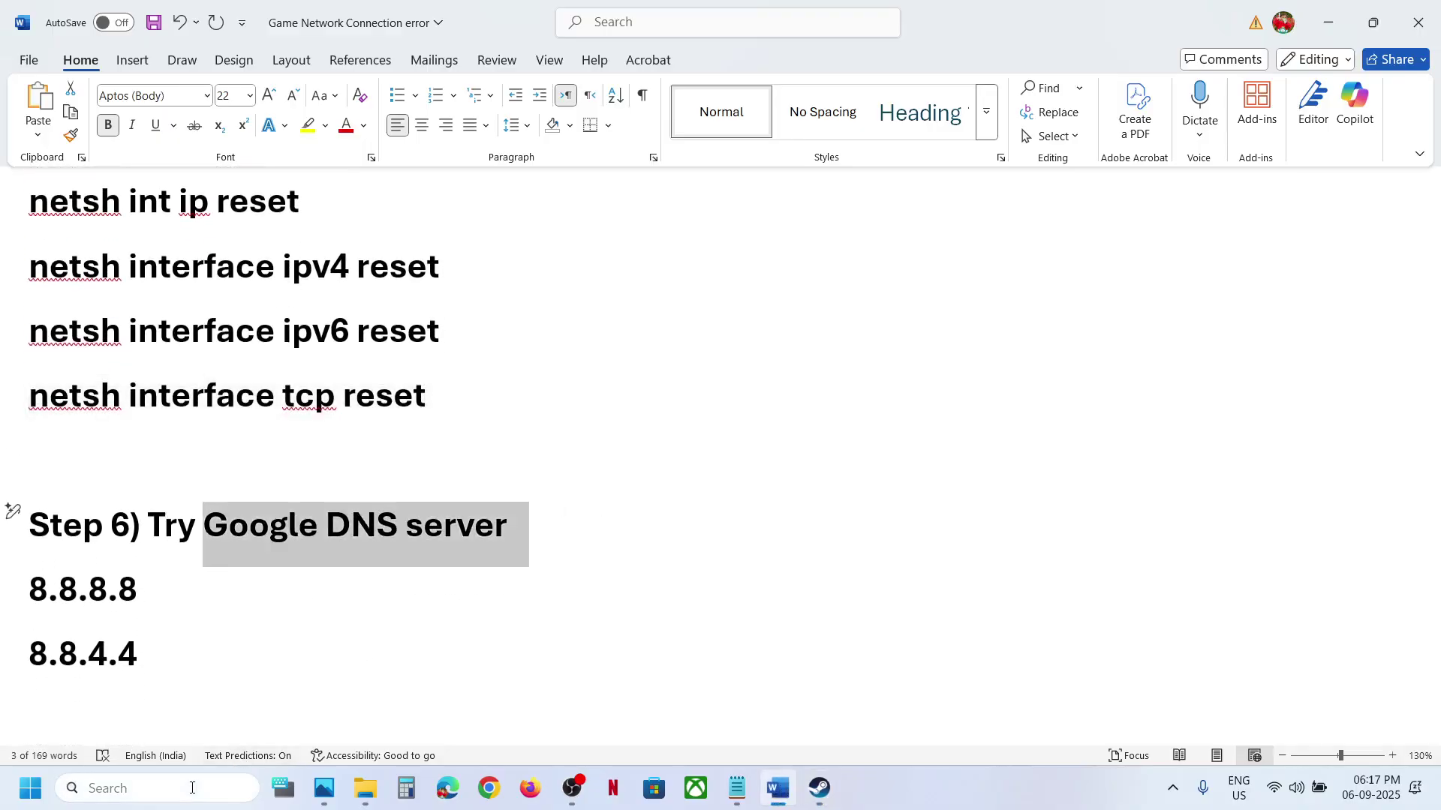
# Open Control Panel's Network and Sharing Center and display the status of the active Wi-Fi connection.
pyautogui.click(193, 794)
pyautogui.write('control')
pyautogui.press('Return')
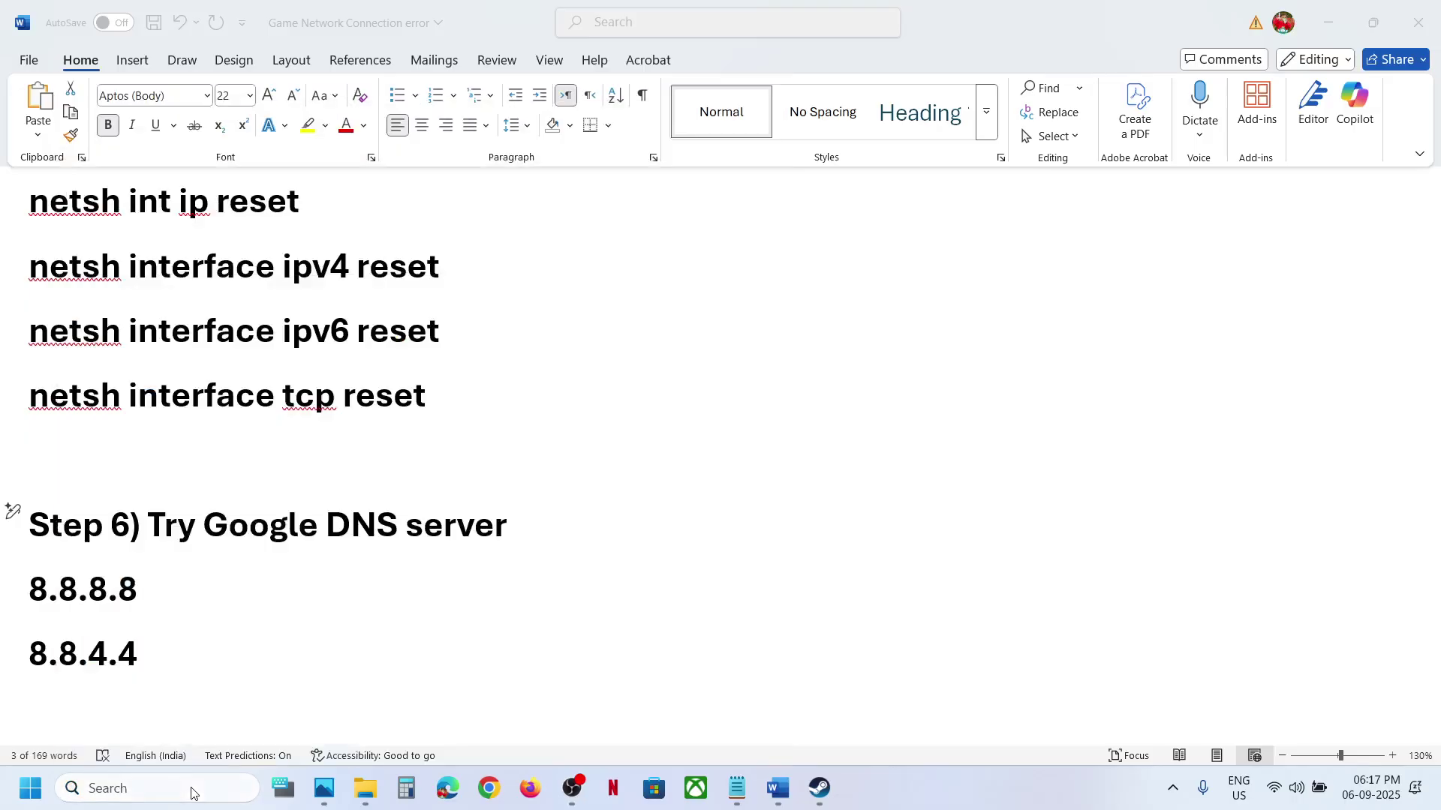
pyautogui.click(547, 233)
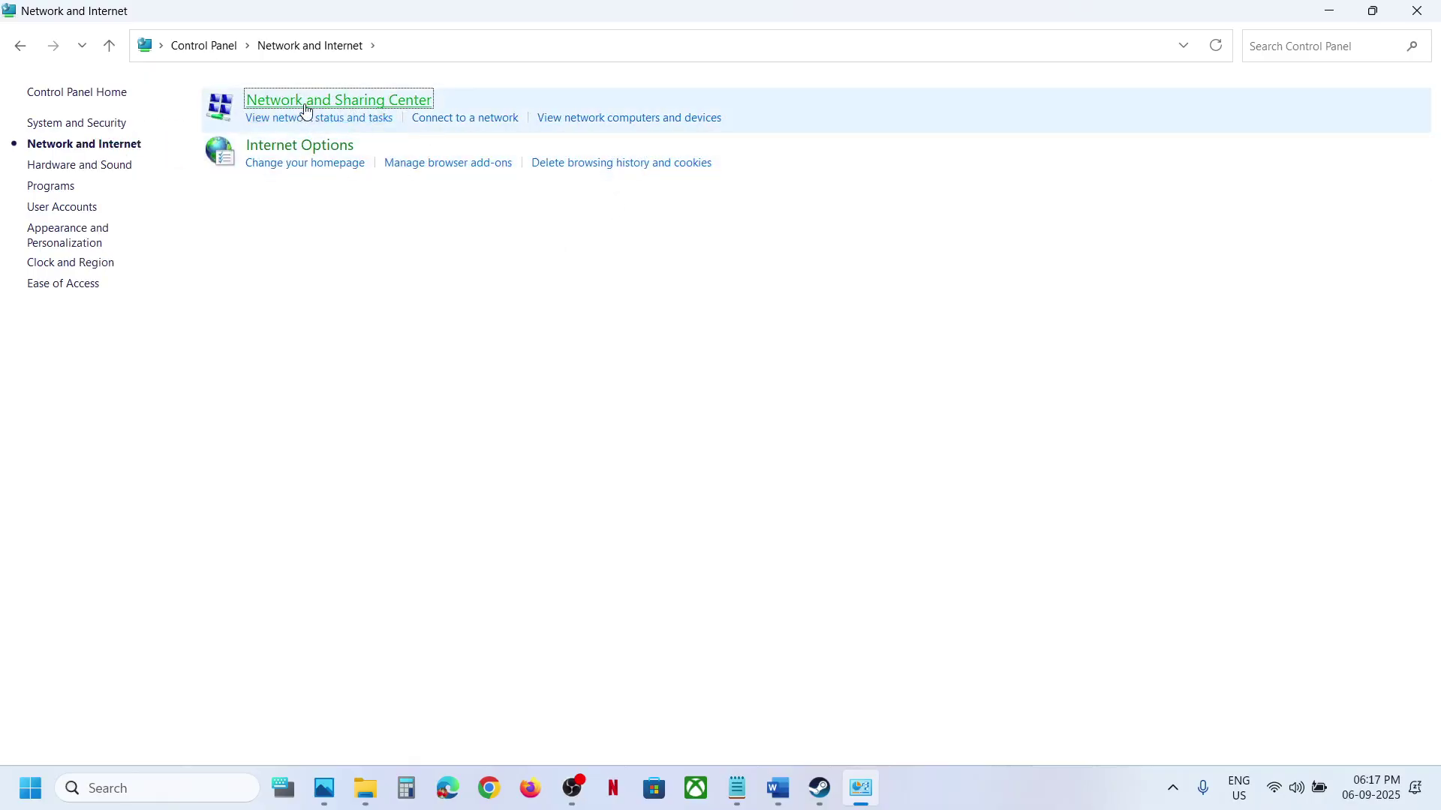
pyautogui.click(306, 110)
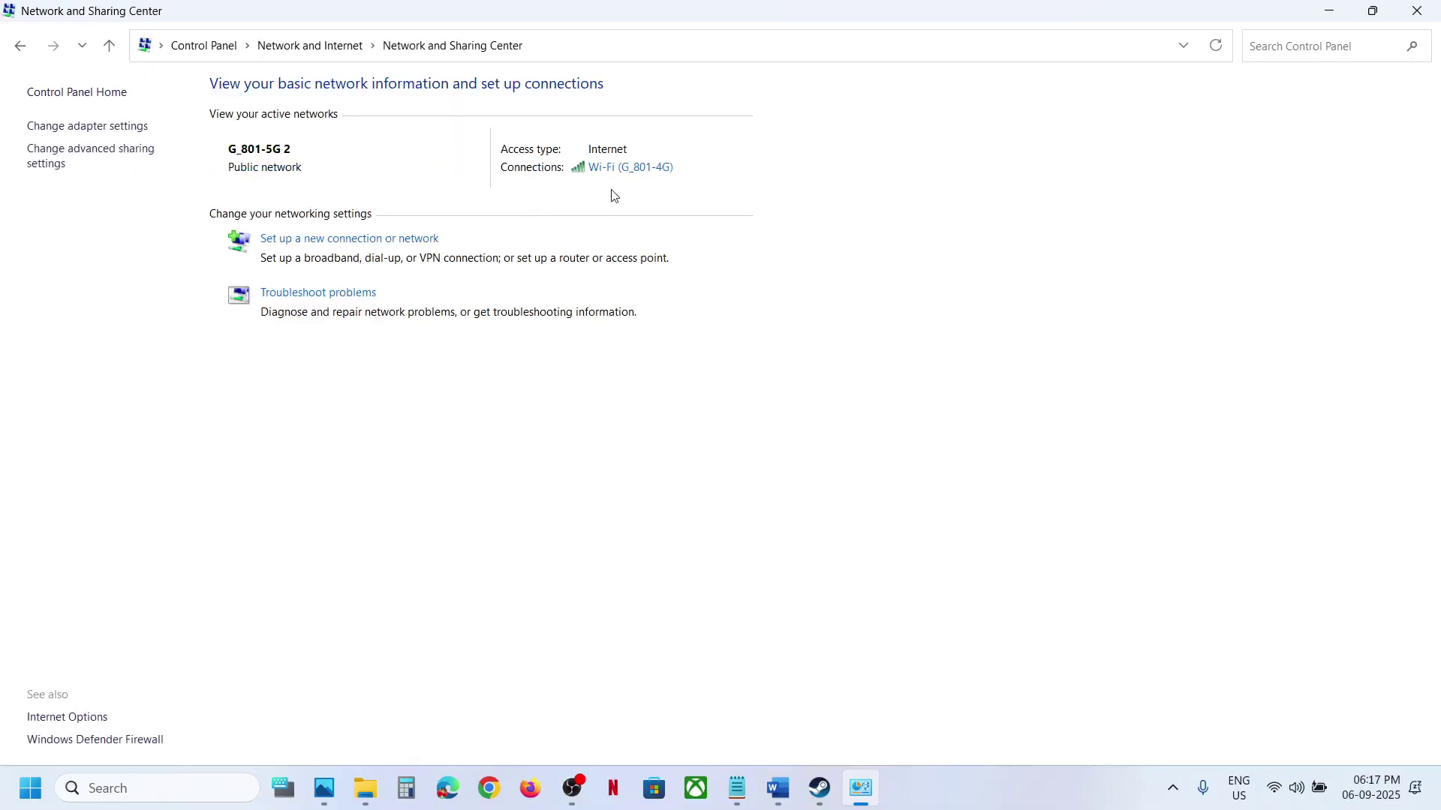
pyautogui.click(634, 169)
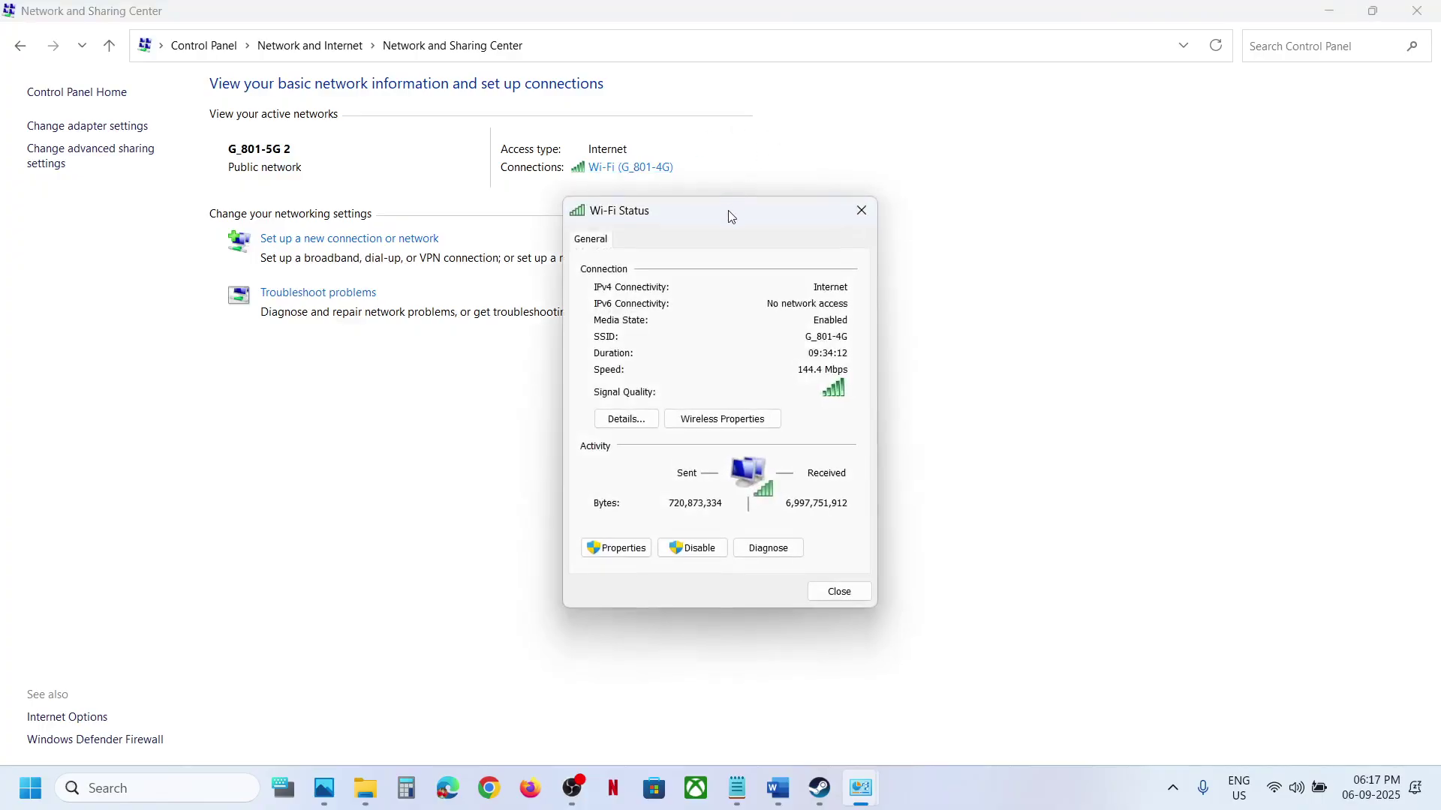
# Set the Wi-Fi connection's IPv4 DNS servers to 8.8.8.8 preferred and 8.8.4.4 alternate, with settings validated upon exit.
pyautogui.moveTo(731, 217); pyautogui.dragTo(605, 142)
pyautogui.click(501, 477)
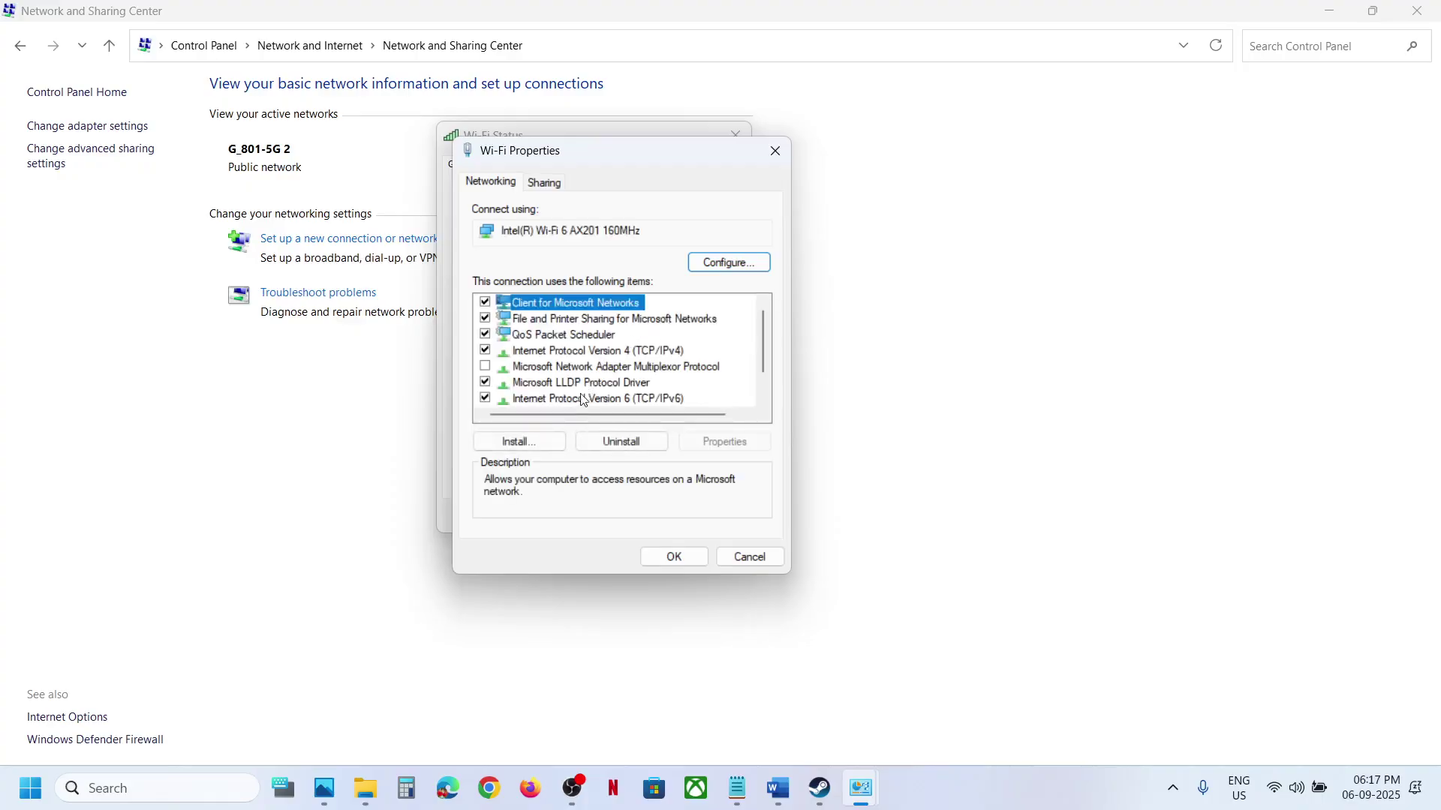
pyautogui.click(572, 351)
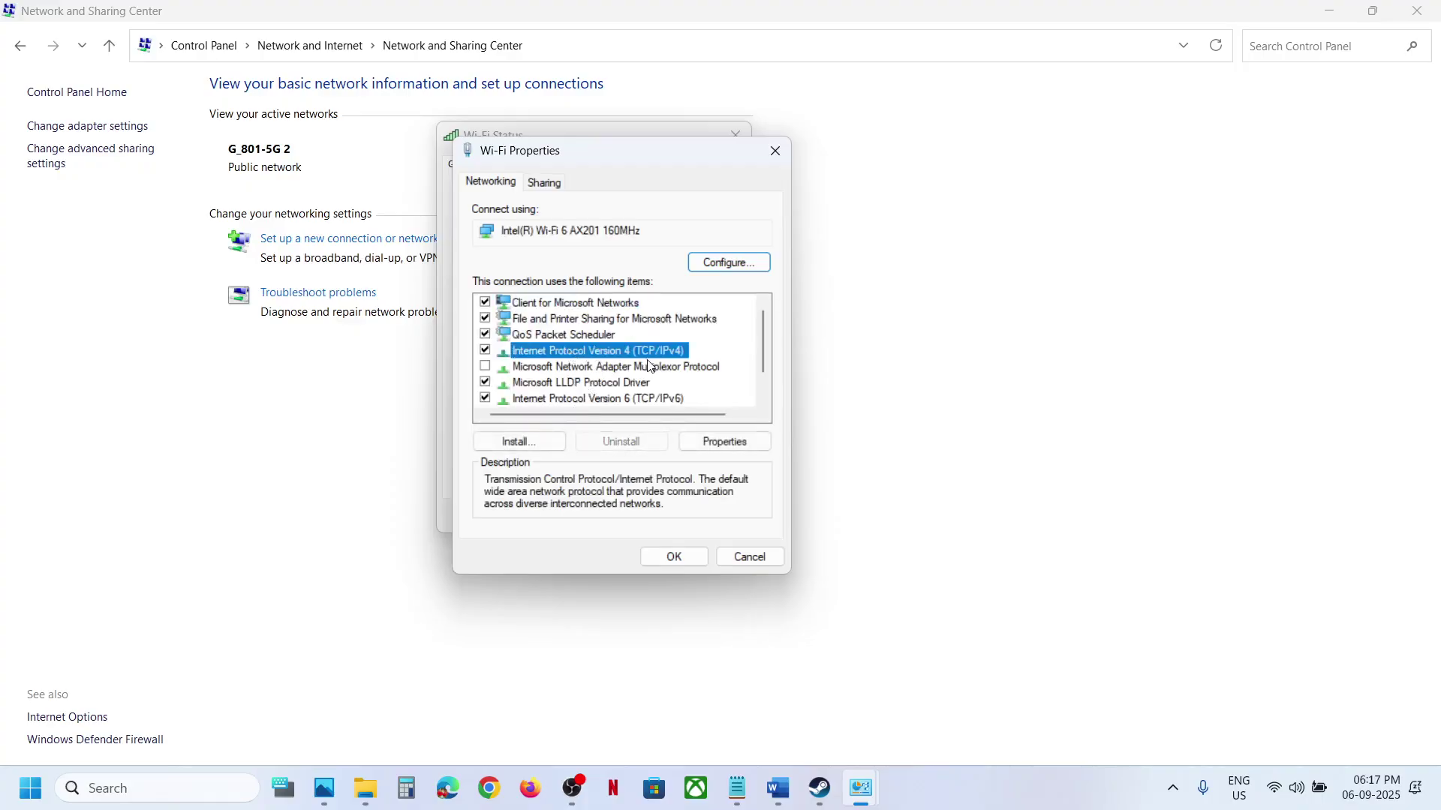
pyautogui.click(726, 444)
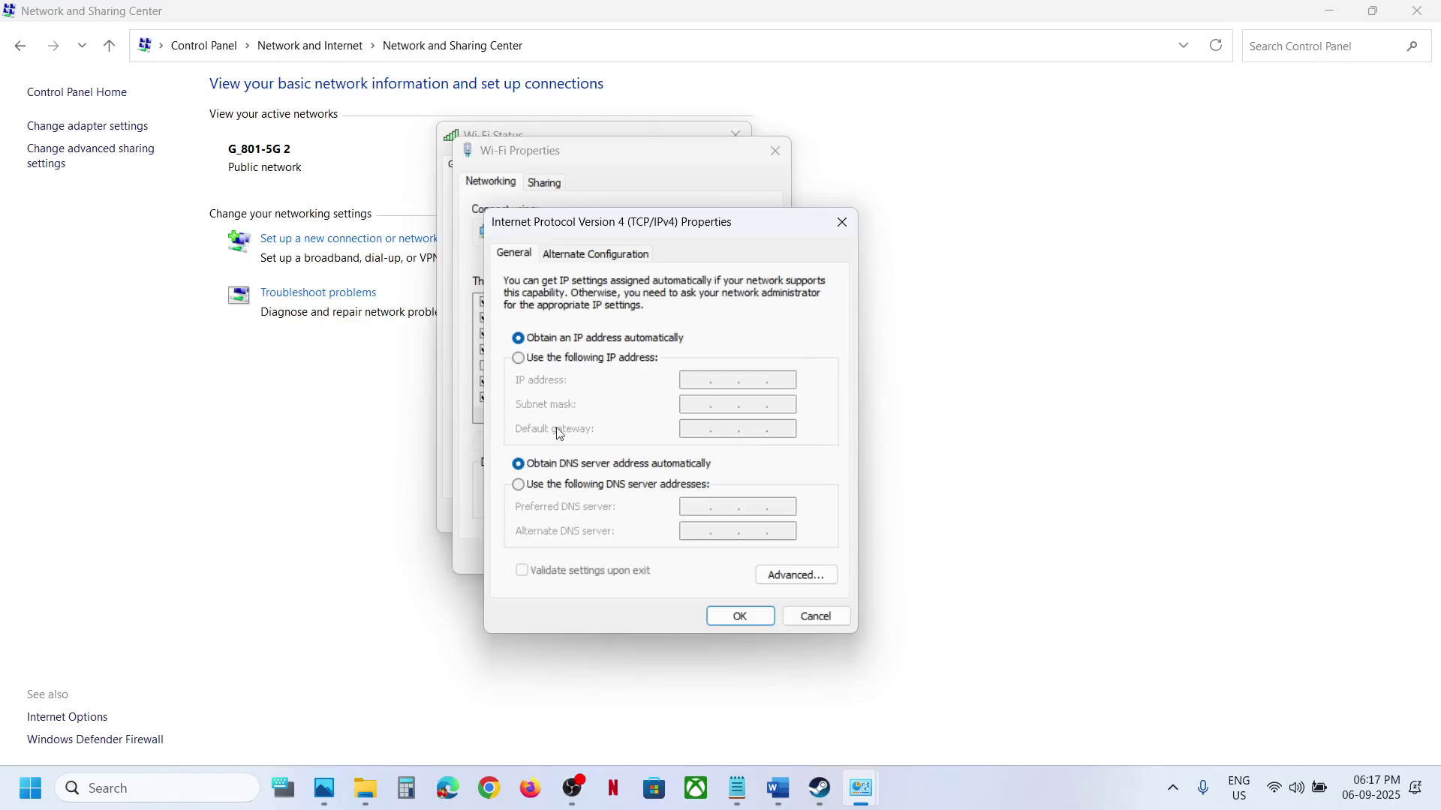
pyautogui.click(518, 484)
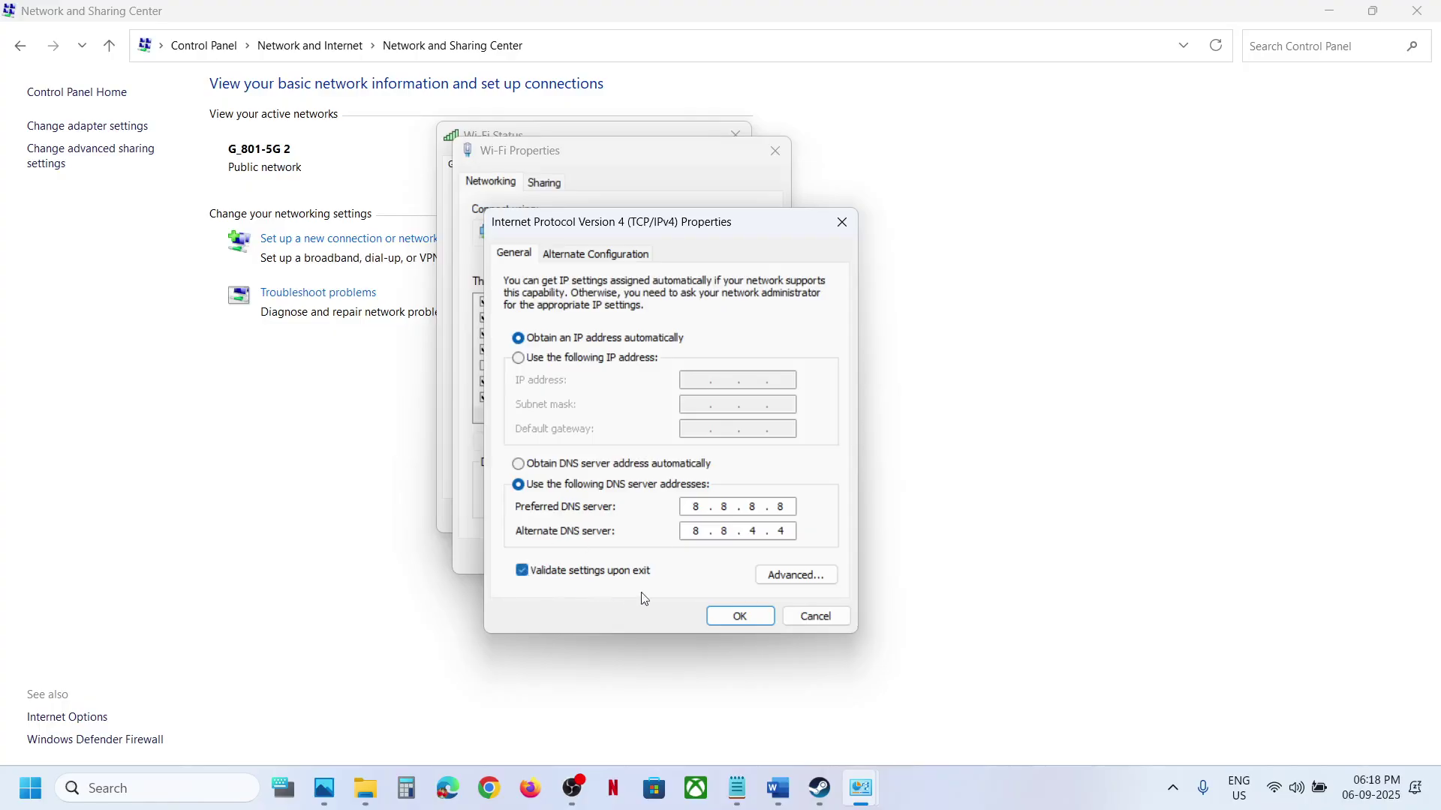
pyautogui.click(724, 616)
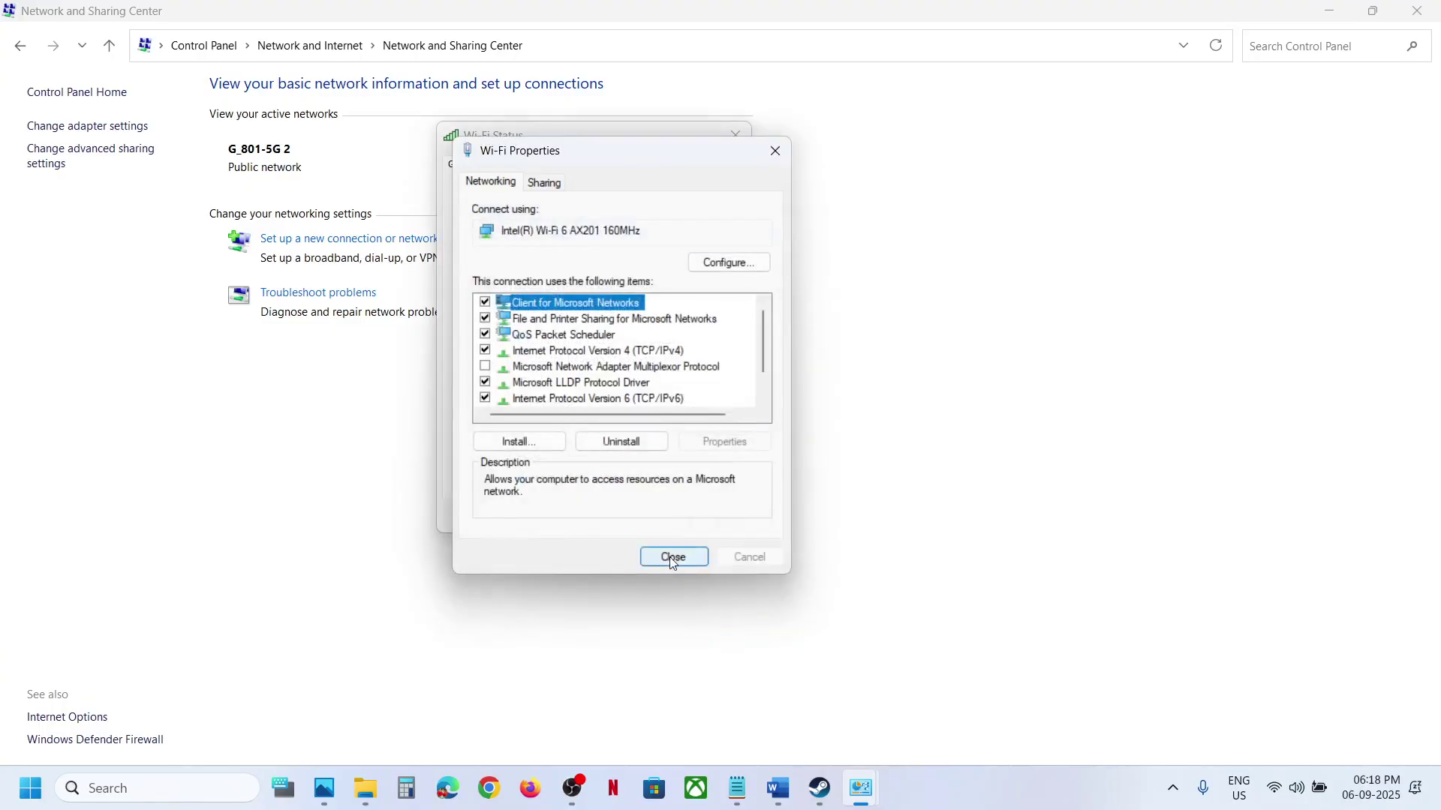
pyautogui.click(672, 557)
pyautogui.click(640, 472)
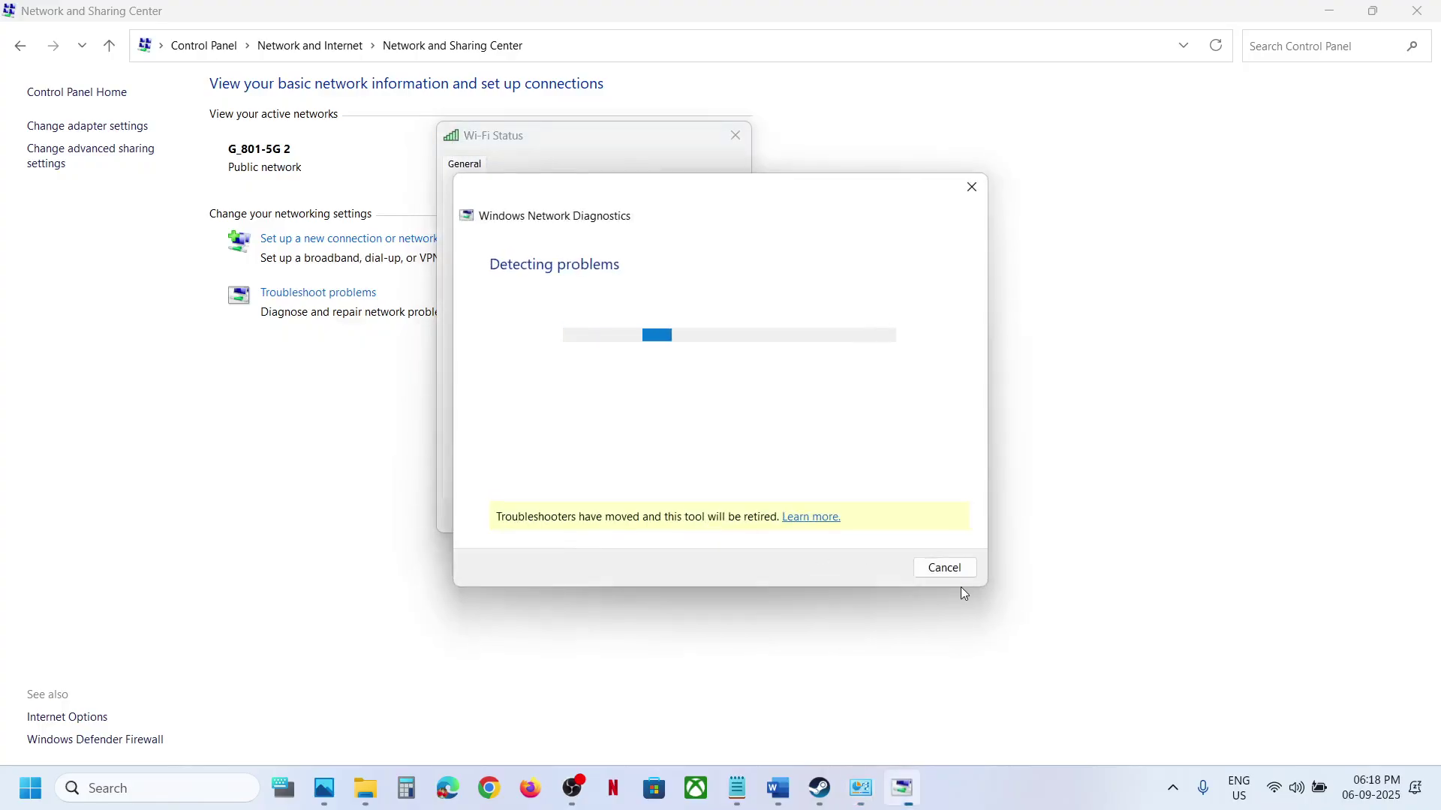
pyautogui.click(945, 570)
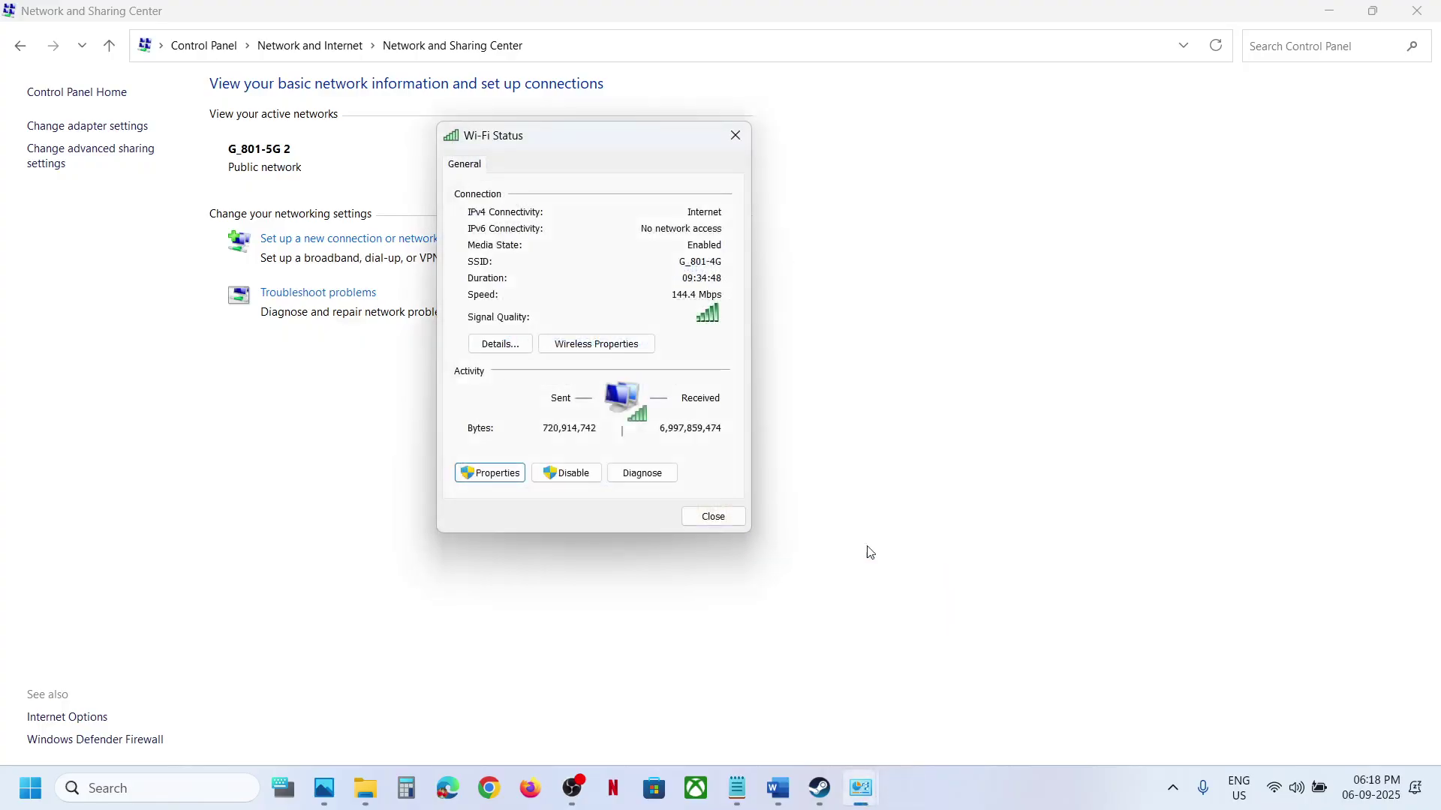
pyautogui.click(713, 517)
# Highlight "Uncheck IPv6, check it once done" in the Word document's Step 7 and return to Network and Sharing Center.
pyautogui.click(779, 790)
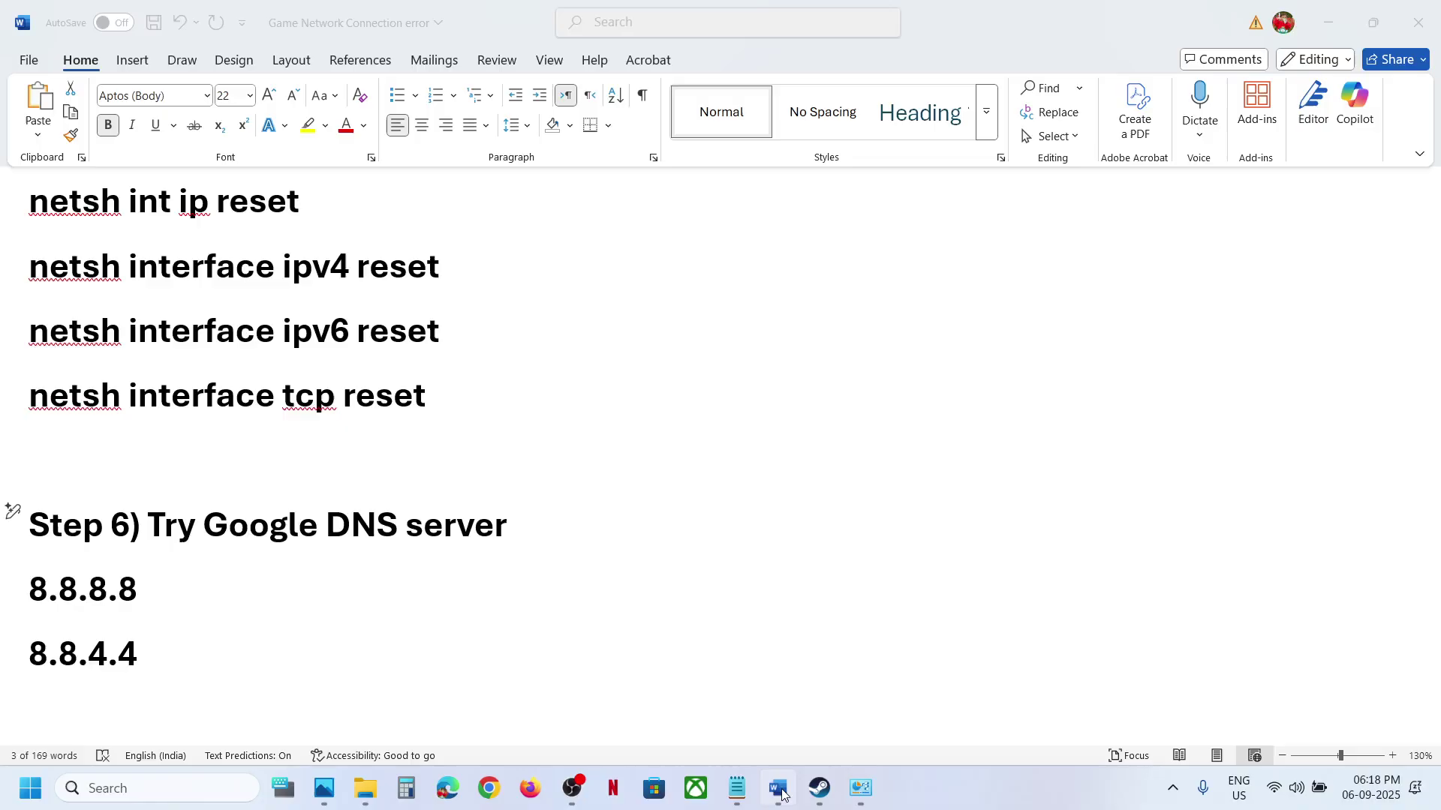
pyautogui.scroll(-2, 523, 671)
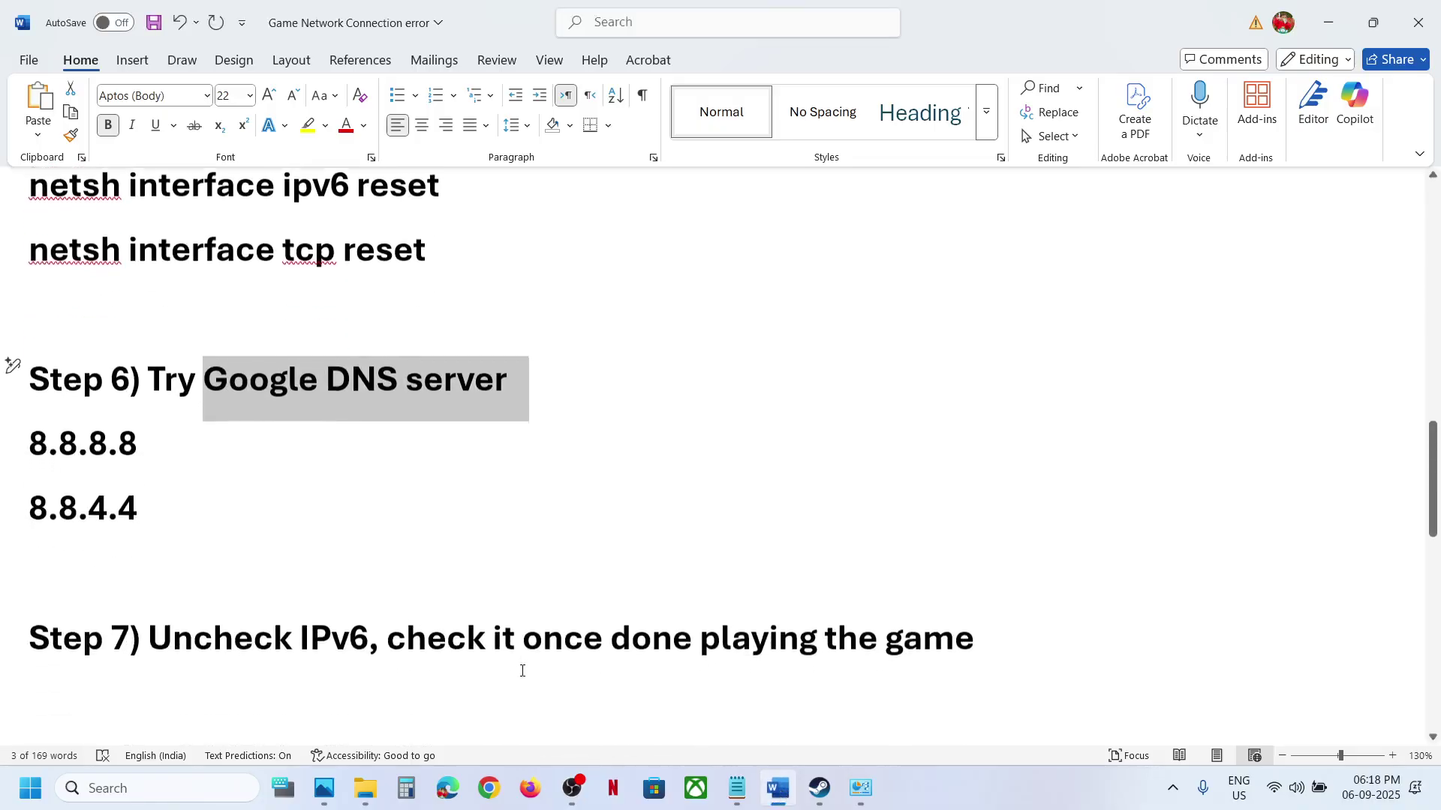
pyautogui.moveTo(149, 635); pyautogui.dragTo(699, 634)
pyautogui.click(1336, 31)
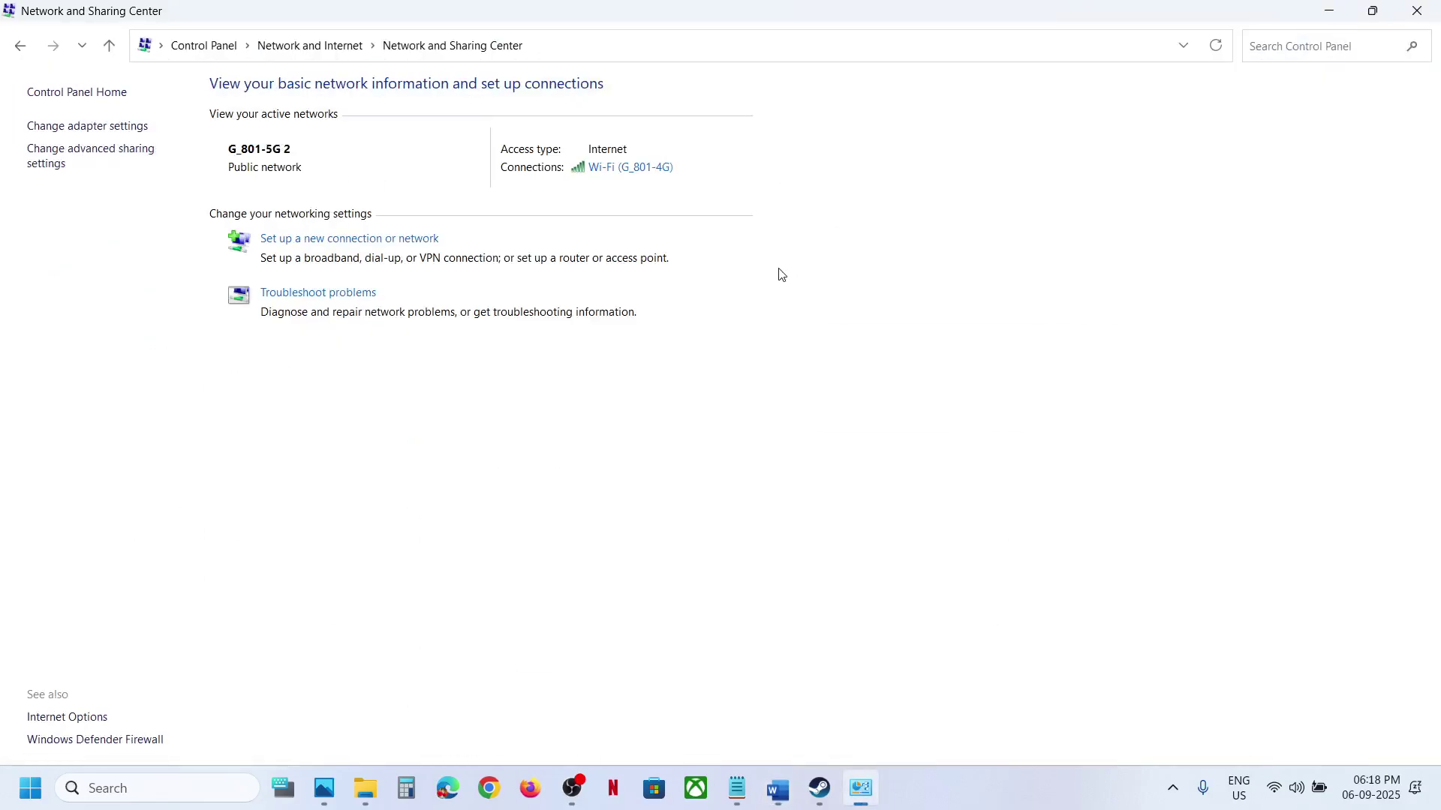
# Disable Internet Protocol Version 6 (TCP/IPv6) for the Wi-Fi connection and look at NBA 2K26 in Steam.
pyautogui.click(642, 168)
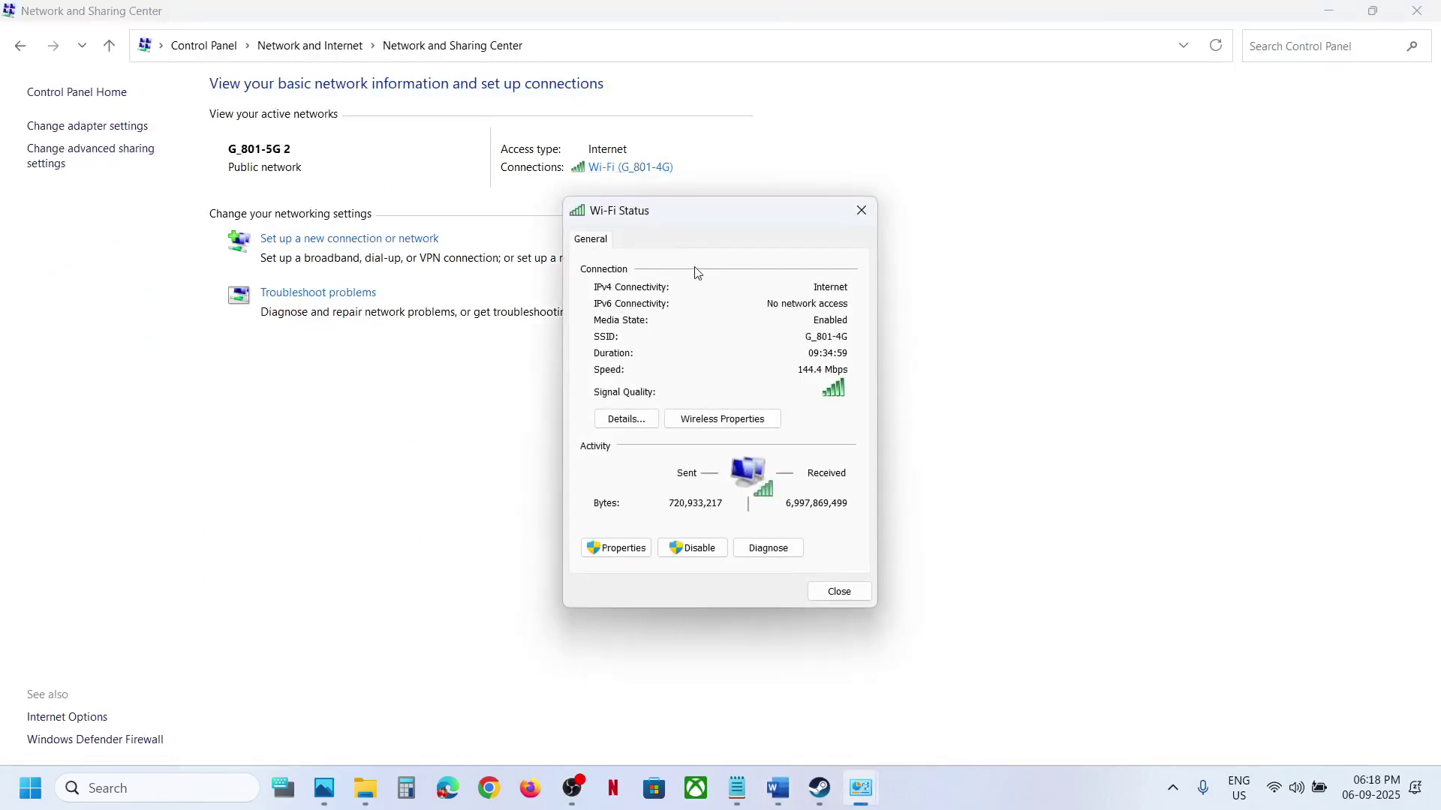
pyautogui.click(622, 549)
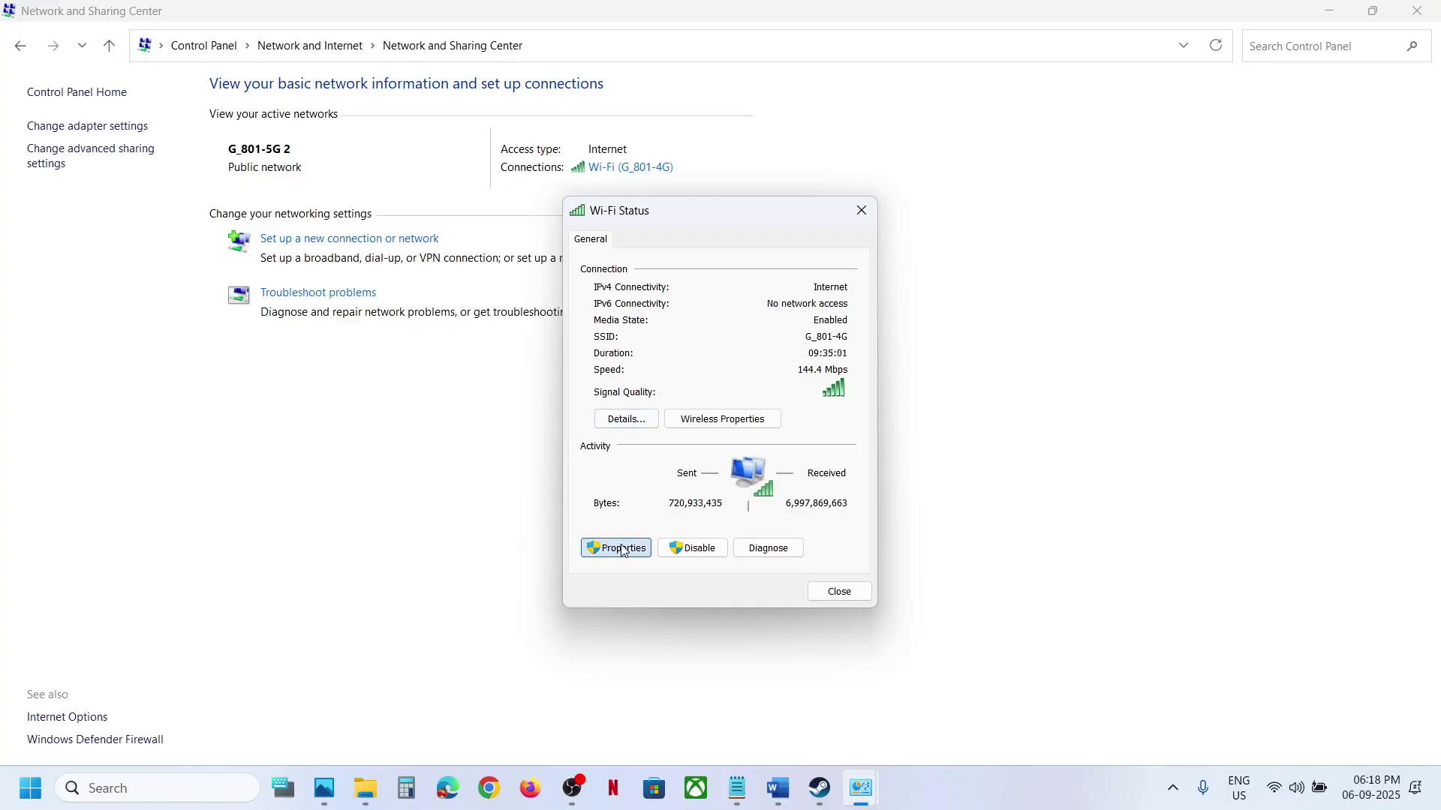
pyautogui.moveTo(727, 230); pyautogui.dragTo(593, 141)
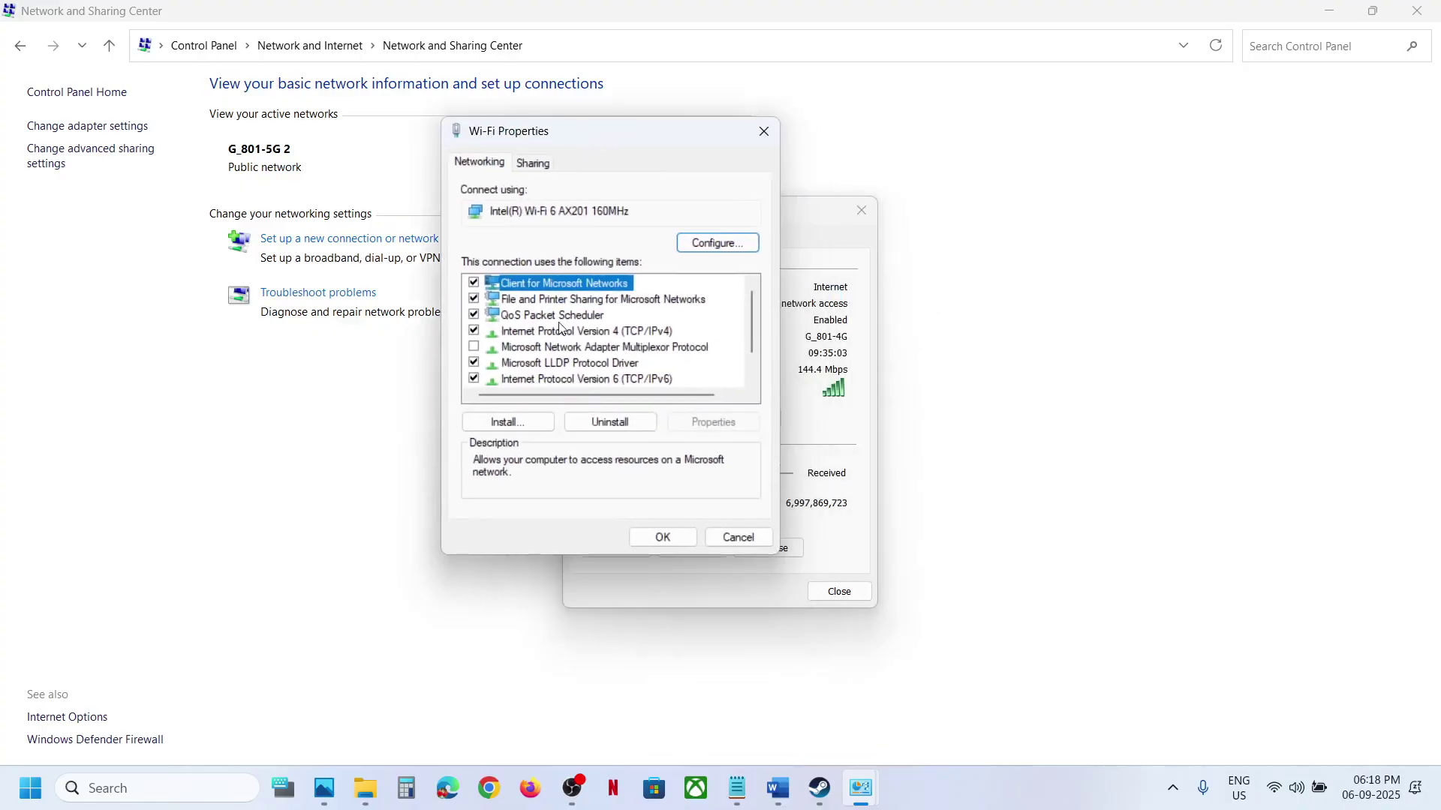
pyautogui.click(564, 378)
pyautogui.scroll(-1, 561, 372)
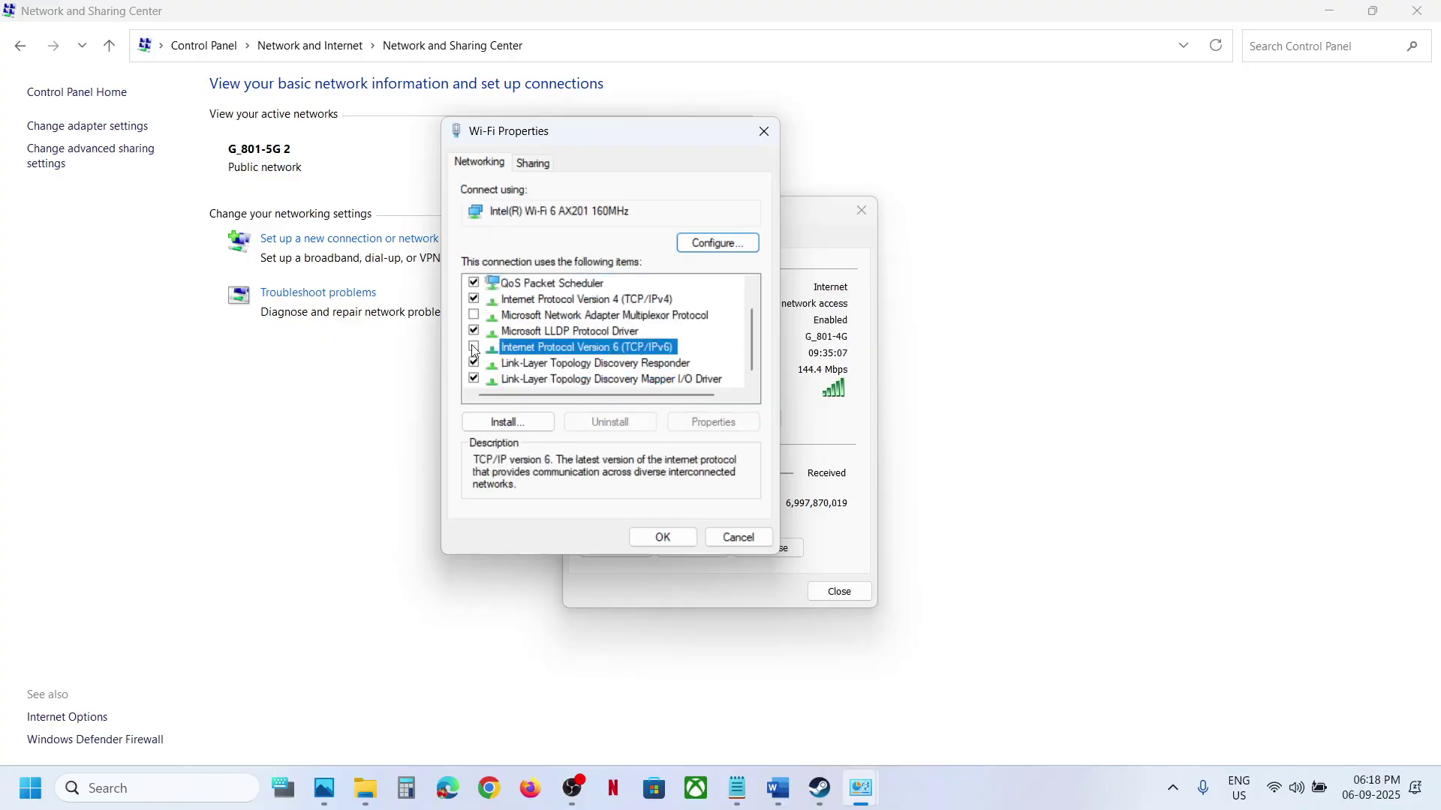
pyautogui.click(659, 530)
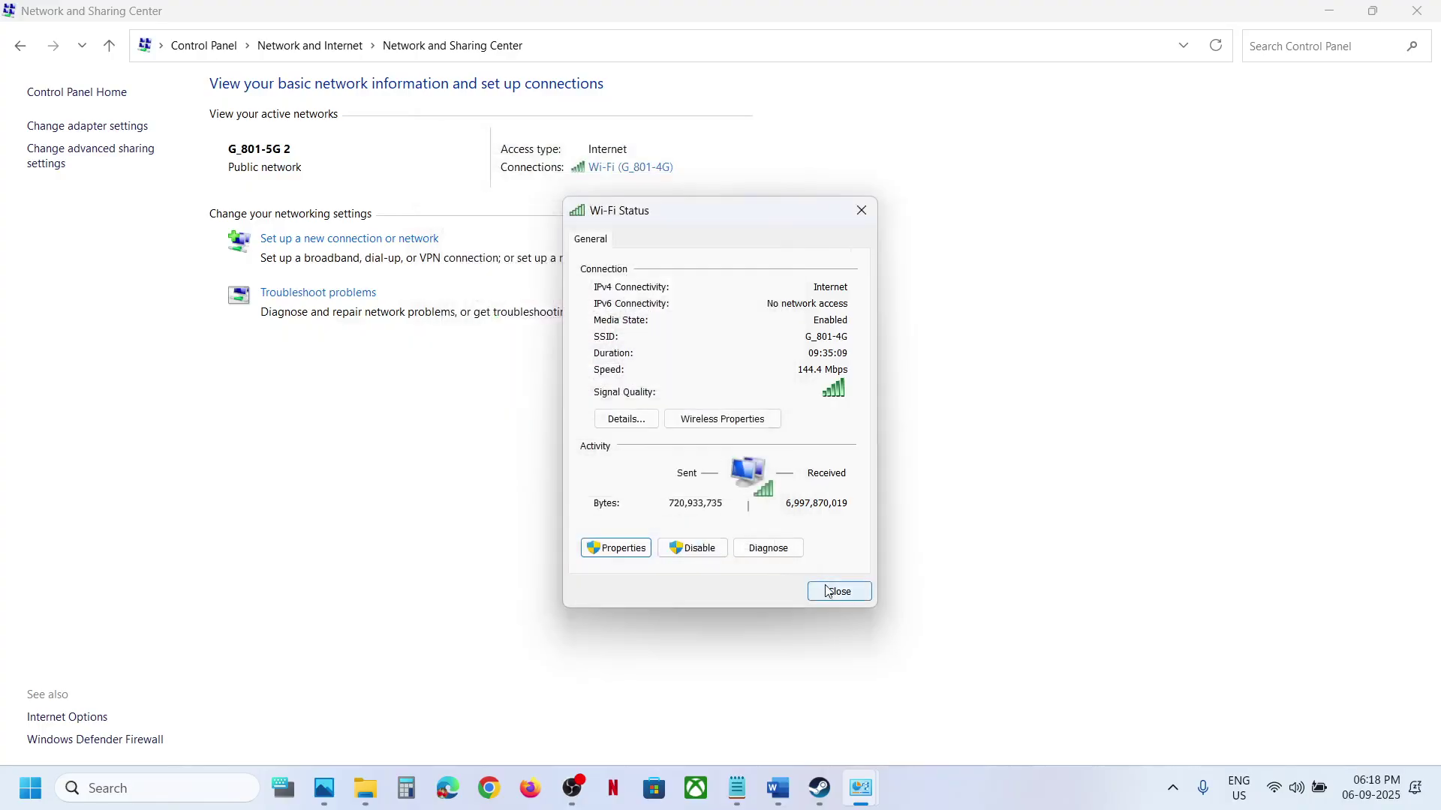
pyautogui.click(821, 788)
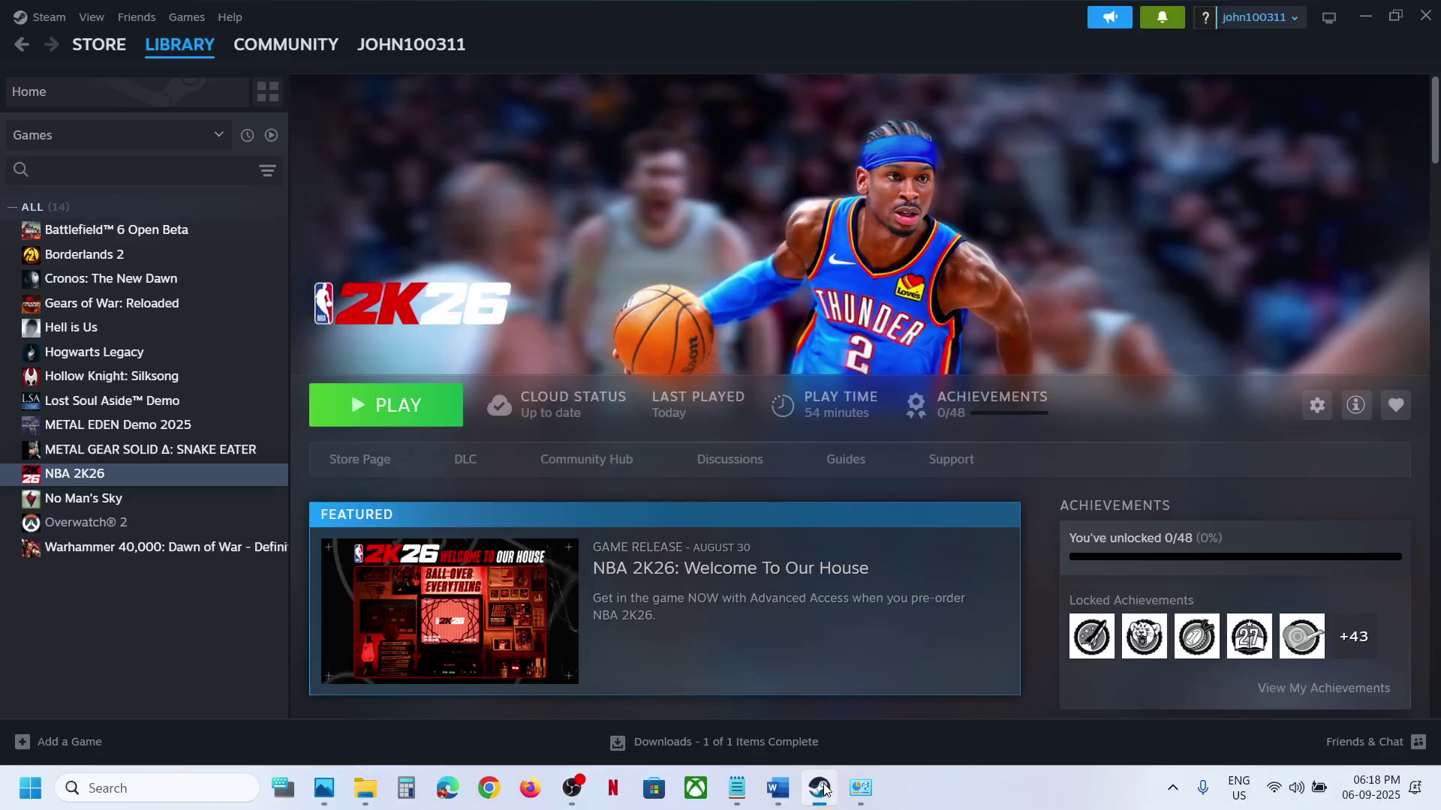
pyautogui.click(823, 788)
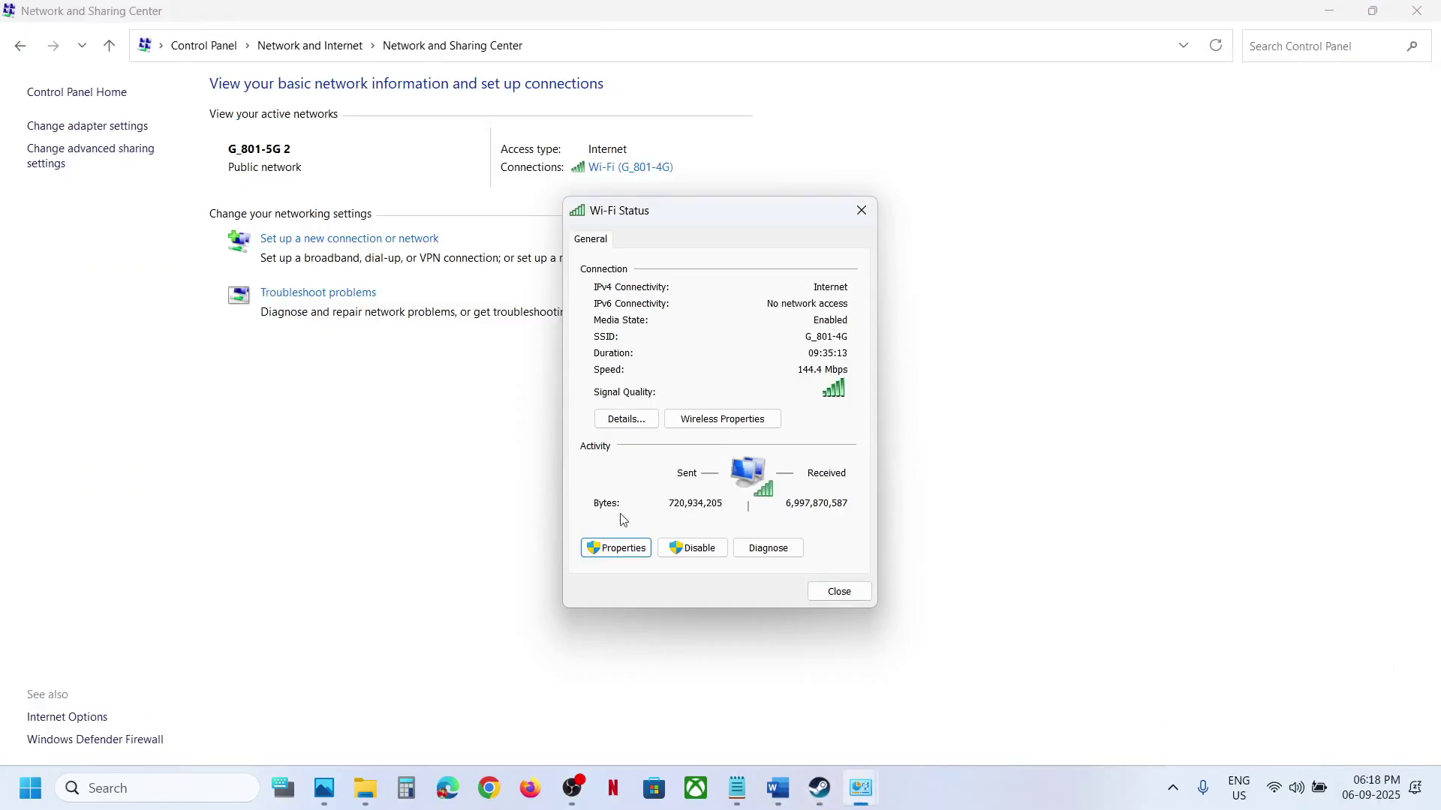
# Re-enable Internet Protocol Version 6 (TCP/IPv6) for the Wi-Fi connection and close the network windows.
pyautogui.click(616, 548)
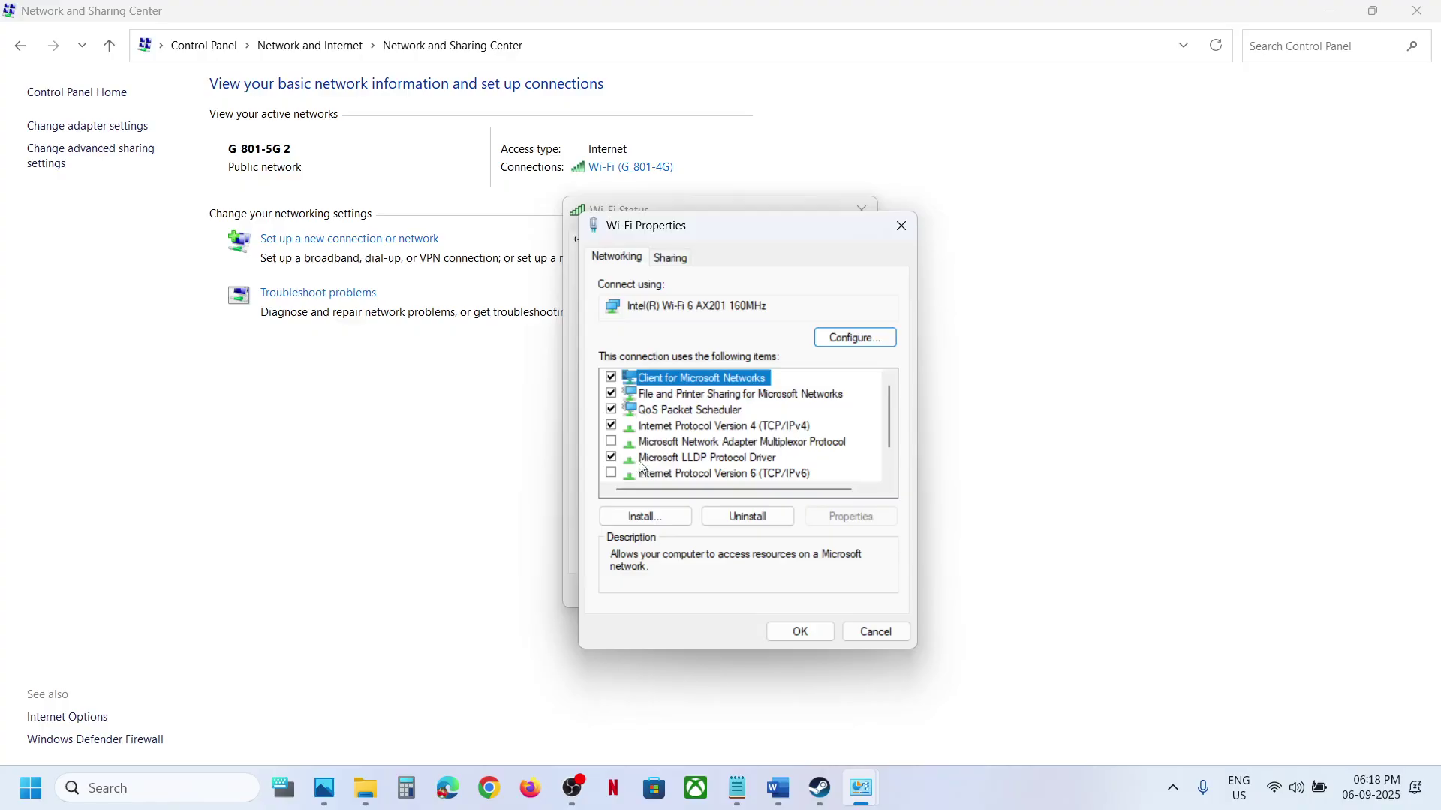
pyautogui.click(610, 474)
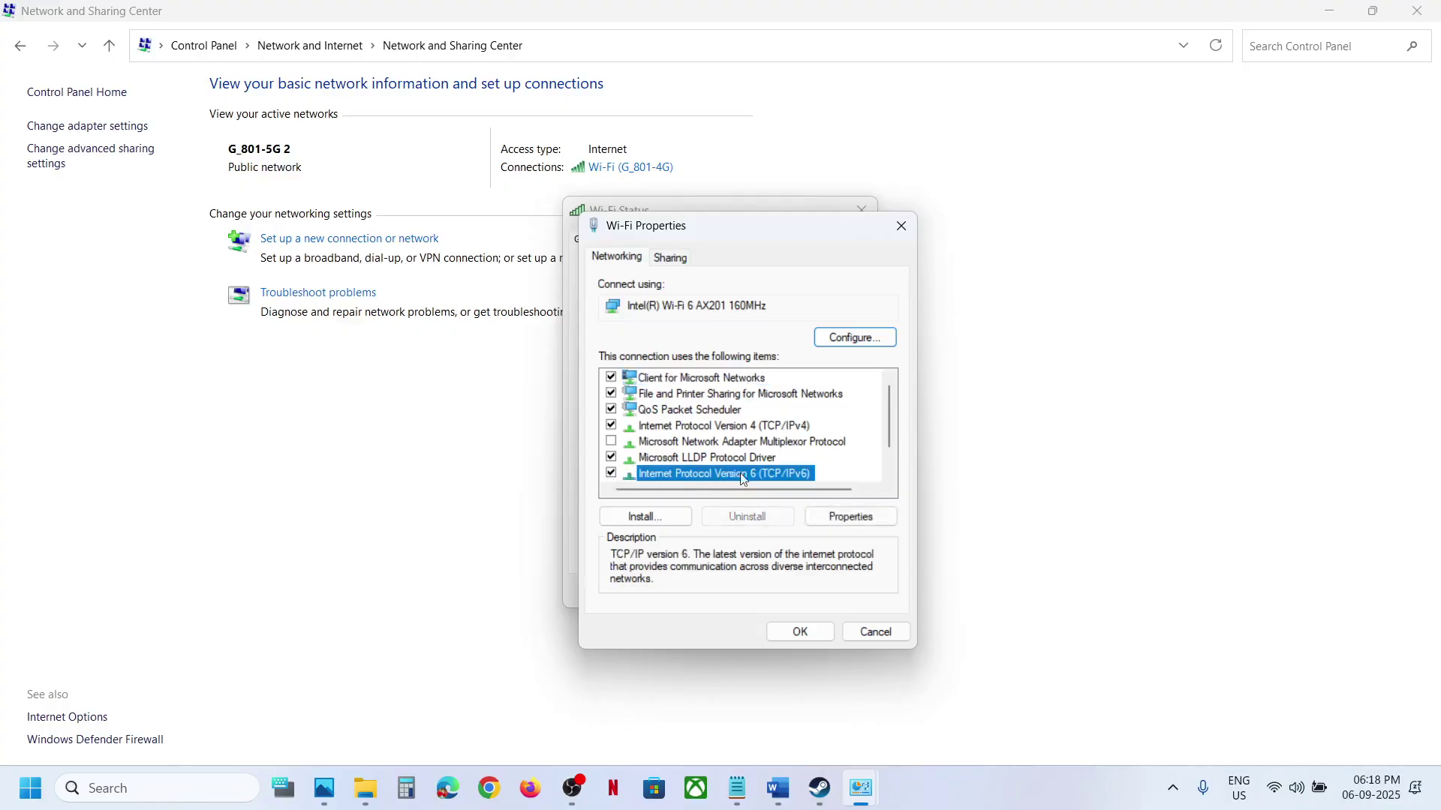
pyautogui.click(800, 632)
pyautogui.click(835, 592)
pyautogui.click(1417, 10)
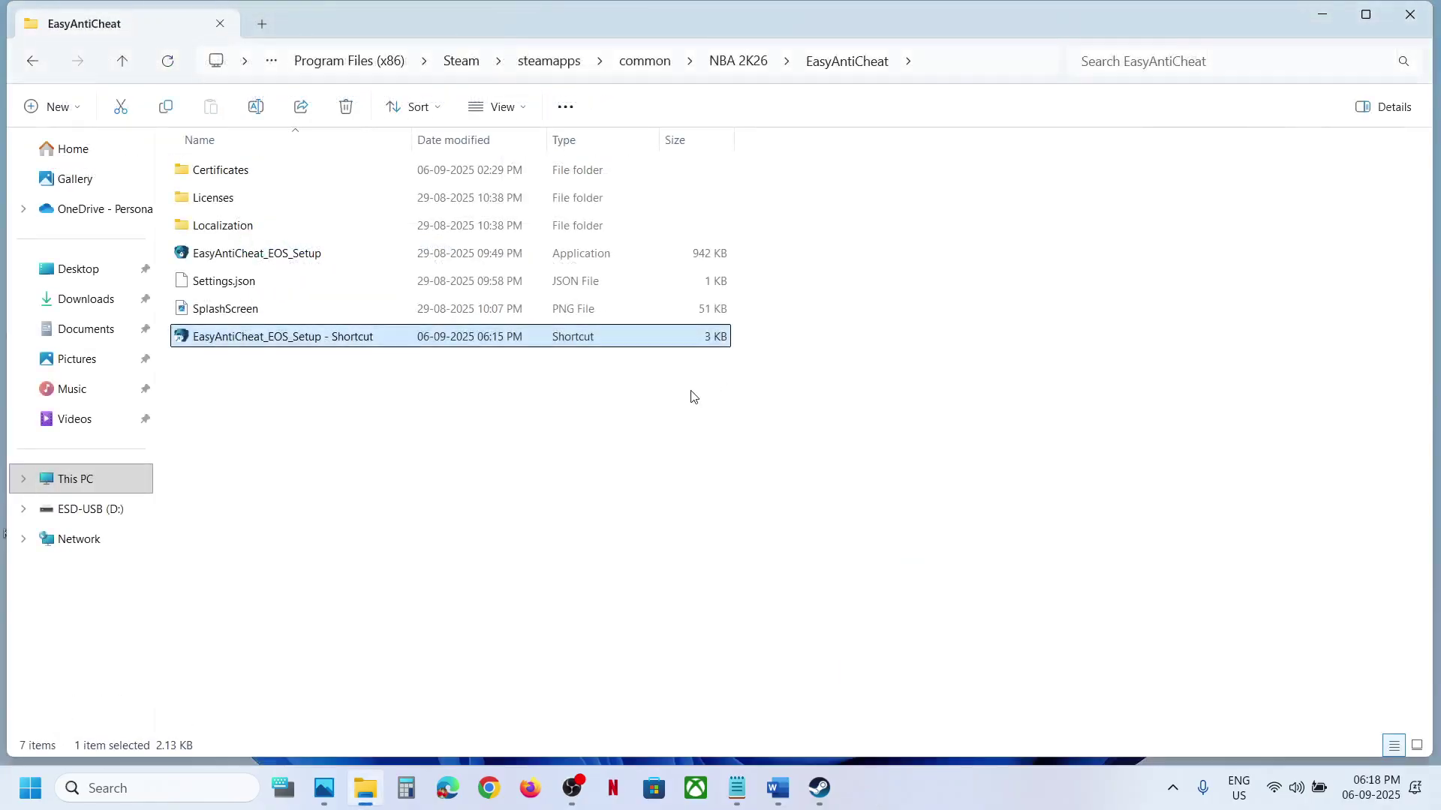
# Look at NBA 2K26 in Steam, return to Word and highlight the Step 8 instruction on switching to a different network.
pyautogui.click(819, 788)
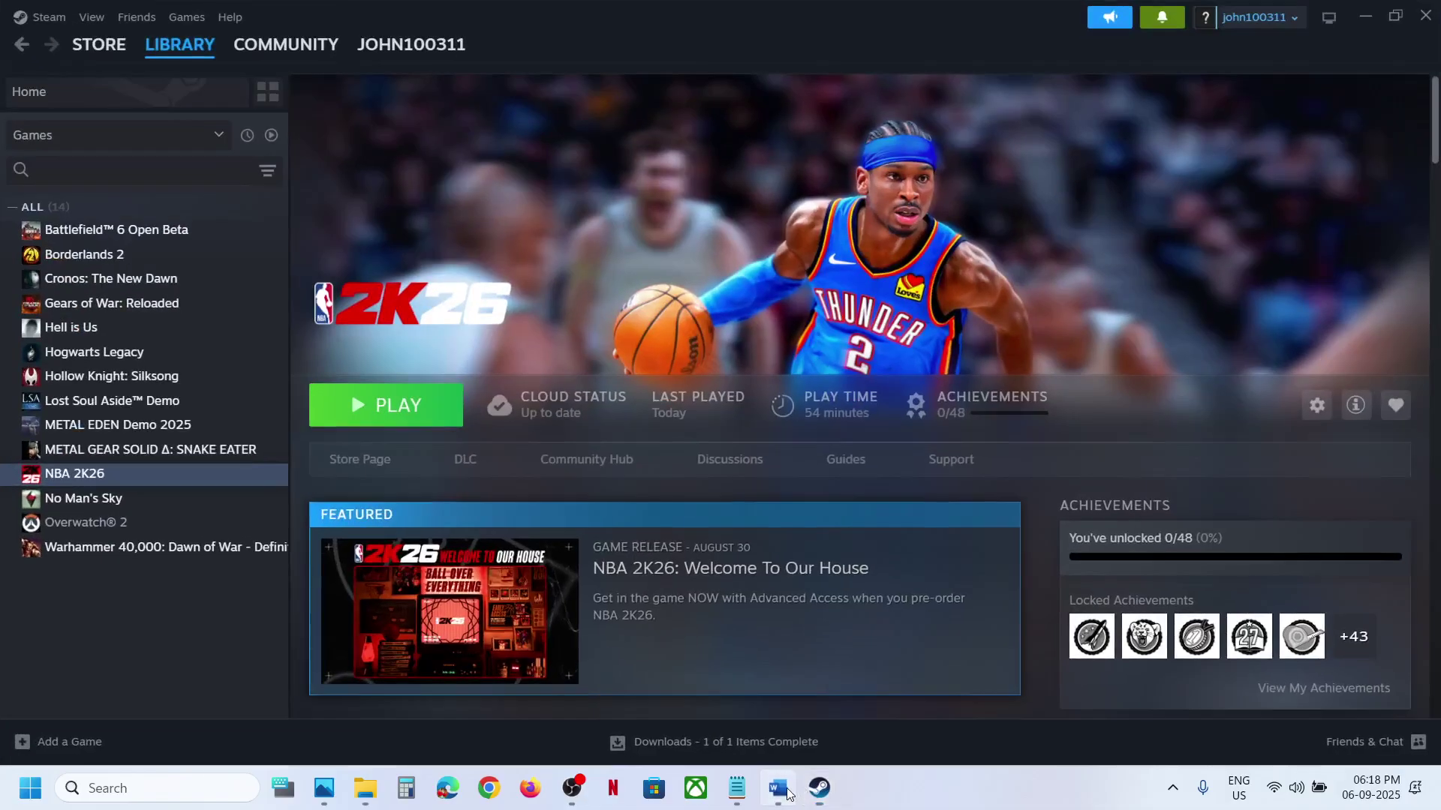
pyautogui.click(786, 792)
pyautogui.scroll(-3, 588, 488)
pyautogui.scroll(1, 382, 575)
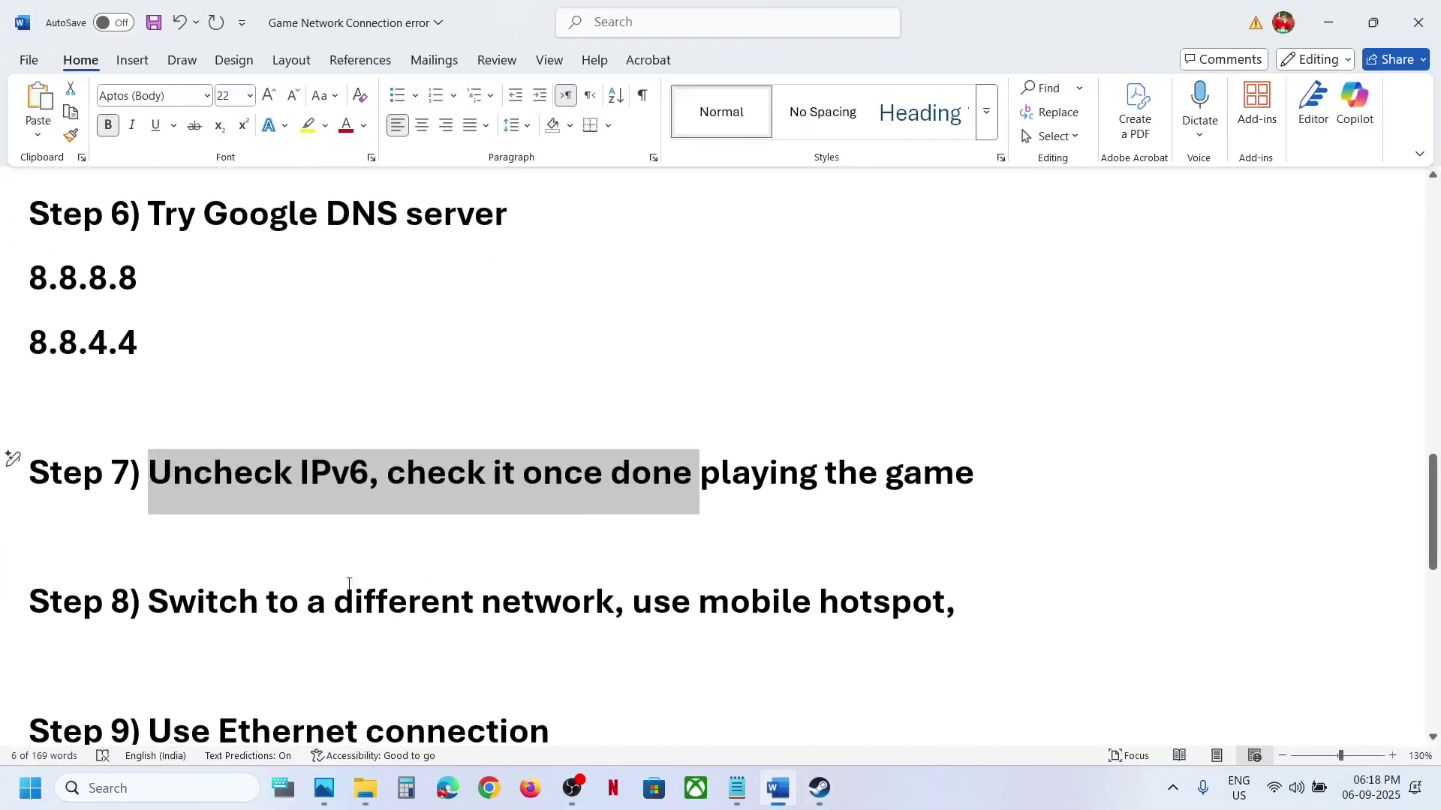
pyautogui.moveTo(275, 593); pyautogui.dragTo(729, 600)
# Display the available Wi-Fi networks and select G_801-5G for connection.
pyautogui.click(1276, 788)
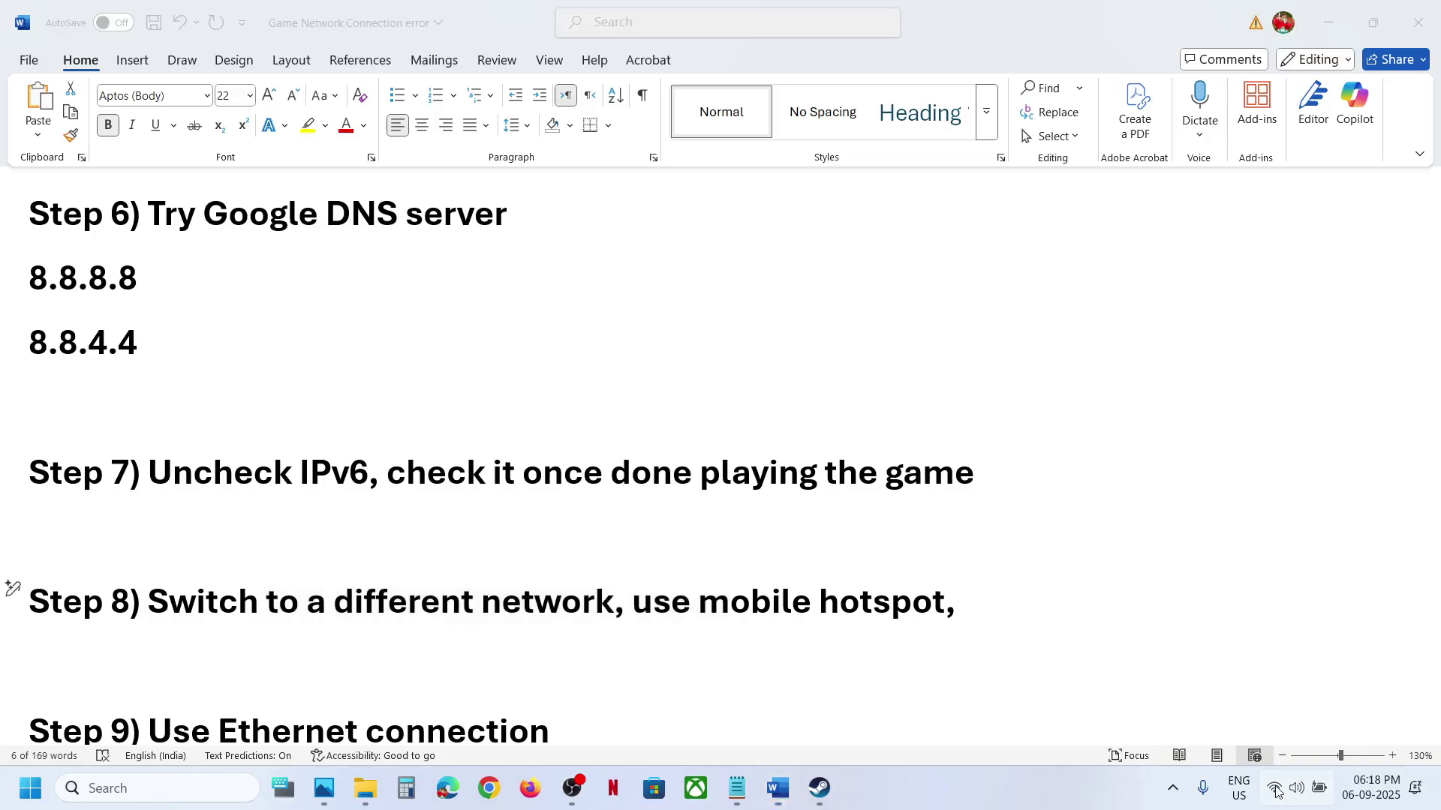
pyautogui.click(1181, 436)
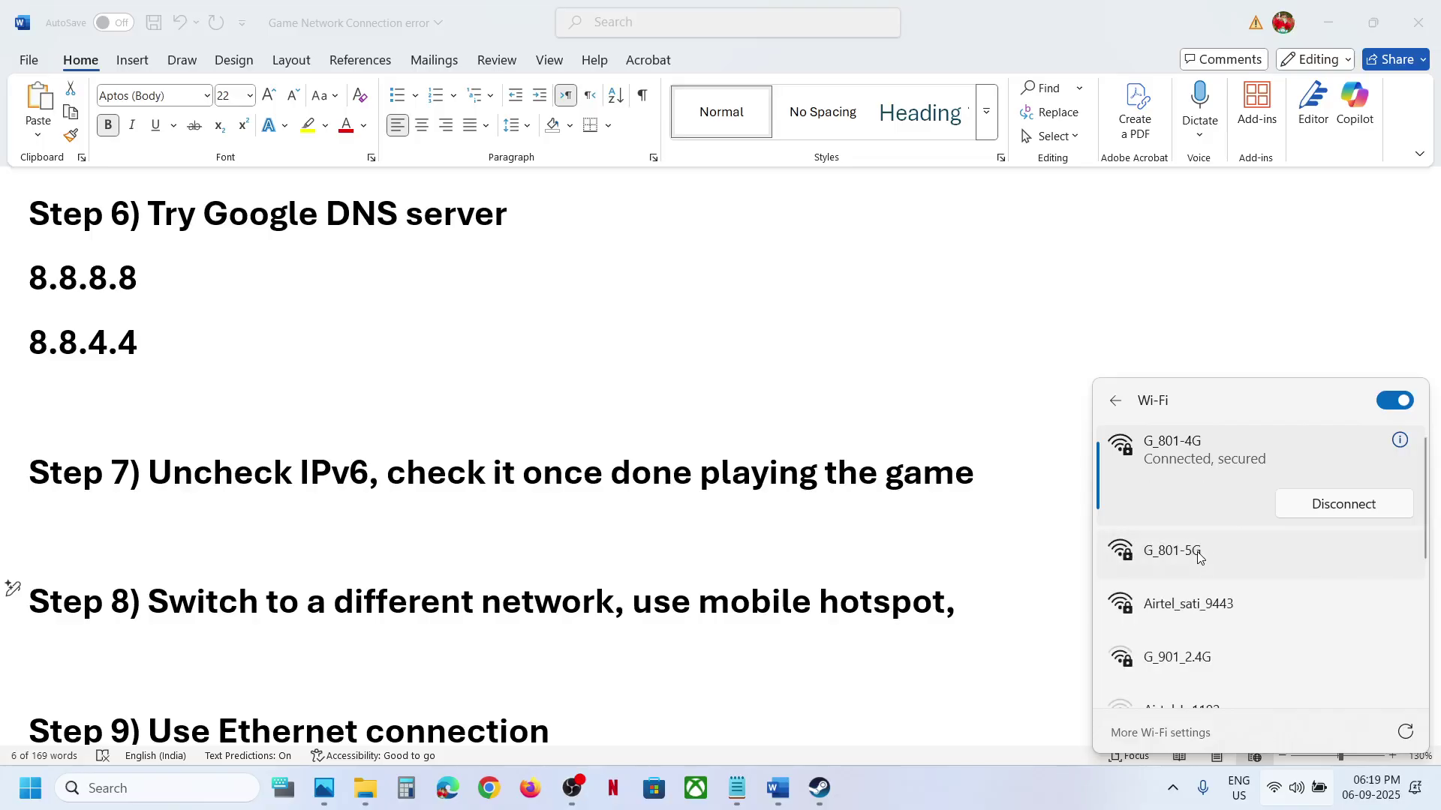
pyautogui.click(1196, 552)
pyautogui.click(1343, 593)
# Dismiss the Wi-Fi network list and highlight "use mobile hotspot" in the Word document's Step 8.
pyautogui.click(803, 617)
pyautogui.click(695, 611)
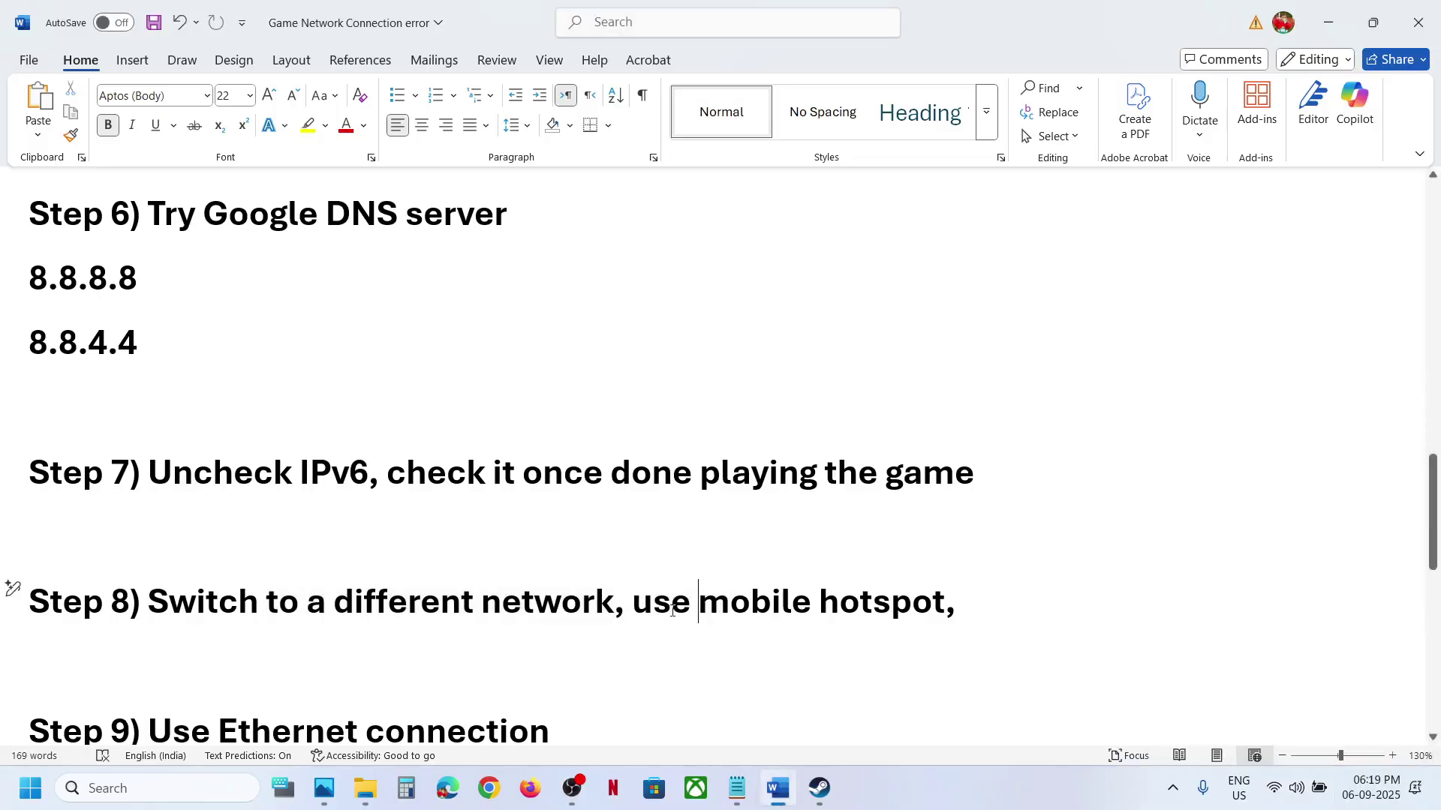
pyautogui.moveTo(647, 606); pyautogui.dragTo(942, 608)
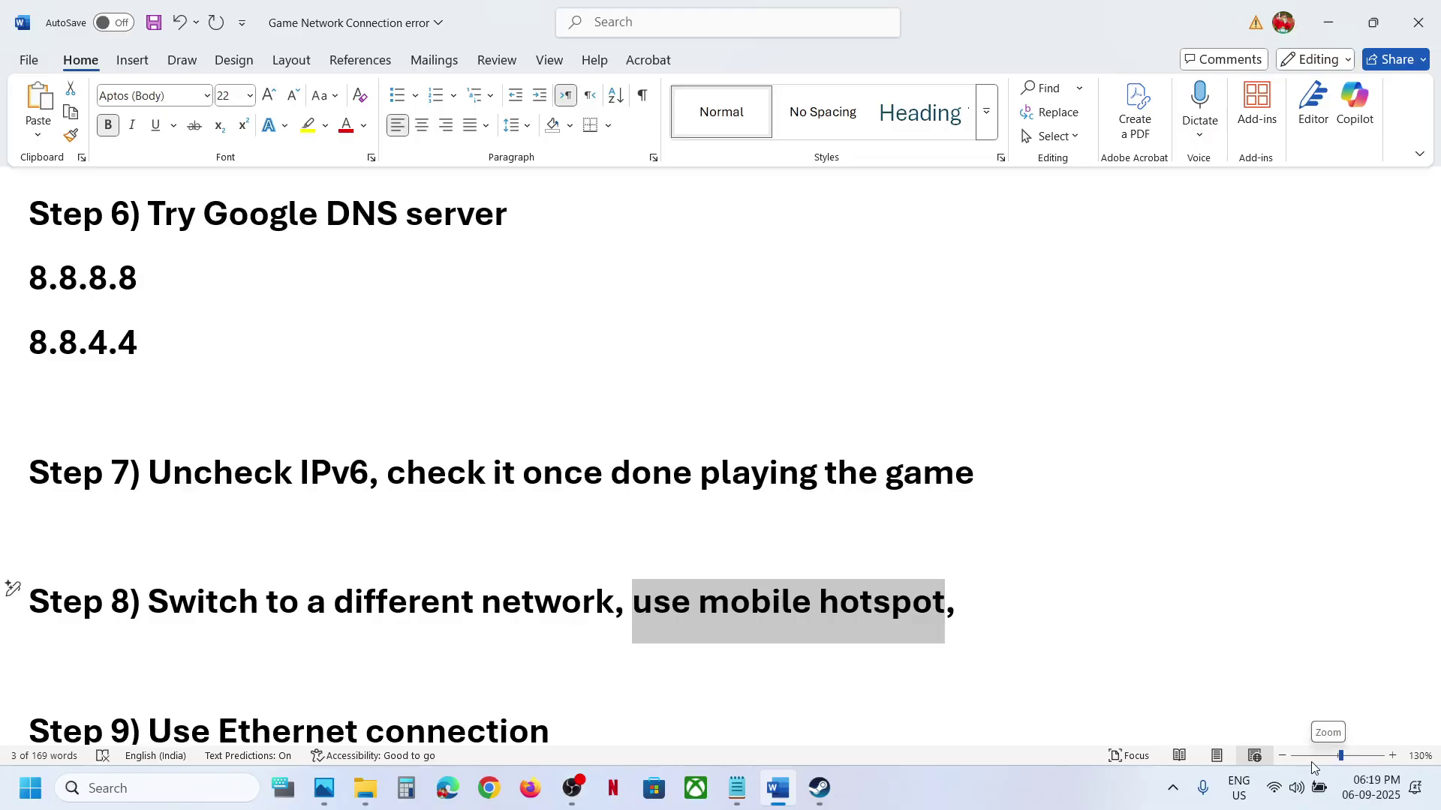
# Show the available Wi-Fi networks once more, then dismiss the list and return to the Word document.
pyautogui.click(1297, 788)
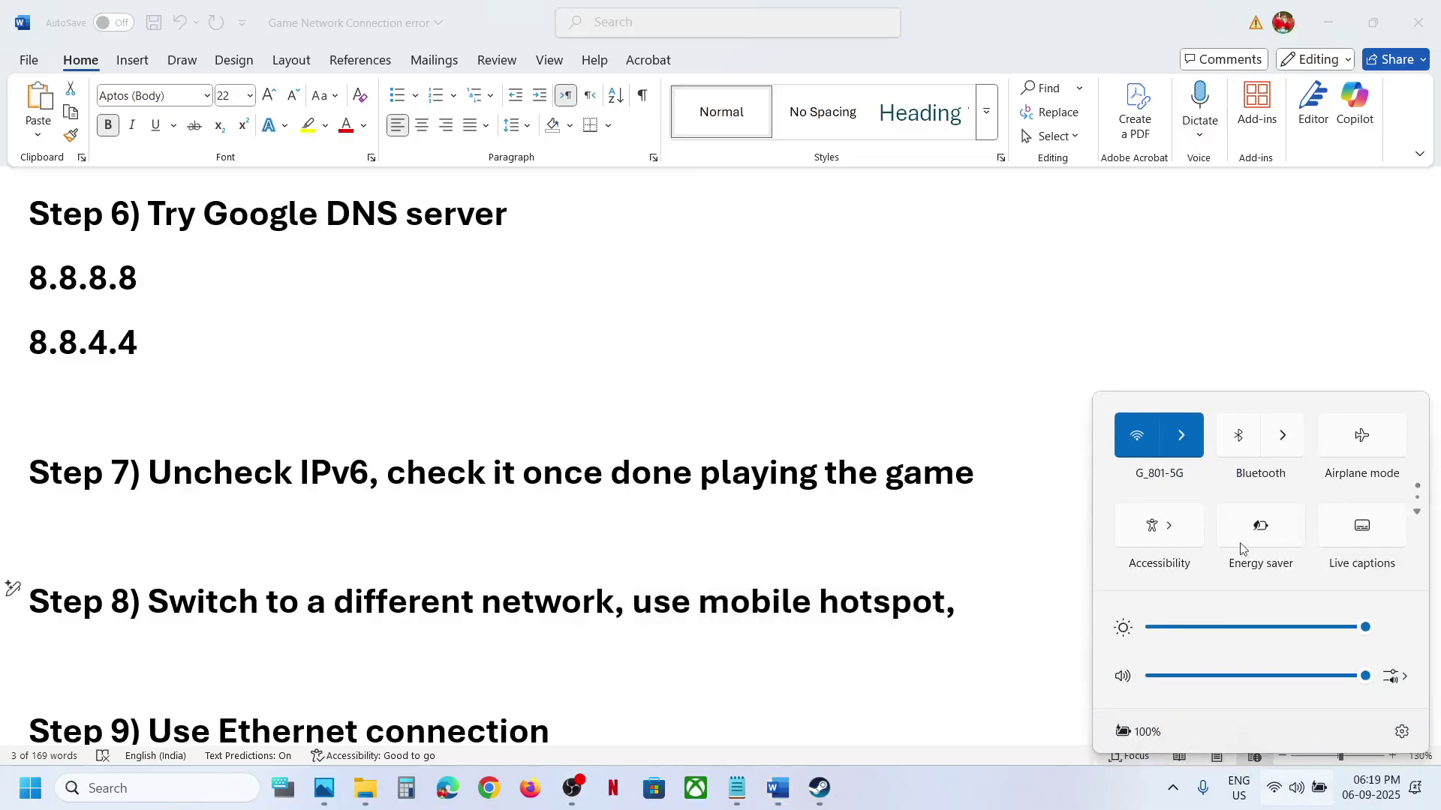
pyautogui.click(1183, 439)
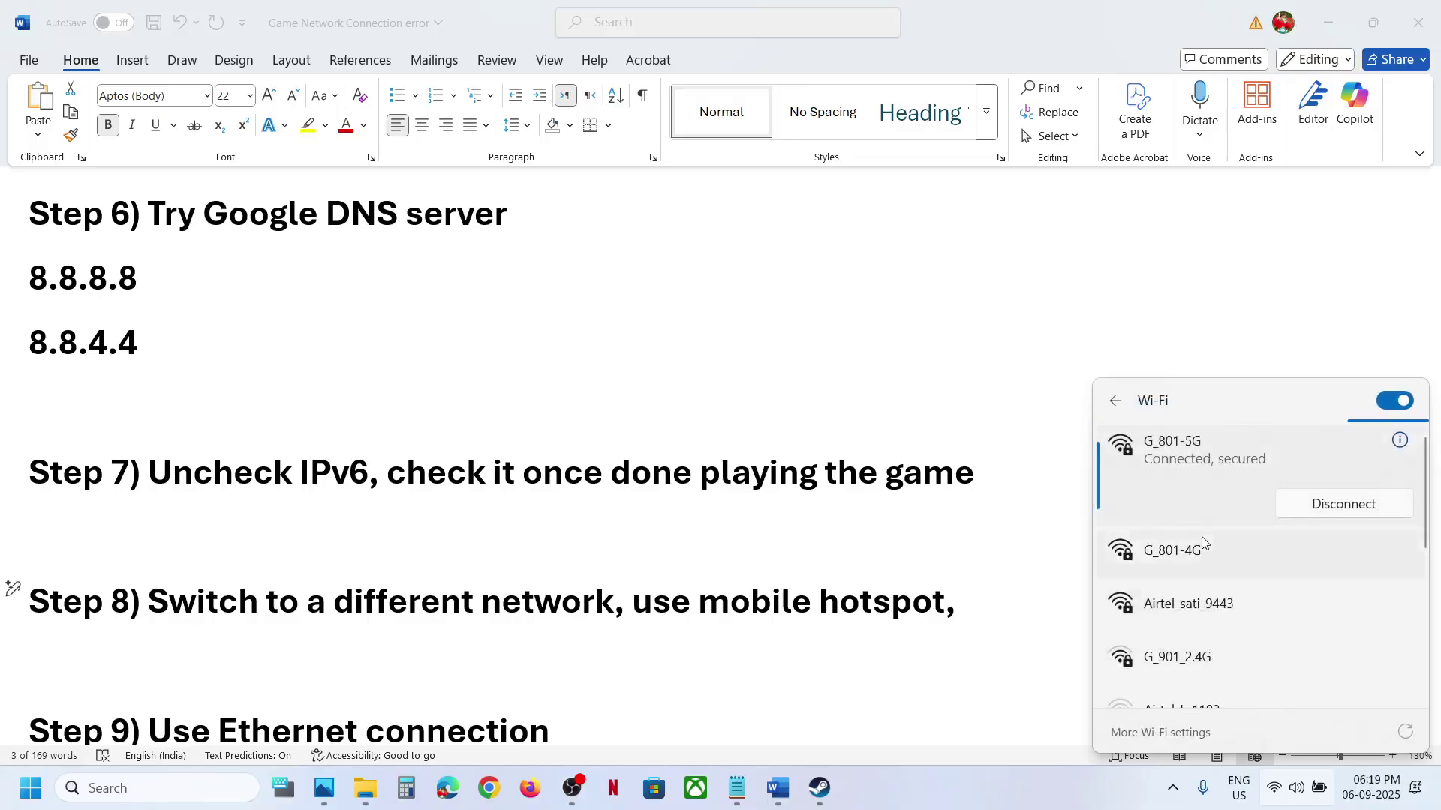
pyautogui.click(832, 595)
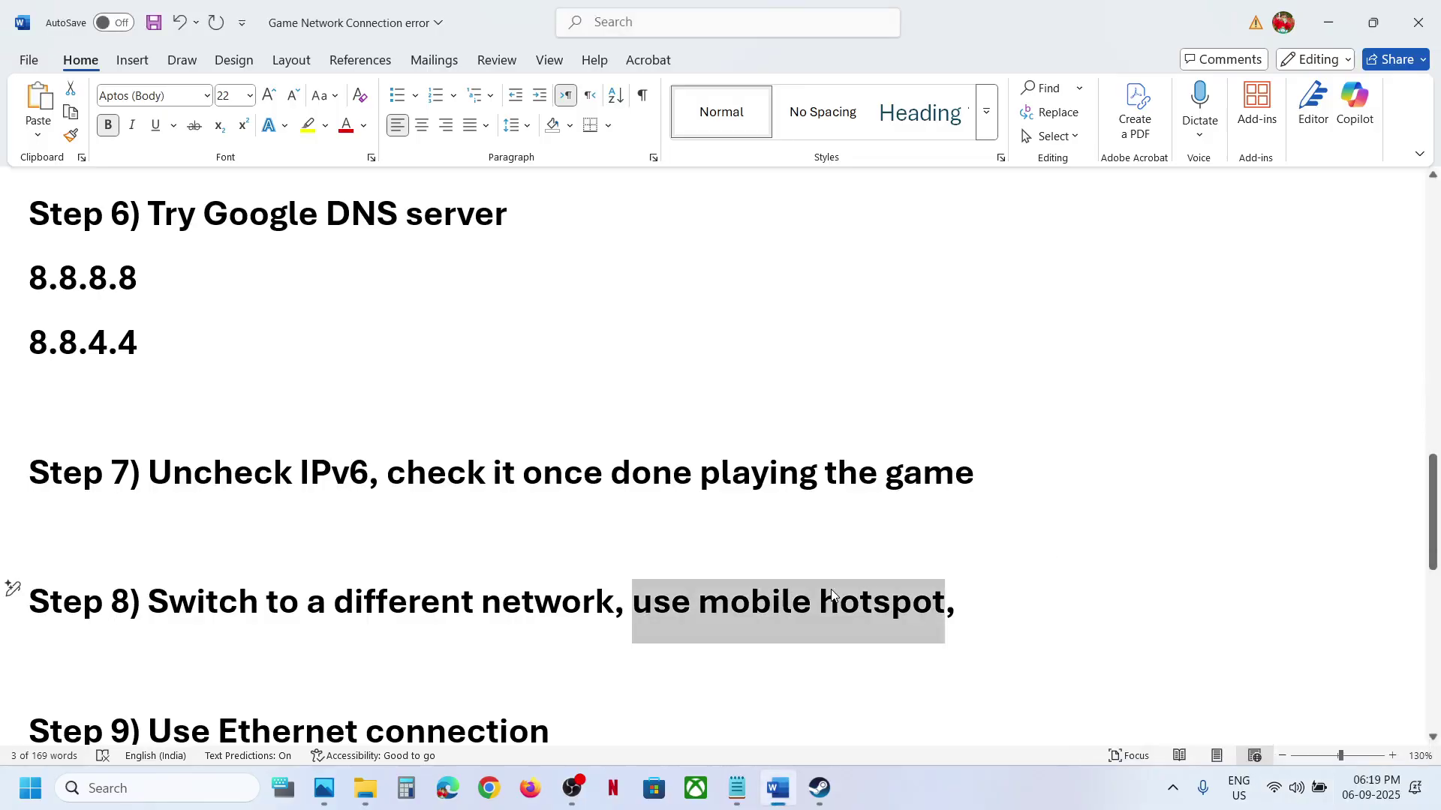
# Highlight the Step 9 Ethernet instruction, then successive parts of the Step 10 power cycle instructions in the Word document.
pyautogui.scroll(-2, 437, 582)
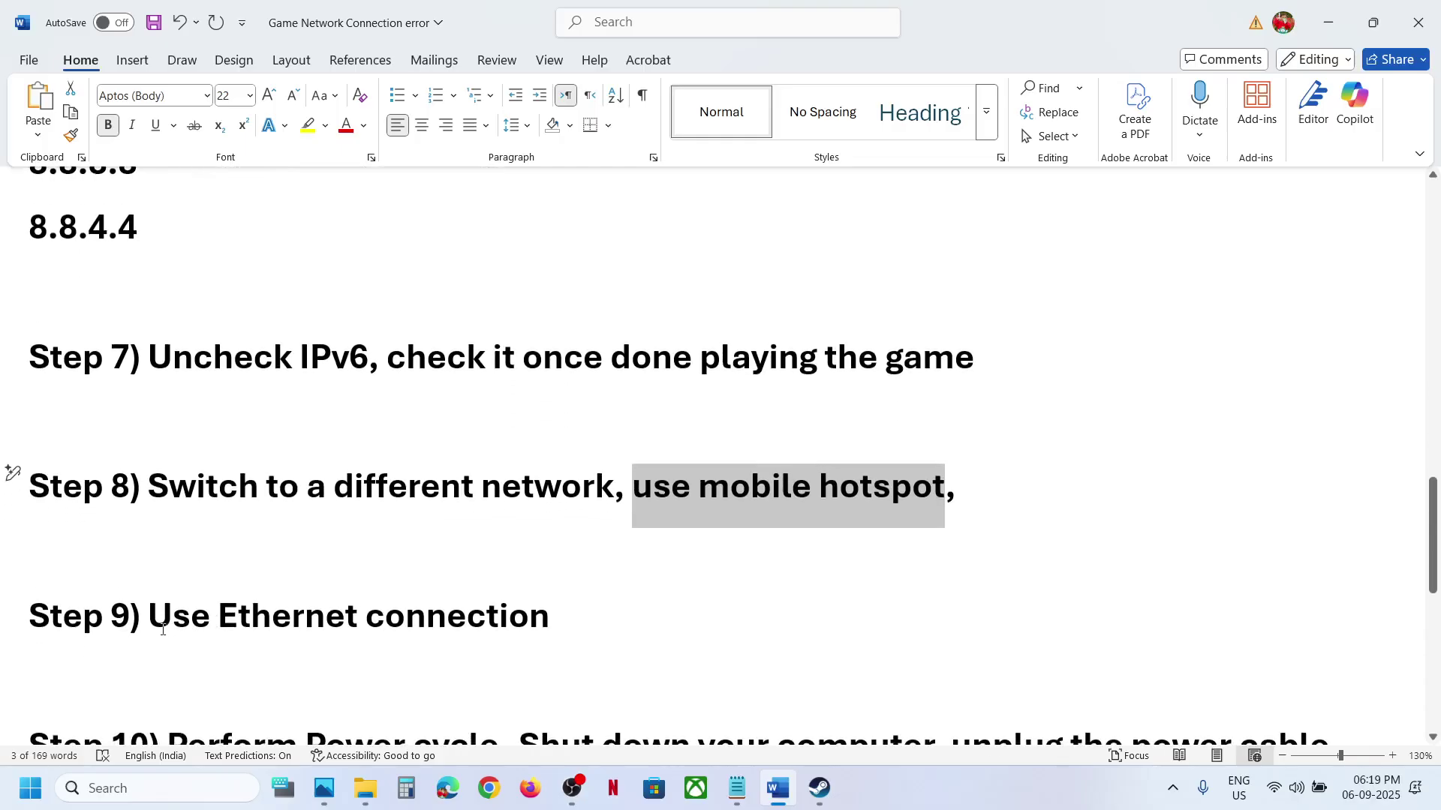
pyautogui.moveTo(164, 625); pyautogui.dragTo(536, 625)
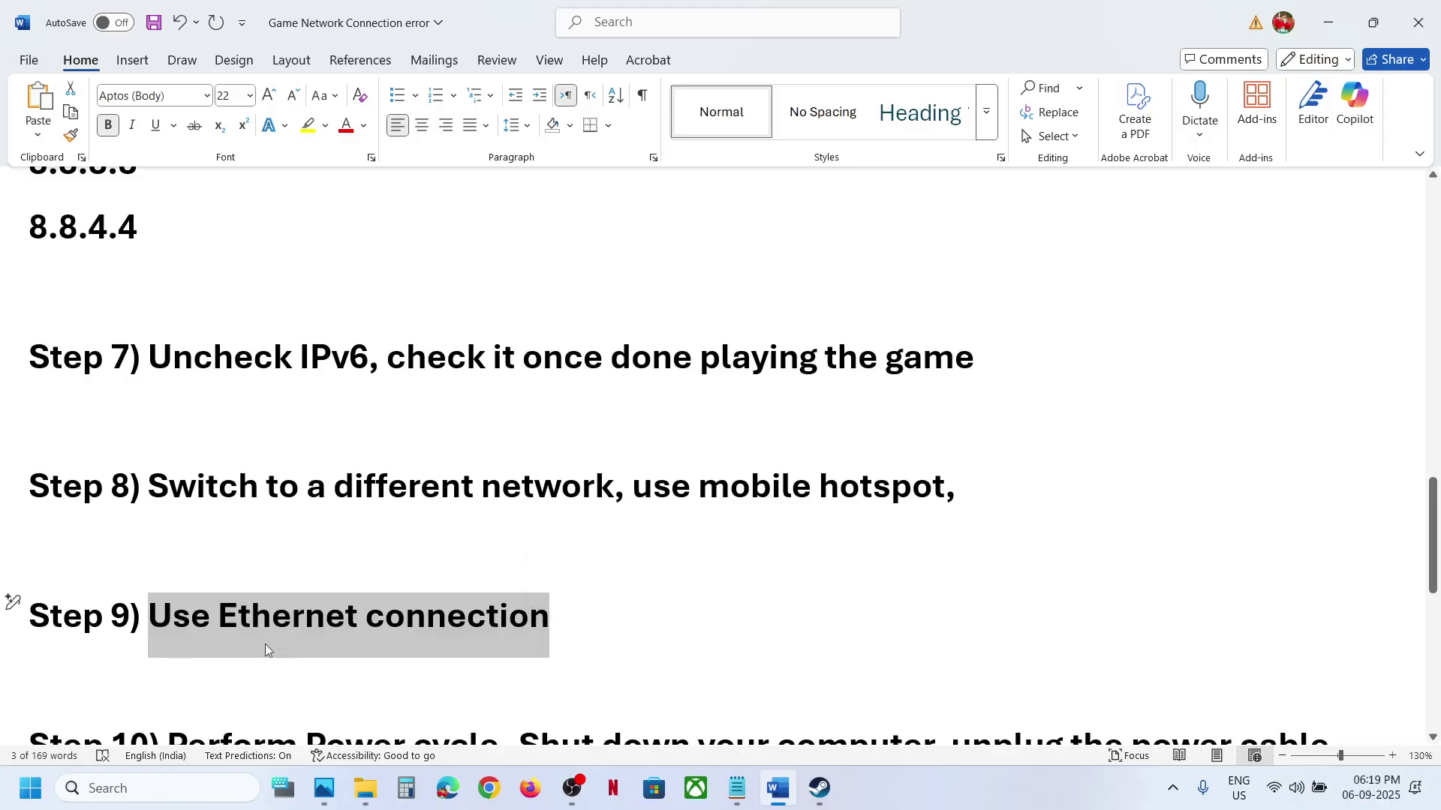
pyautogui.scroll(-3, 416, 626)
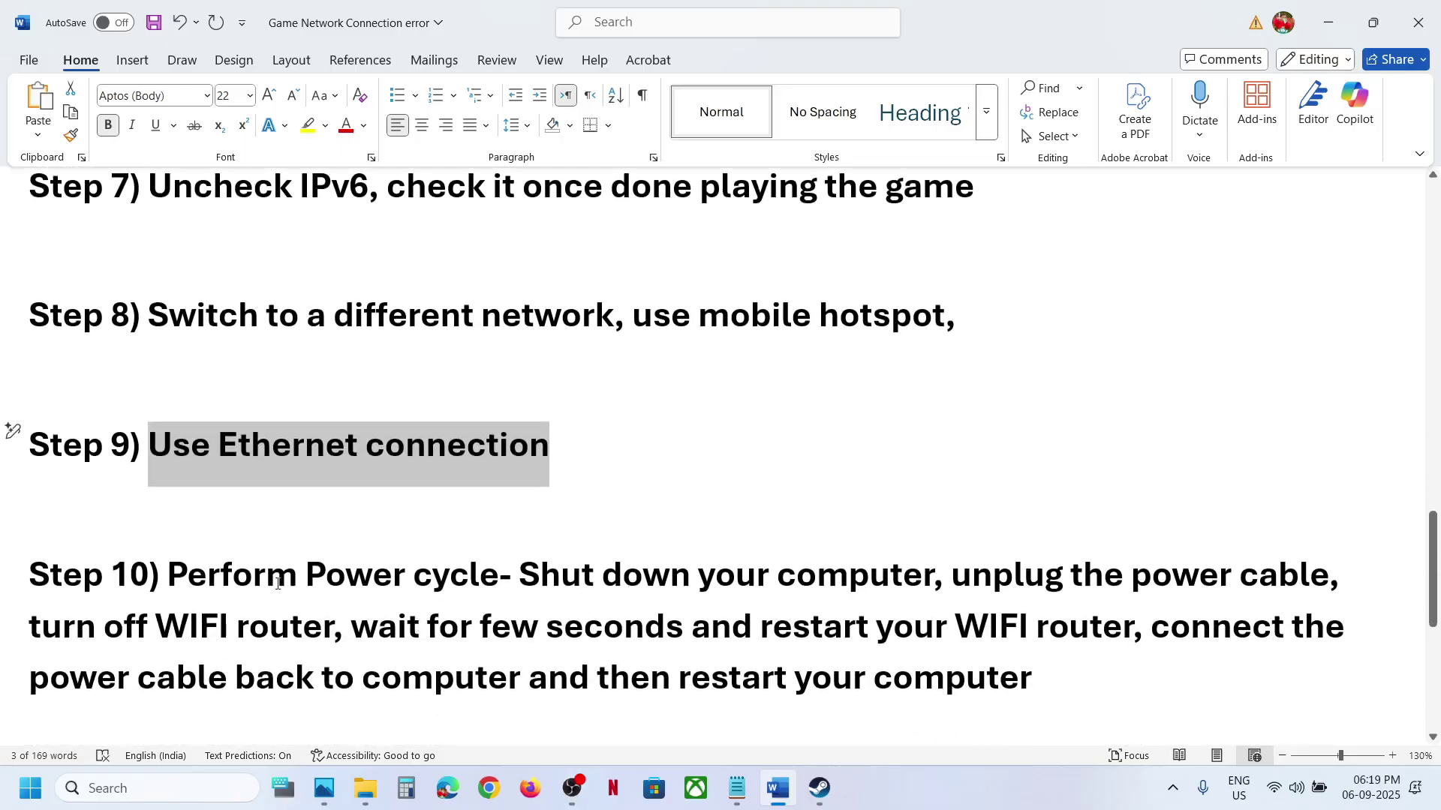
pyautogui.moveTo(195, 576); pyautogui.dragTo(432, 578)
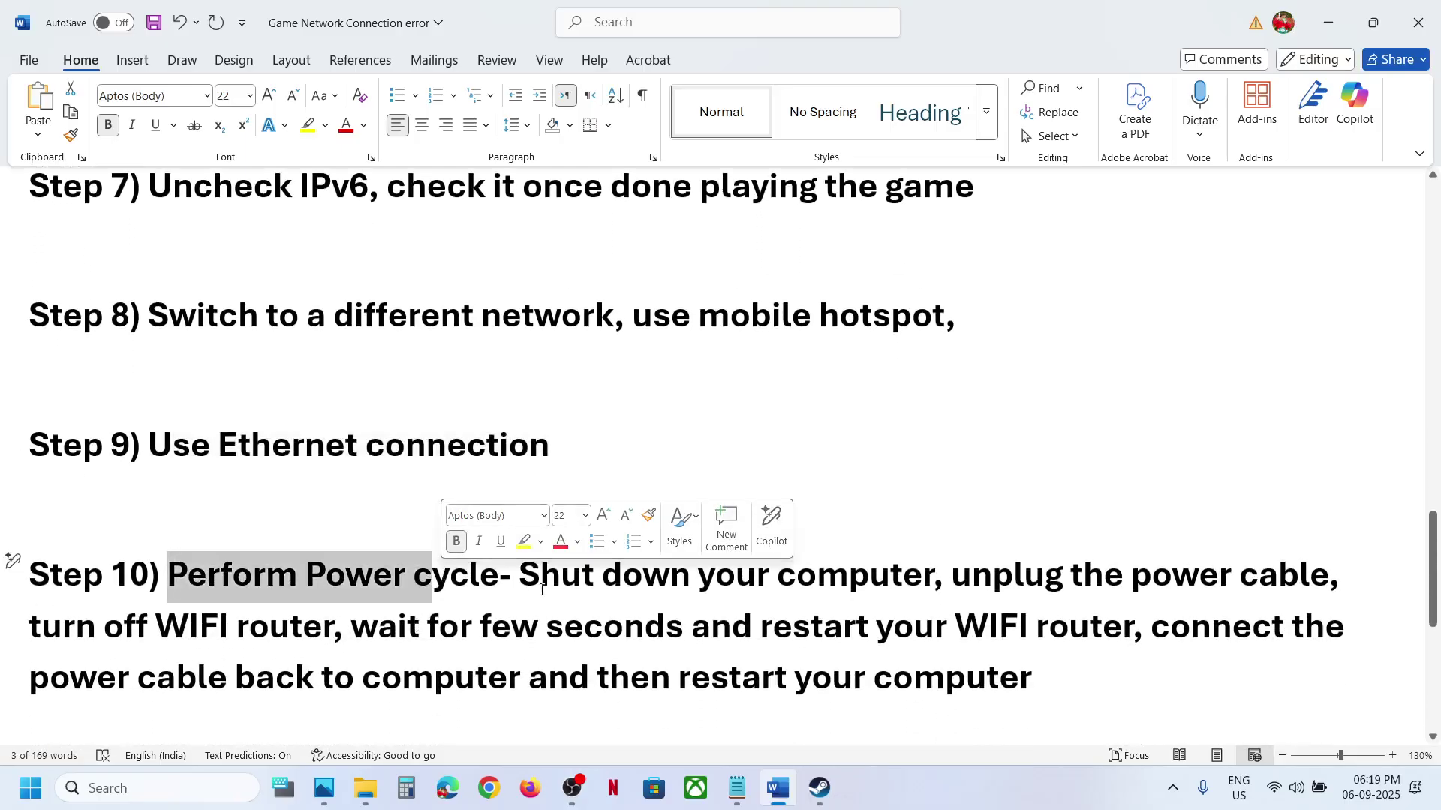
pyautogui.moveTo(519, 578); pyautogui.dragTo(1328, 589)
pyautogui.click(985, 598)
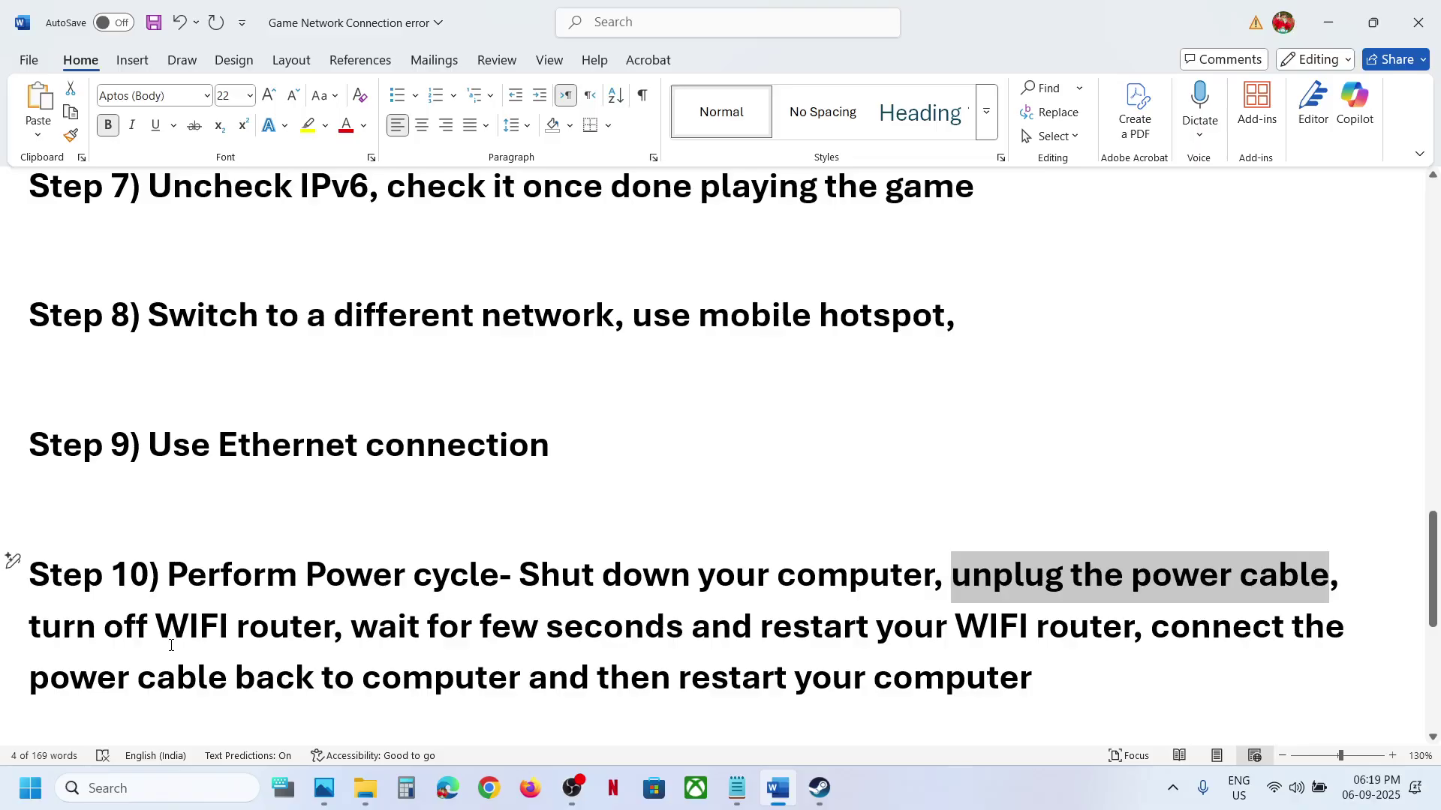
pyautogui.moveTo(46, 626); pyautogui.dragTo(1028, 681)
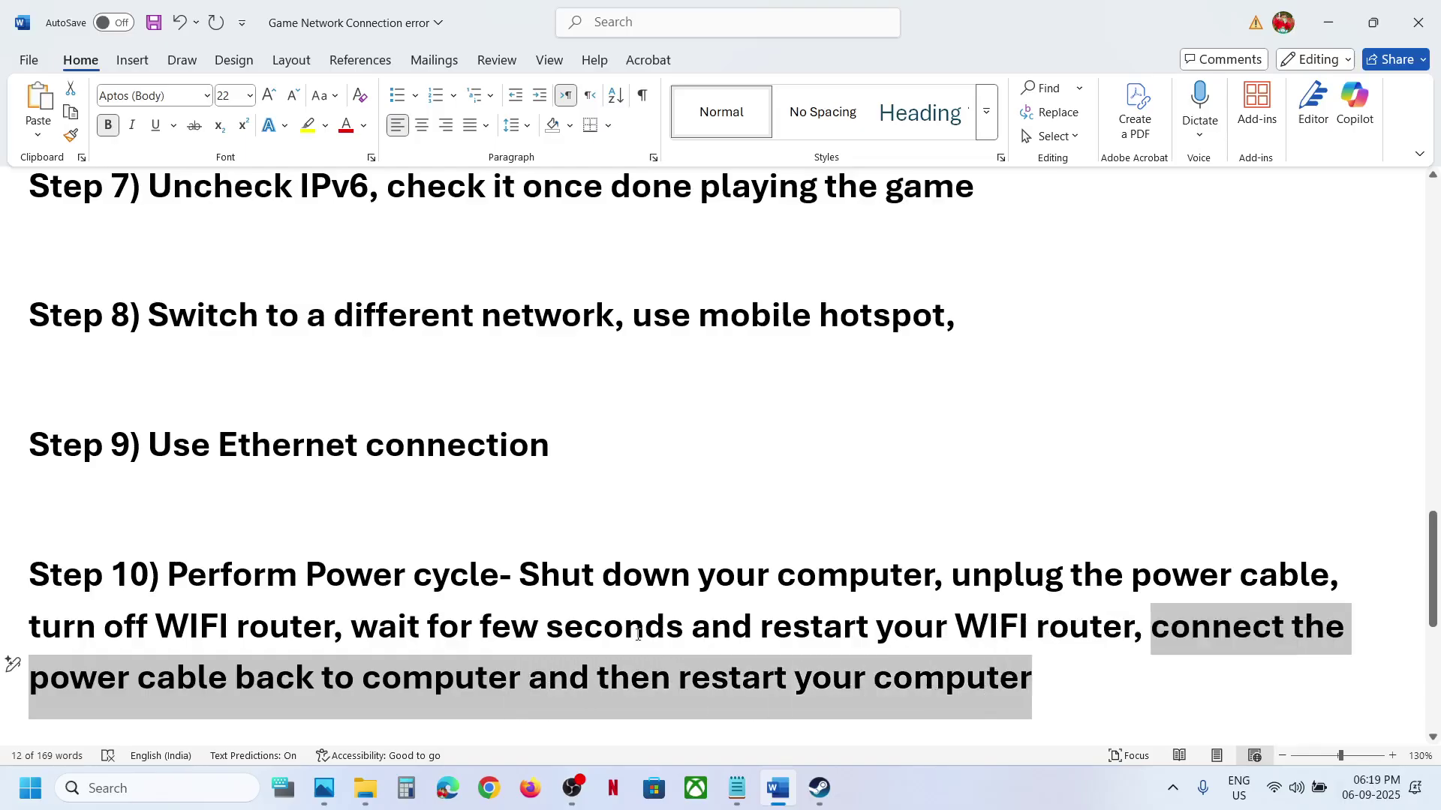
# Highlight "the game as an administrator" in Step 11 of the Word document.
pyautogui.scroll(-3, 638, 634)
pyautogui.click(663, 654)
pyautogui.moveTo(663, 653); pyautogui.dragTo(240, 638)
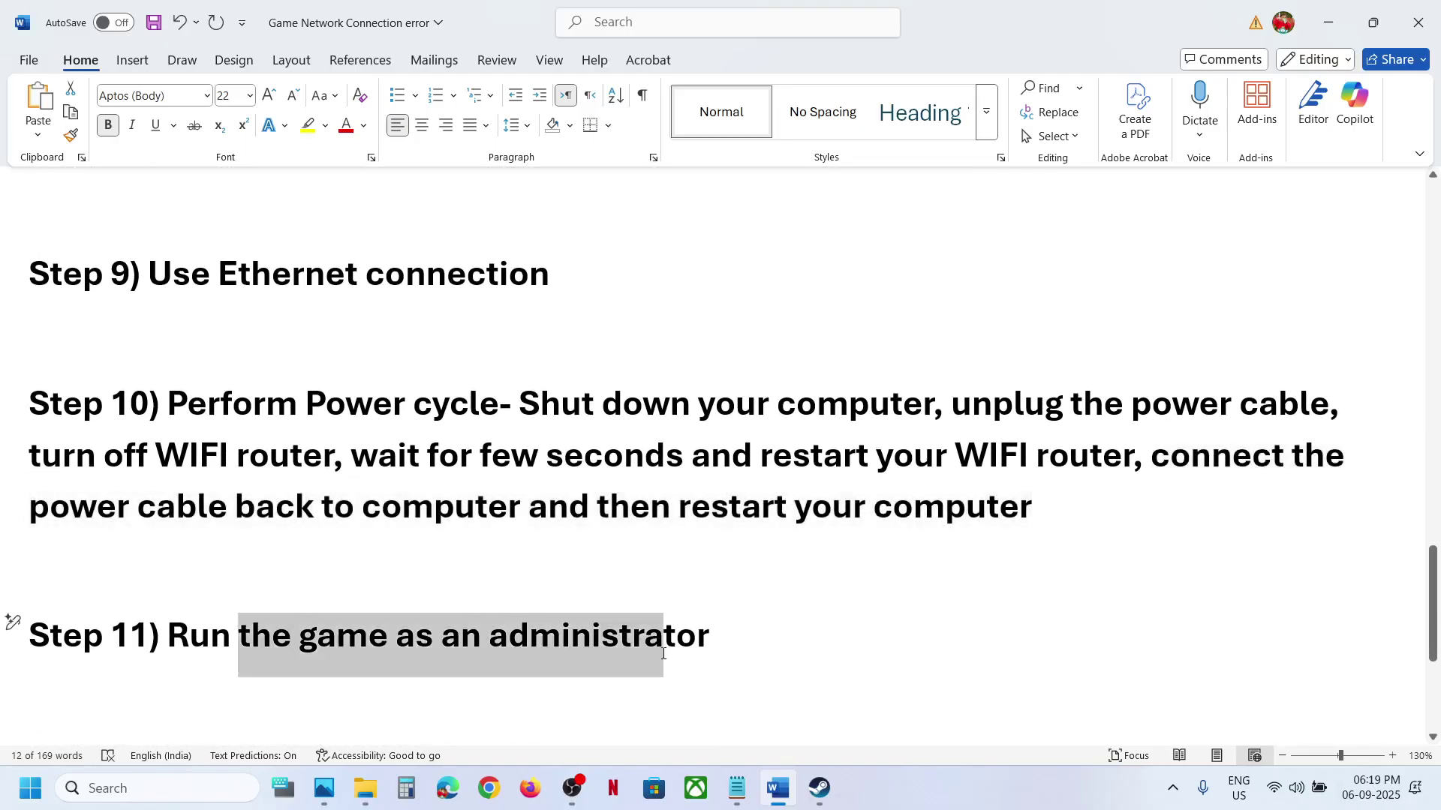
# Switch to Steam and browse the local files of NBA 2K26 to open its installation folder.
pyautogui.click(819, 788)
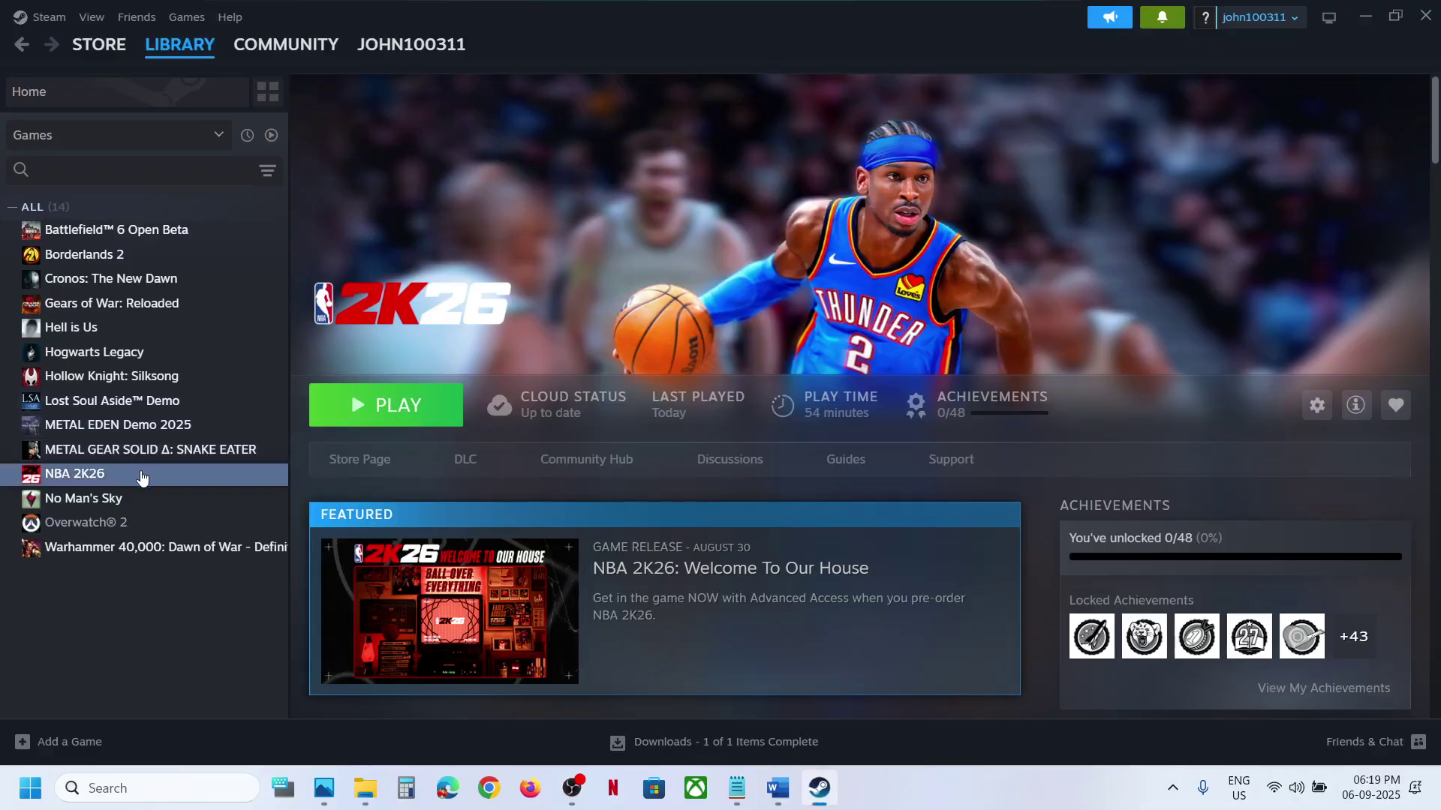
pyautogui.rightClick(142, 476)
pyautogui.moveTo(199, 584)
pyautogui.click(358, 624)
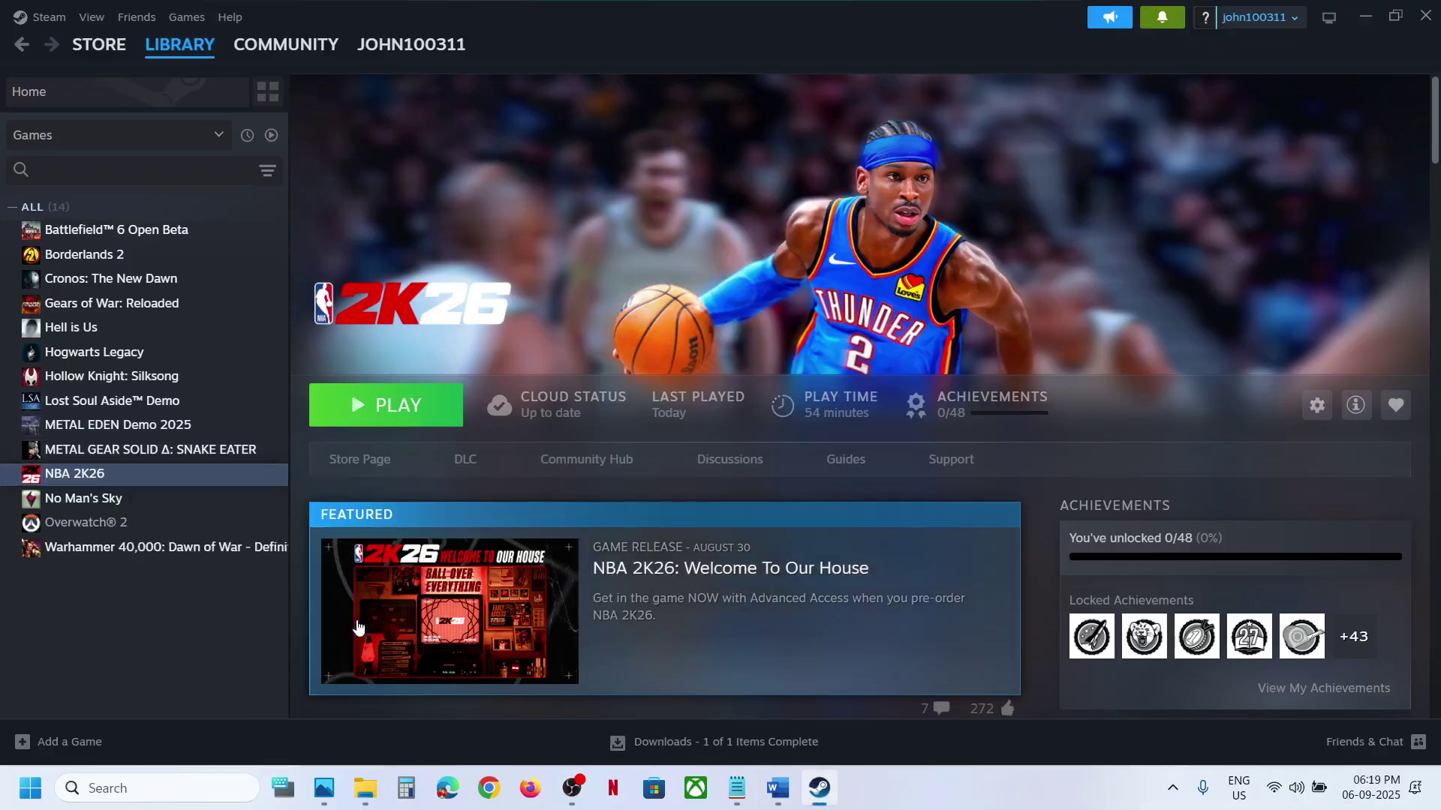
# Find NBA2K26 and start_protected_game in the game folder and display each application's Run as administrator option.
pyautogui.scroll(-20, 373, 373)
pyautogui.scroll(-8, 383, 494)
pyautogui.rightClick(233, 640)
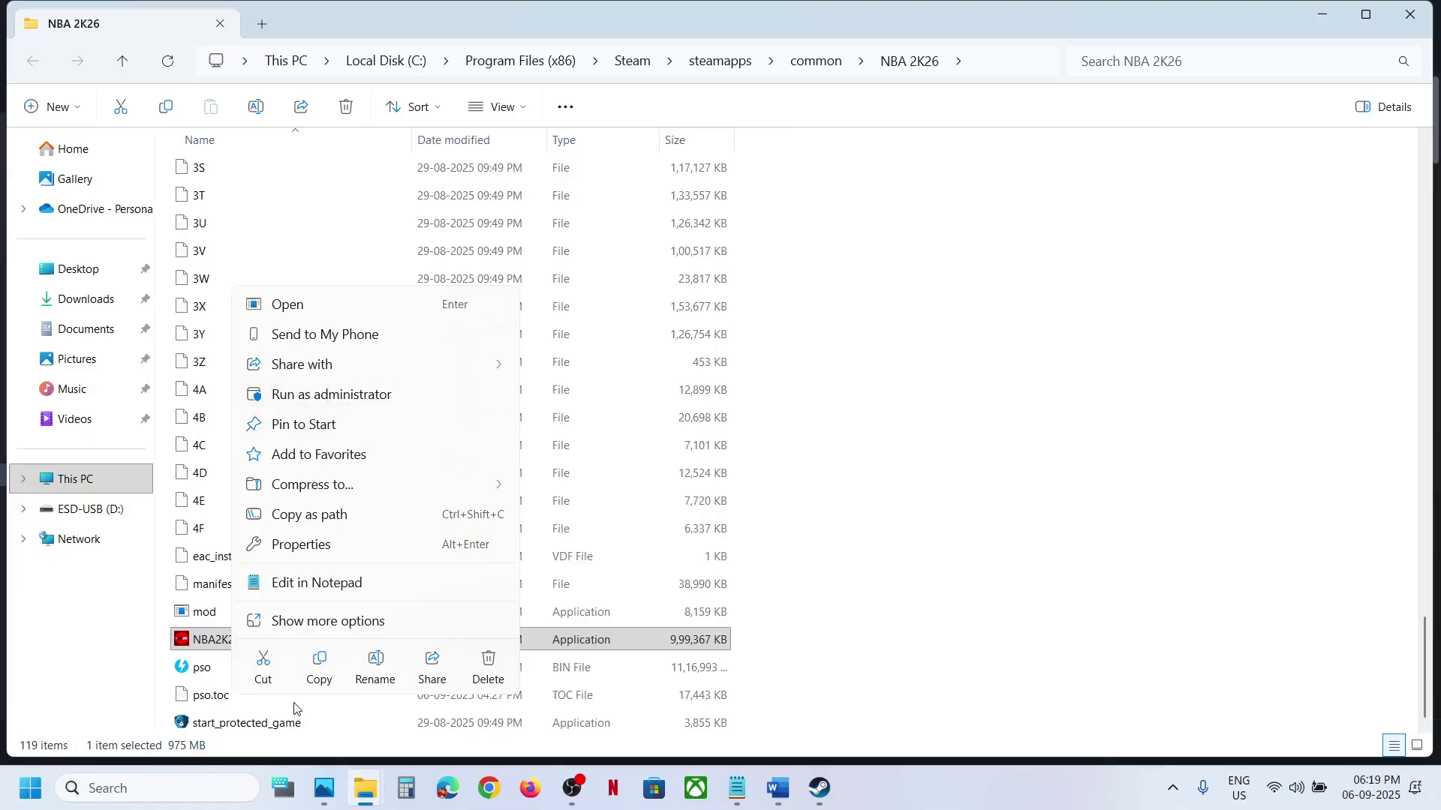
pyautogui.click(282, 724)
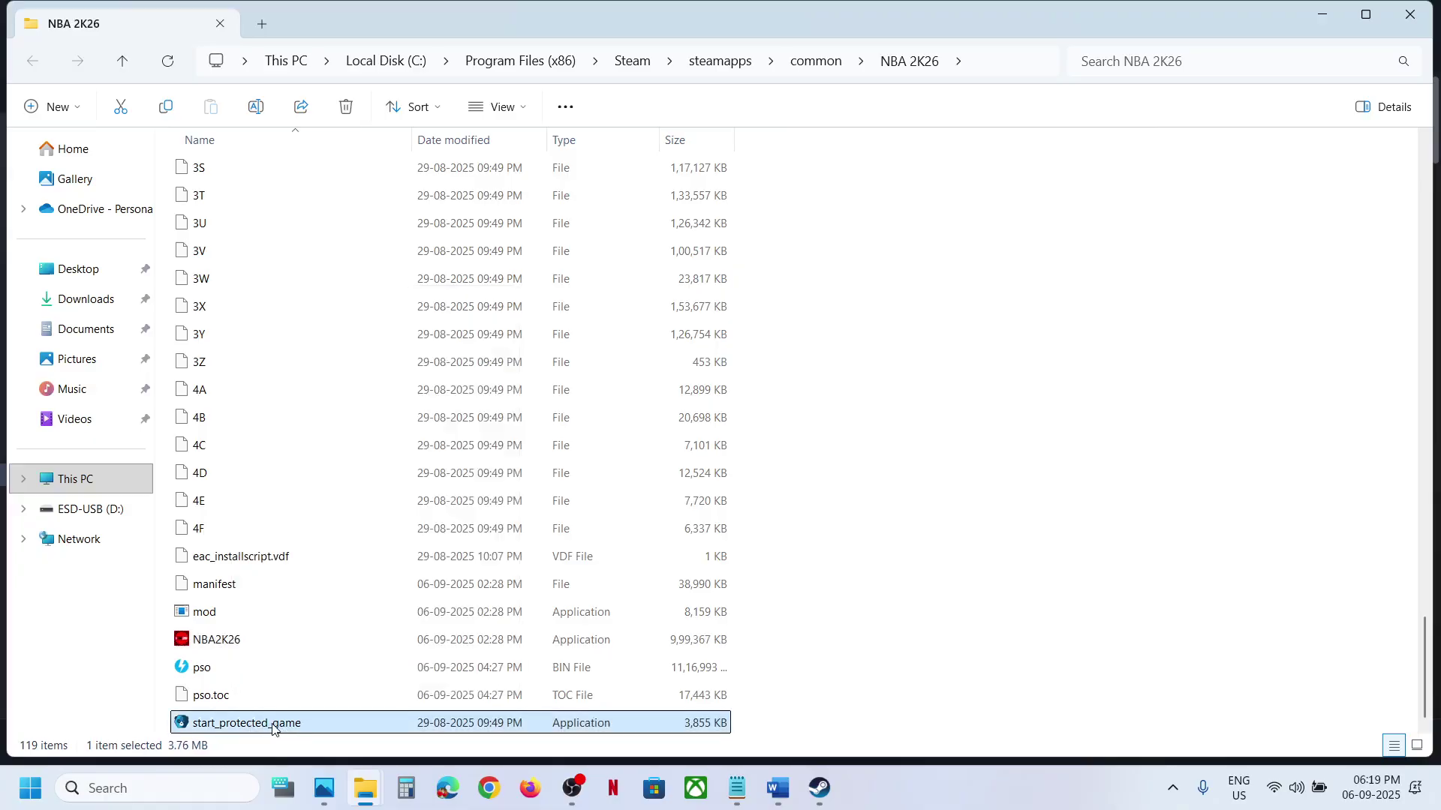
pyautogui.rightClick(274, 725)
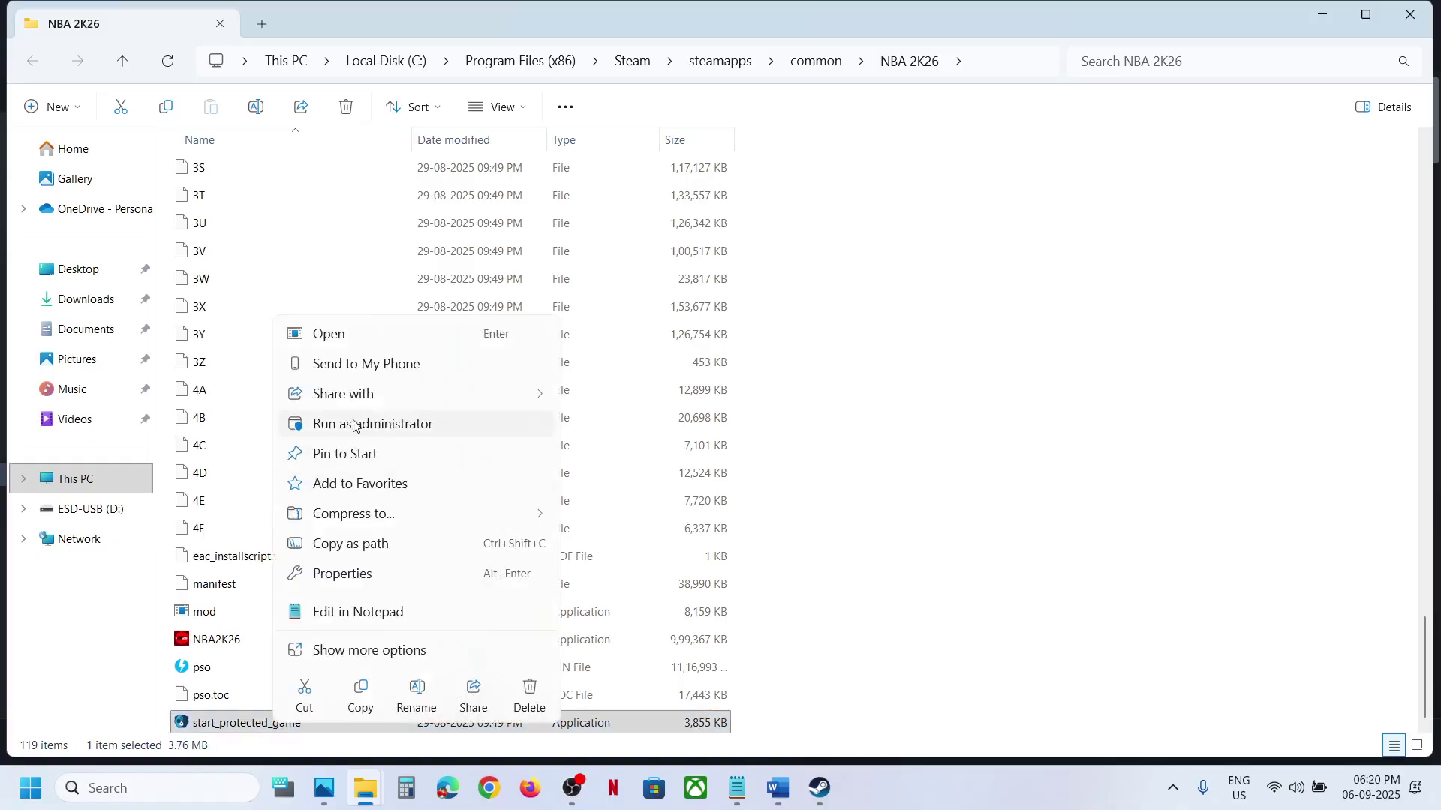
# Switch through Steam back to Word and read Step 12 on verifying the game files.
pyautogui.click(820, 788)
pyautogui.click(779, 790)
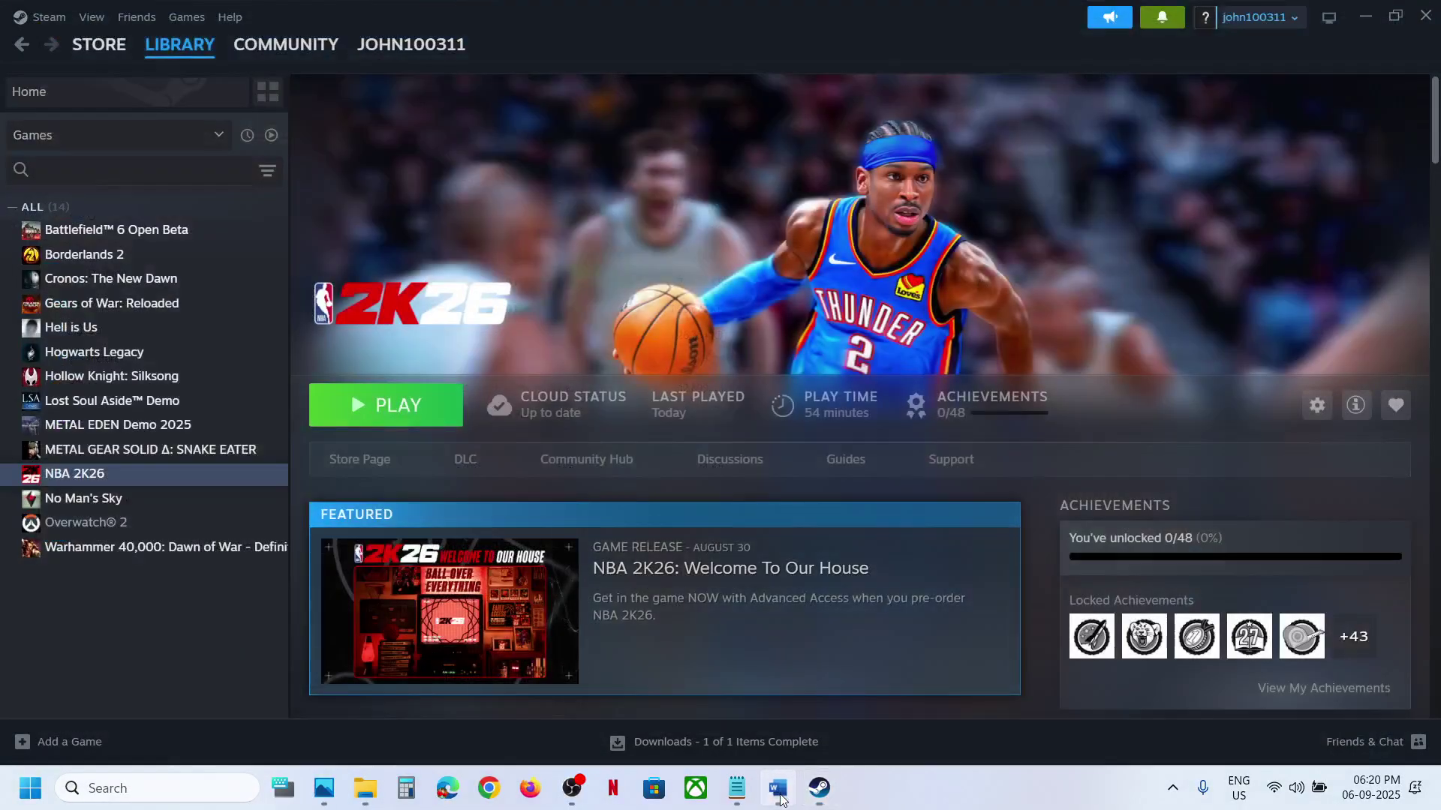
pyautogui.scroll(-3, 586, 561)
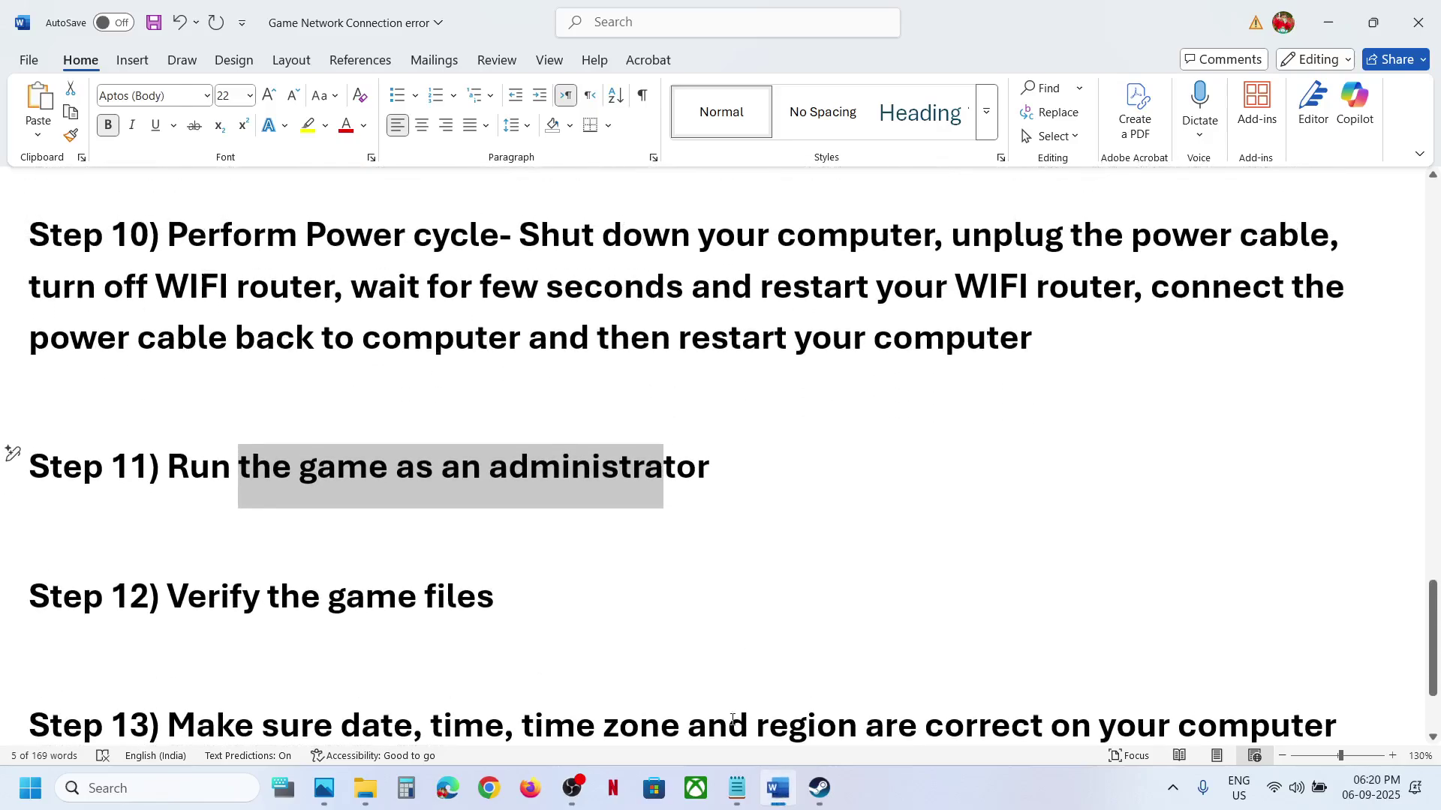
# In Steam, show the file integrity verification option in NBA 2K26's Installed Files properties, then close the properties window.
pyautogui.click(819, 788)
pyautogui.rightClick(125, 471)
pyautogui.click(185, 609)
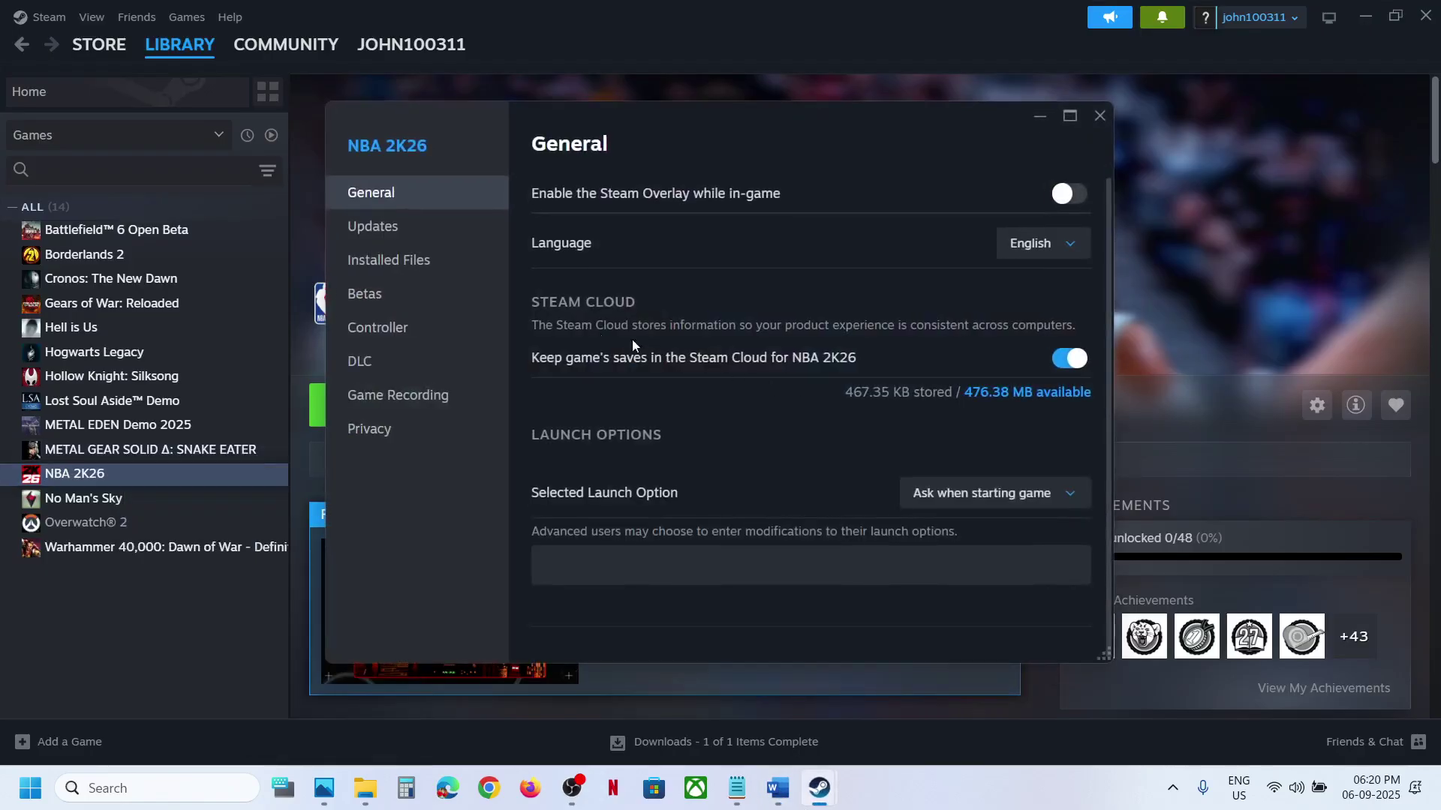
pyautogui.click(409, 264)
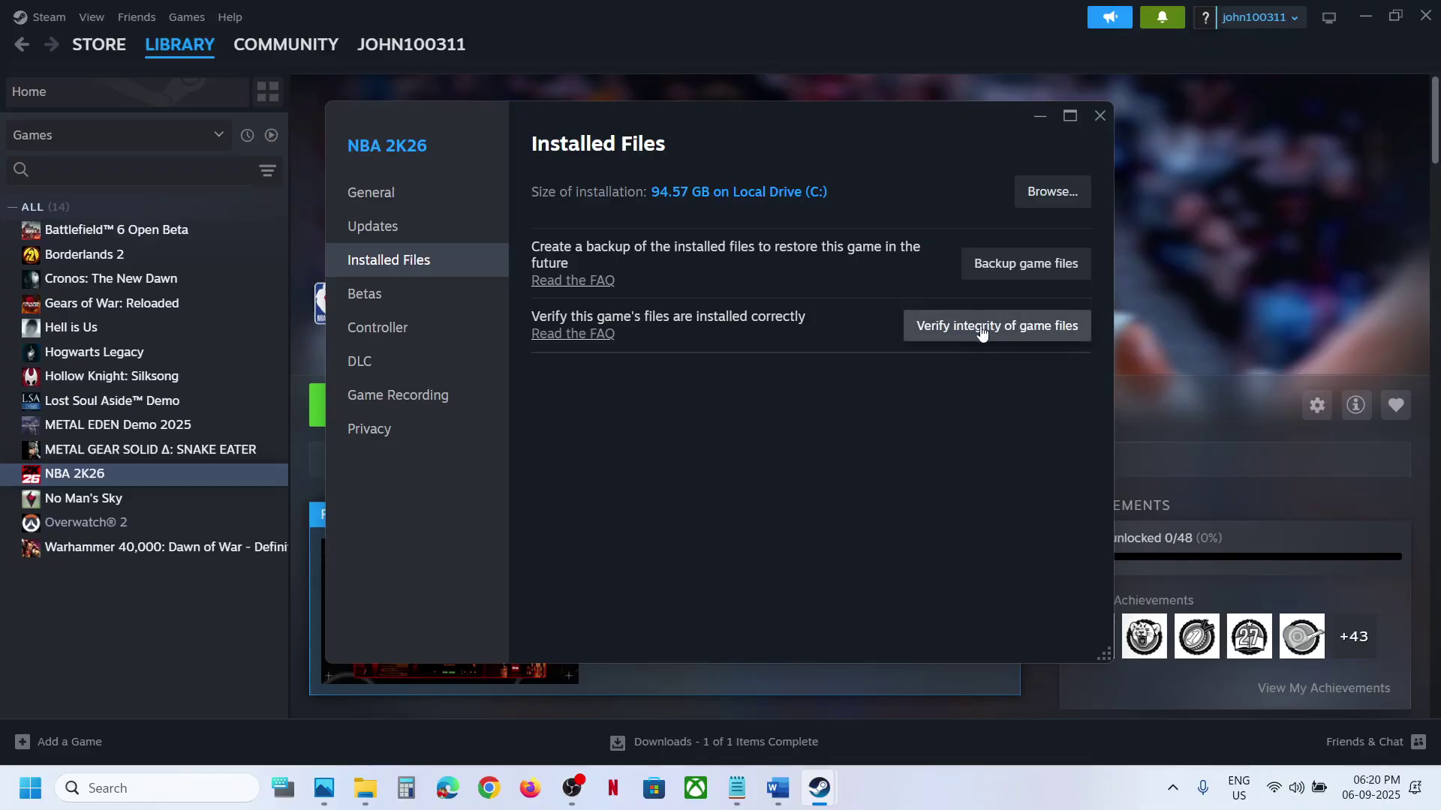
pyautogui.click(1100, 117)
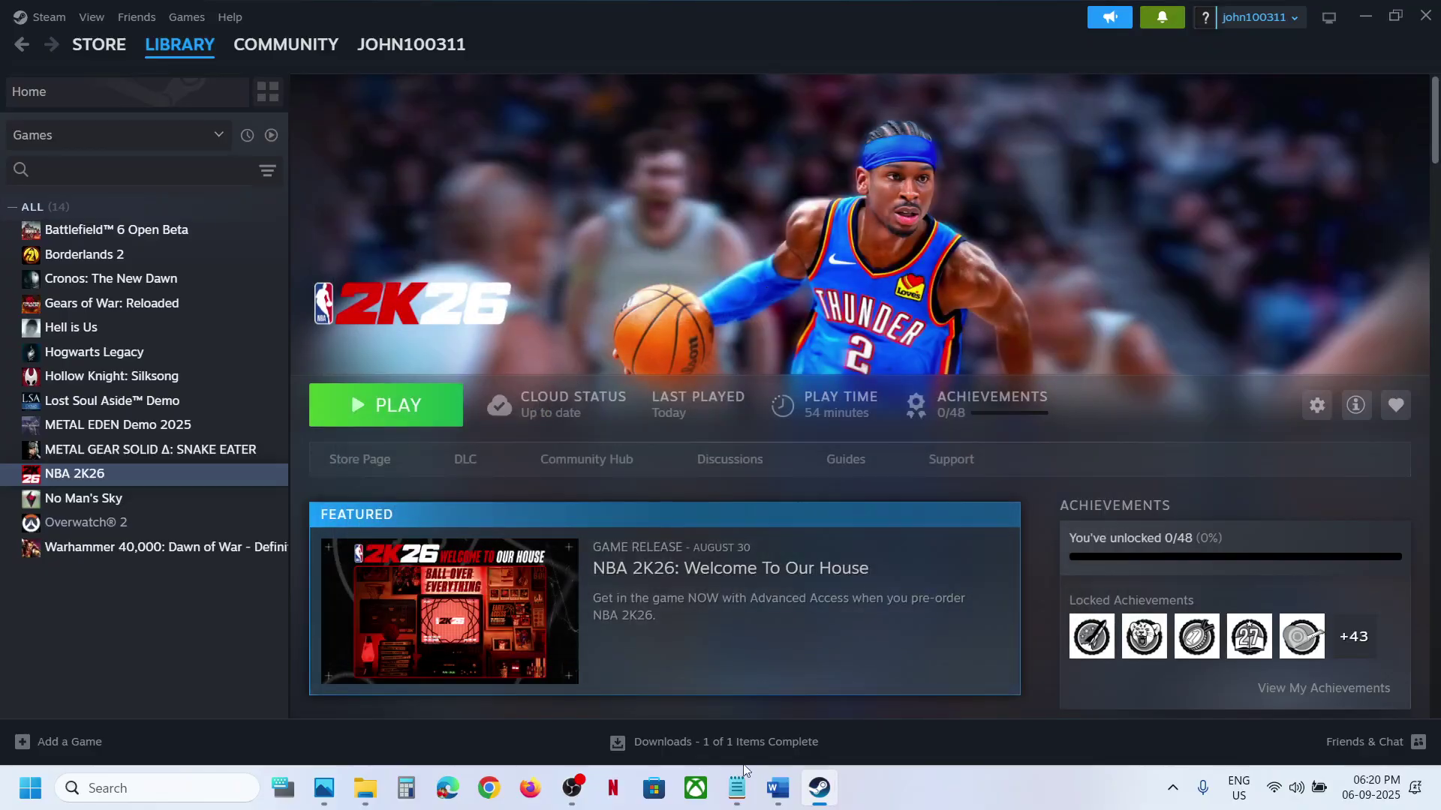
# Switch to Word and highlight "time zone and region are correct on your computer" in Step 13.
pyautogui.click(777, 788)
pyautogui.scroll(-2, 614, 571)
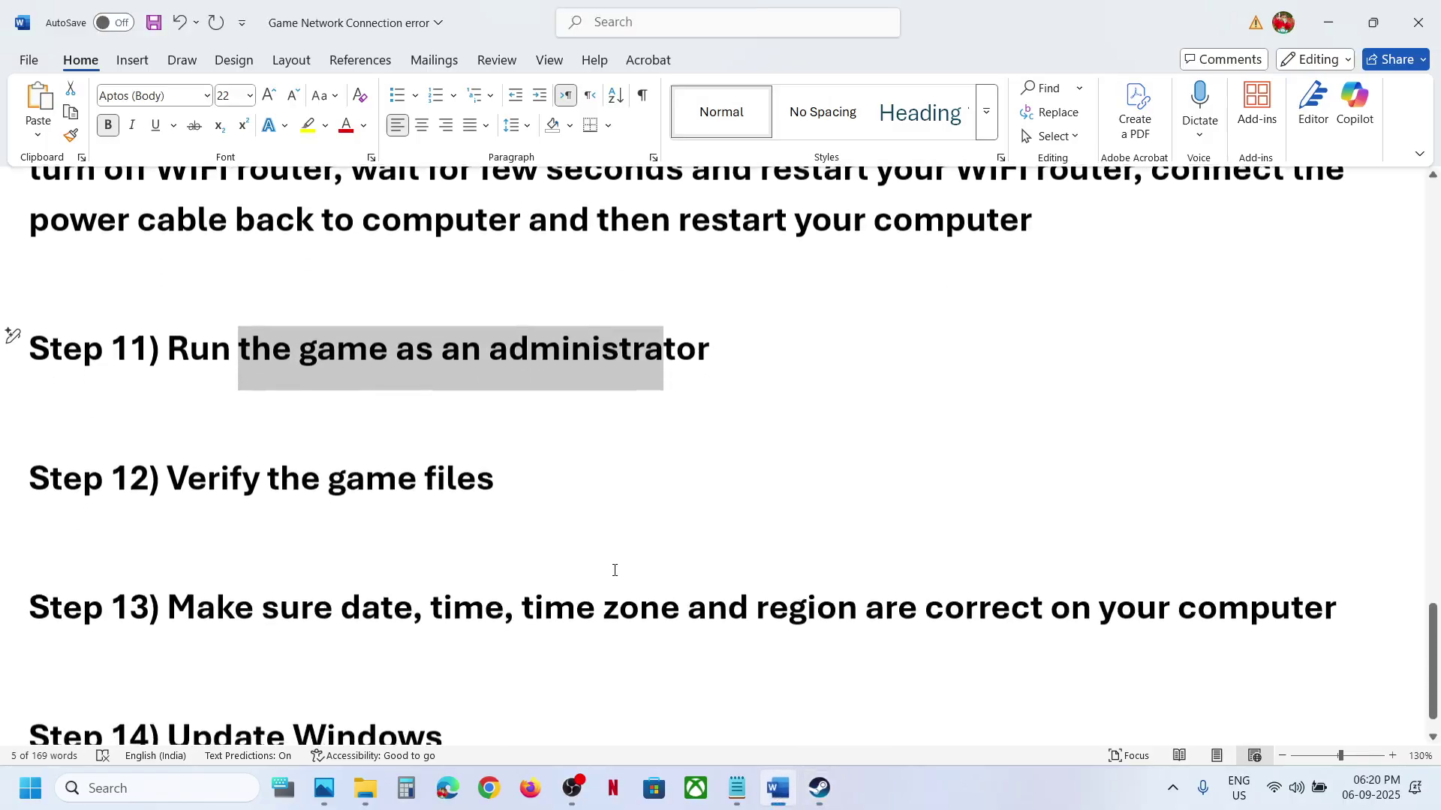
pyautogui.scroll(1, 614, 571)
pyautogui.moveTo(523, 658); pyautogui.dragTo(1335, 658)
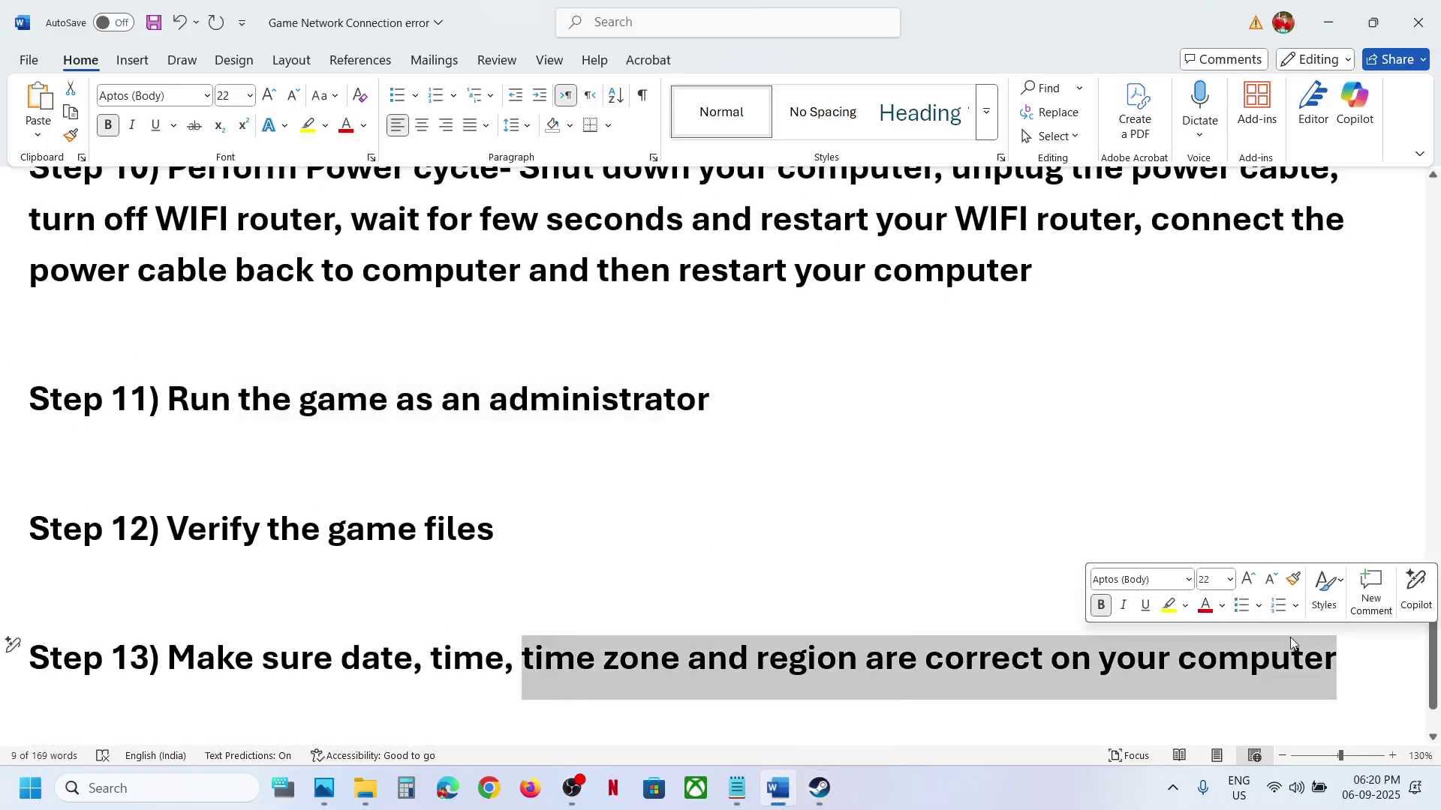
# In the Windows date and time settings, turn Set time automatically off and on again, and synchronize the clock.
pyautogui.rightClick(1377, 802)
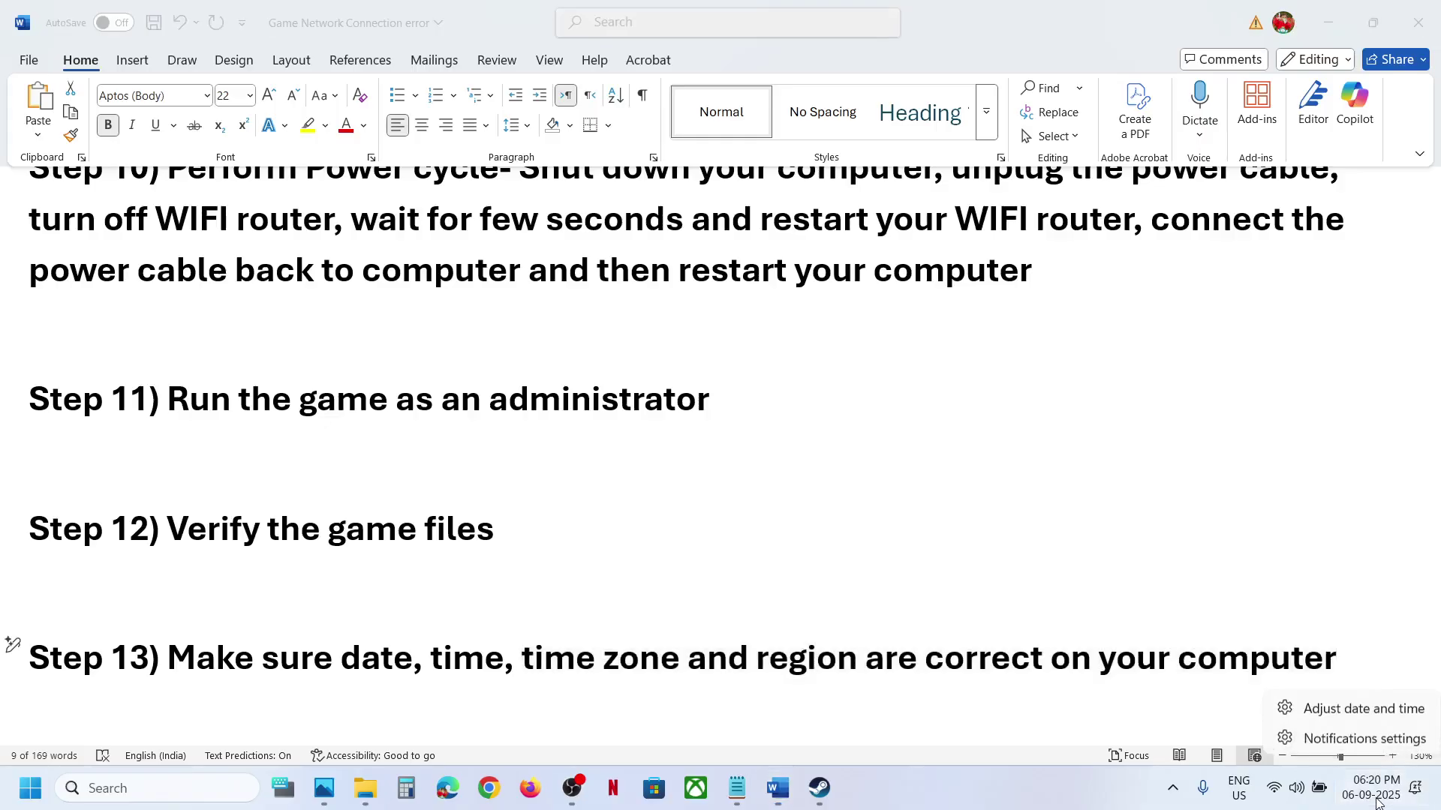
pyautogui.click(1384, 711)
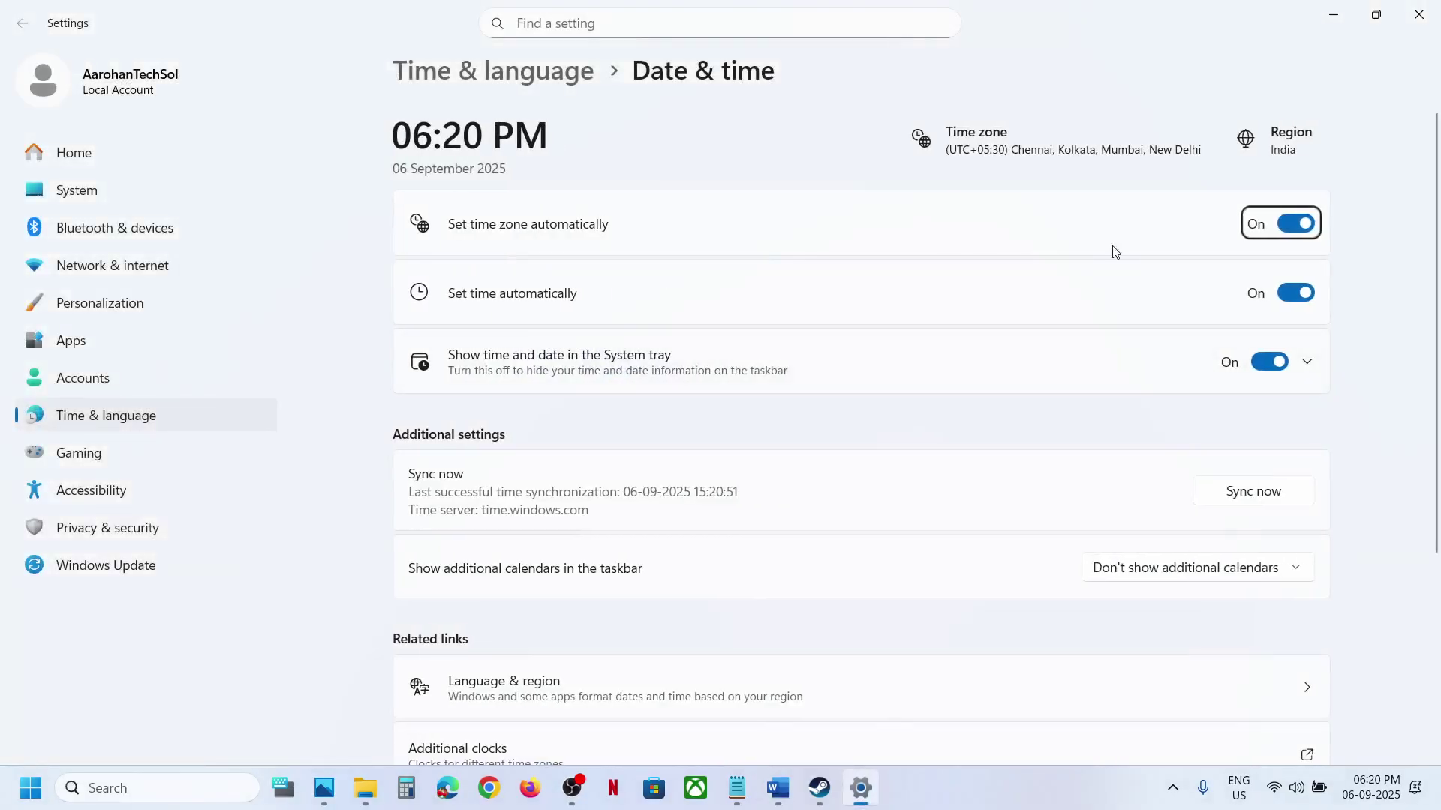
pyautogui.click(1295, 225)
pyautogui.click(1292, 301)
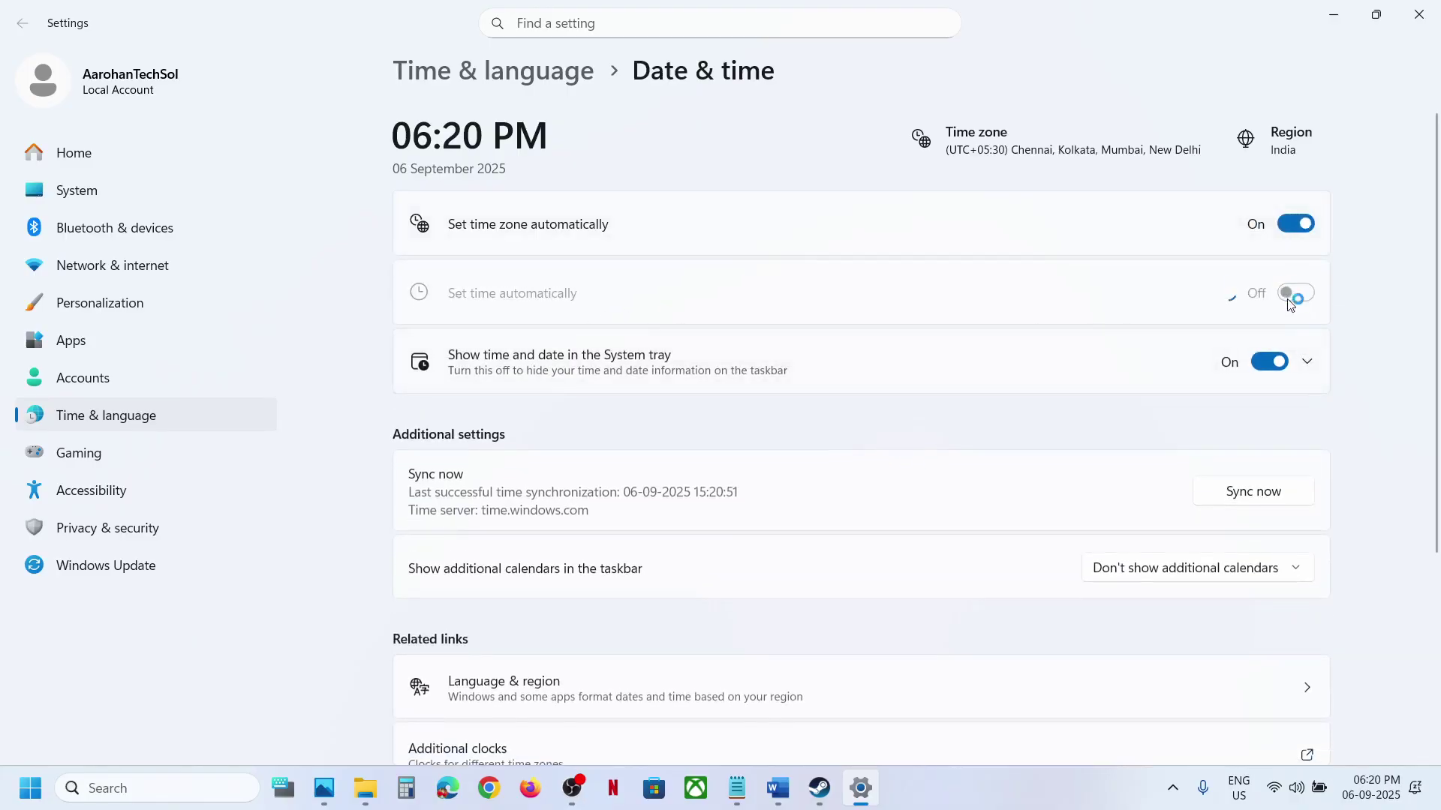
pyautogui.click(1282, 301)
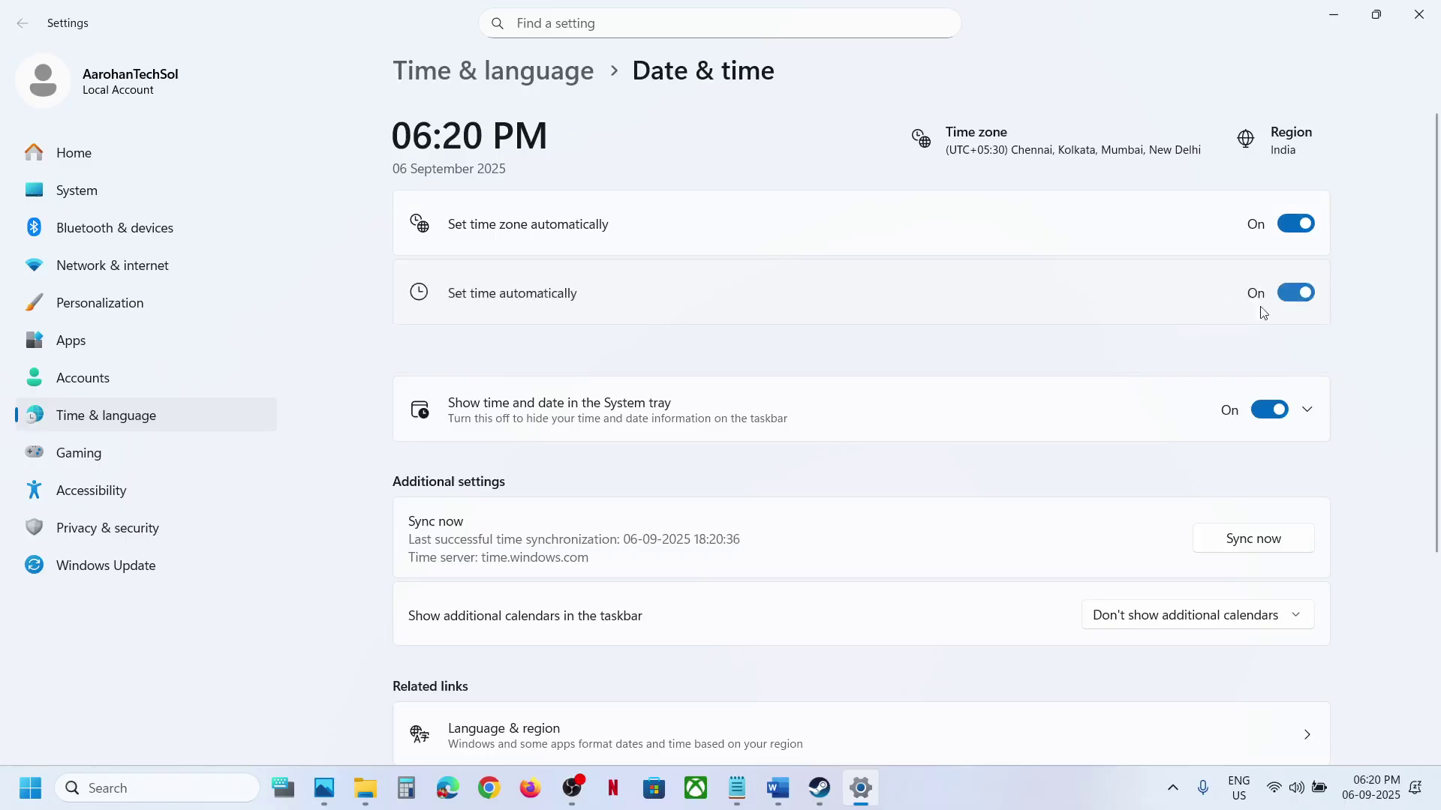
pyautogui.click(1251, 497)
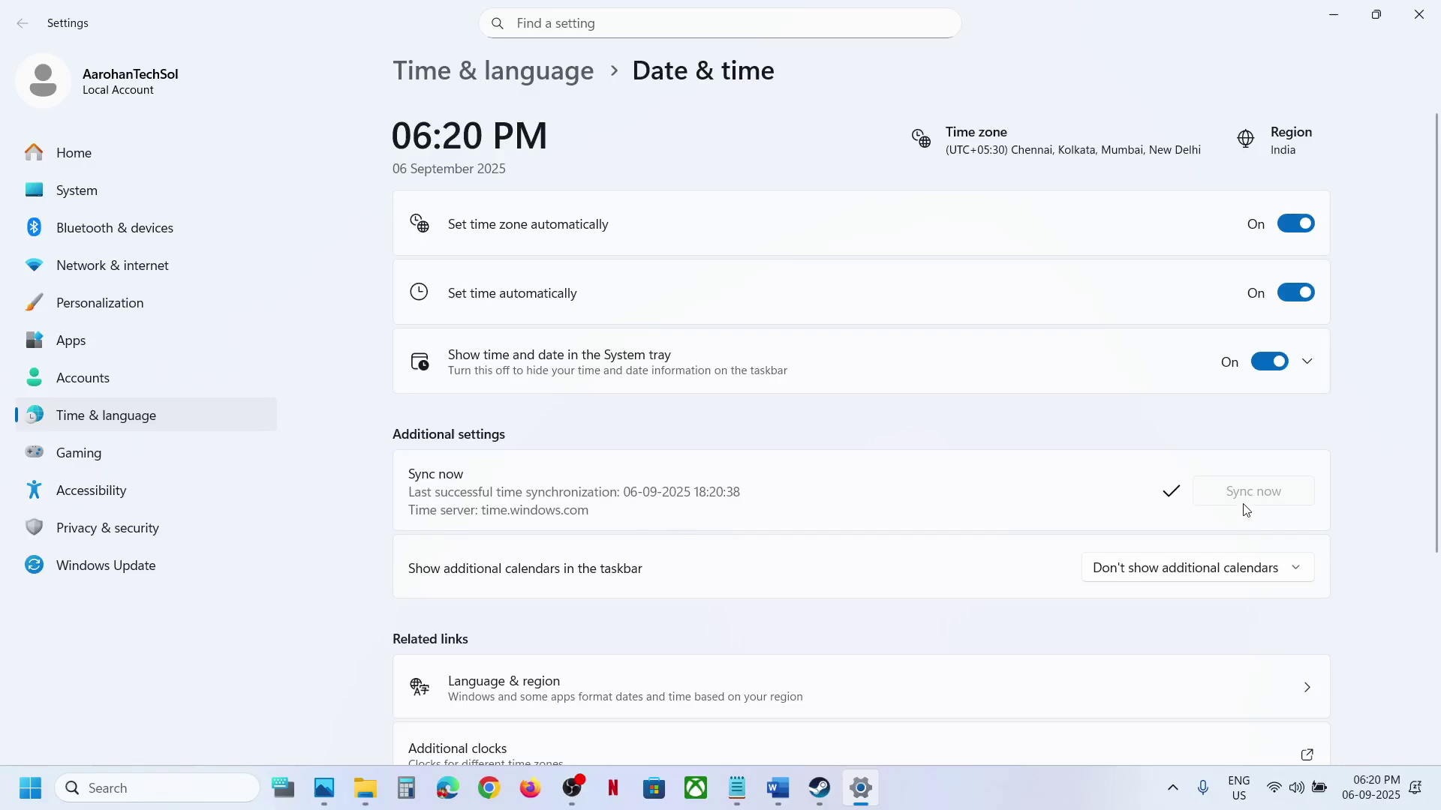
# Check the Country or region setting under Language & region, then close Settings.
pyautogui.click(178, 411)
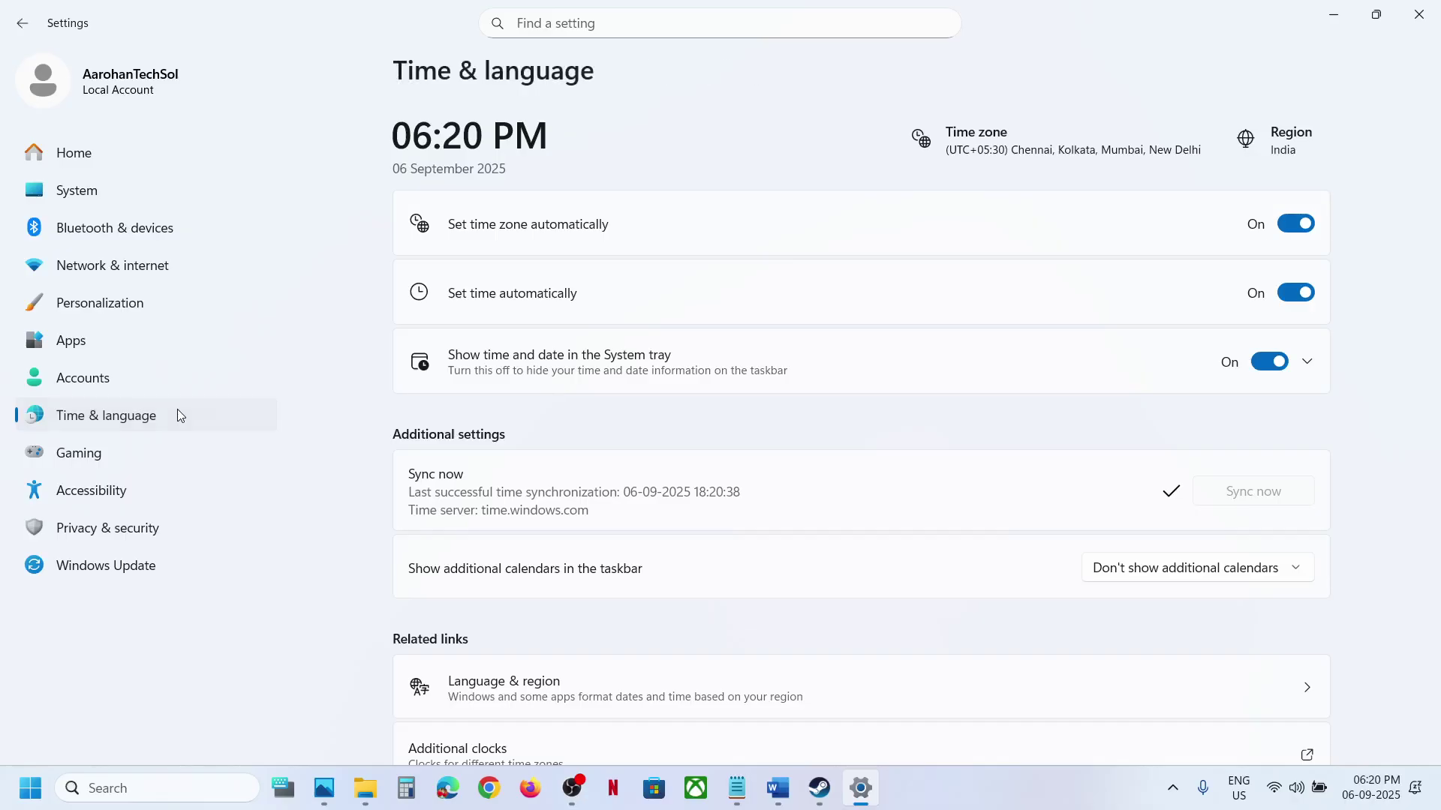
pyautogui.click(539, 293)
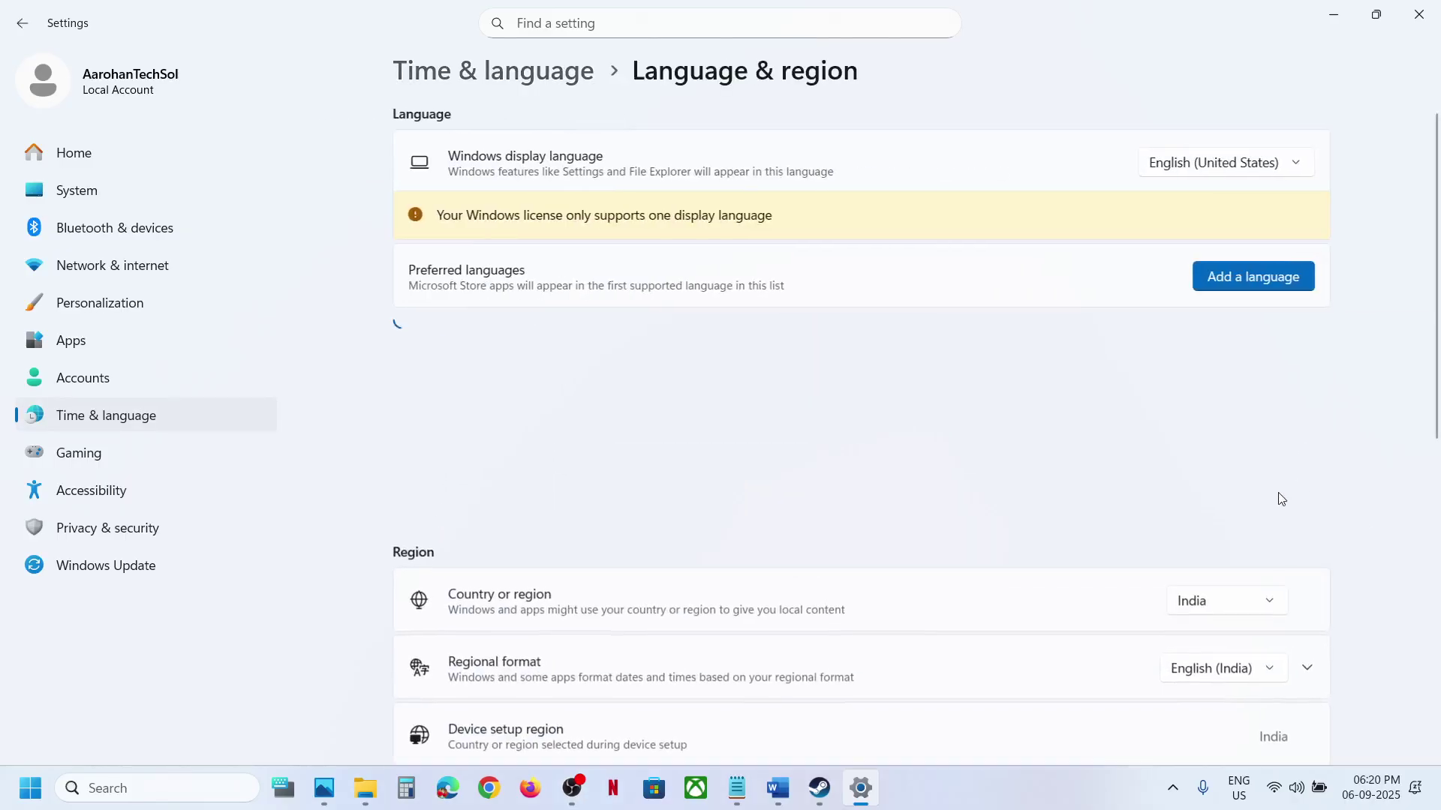
pyautogui.click(1225, 615)
pyautogui.click(1203, 609)
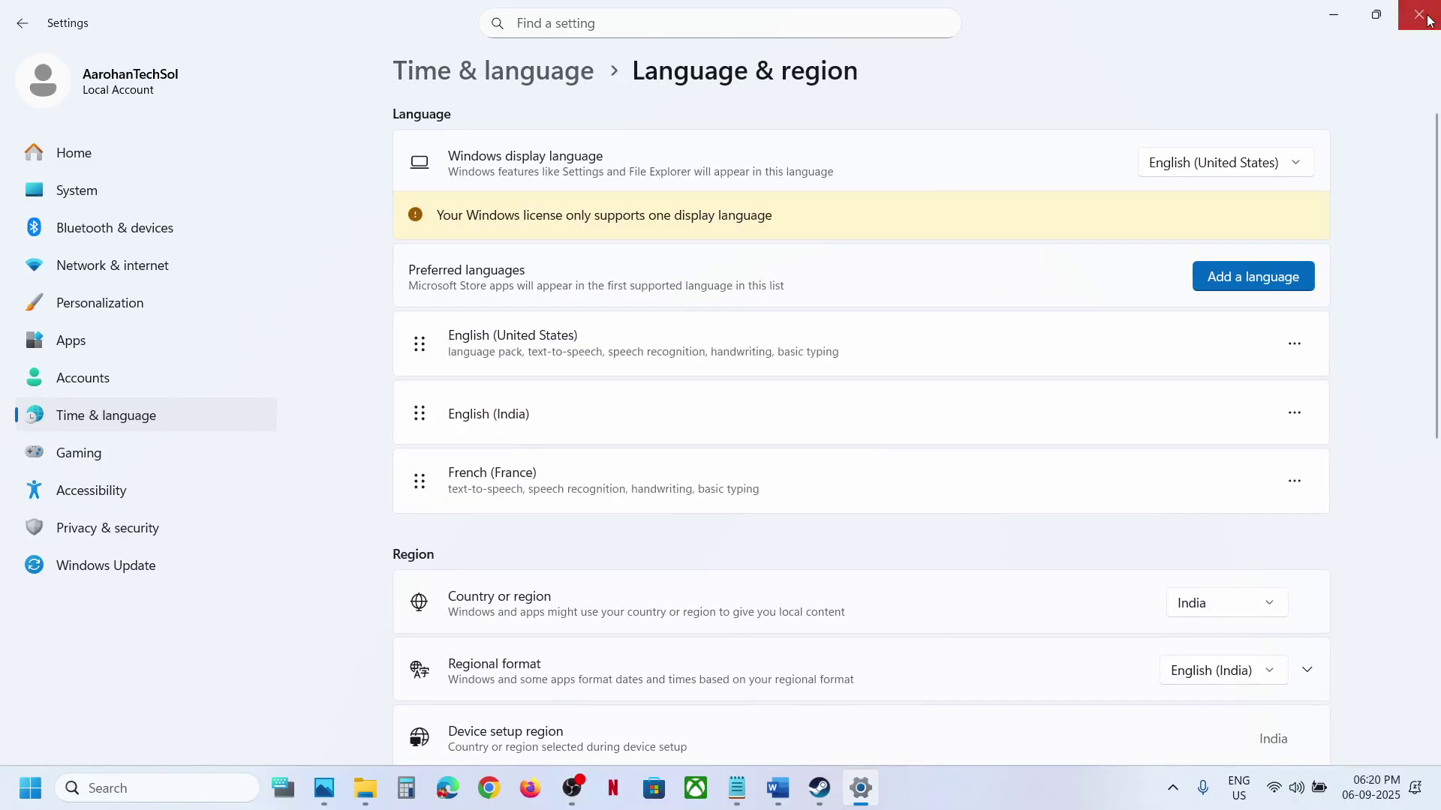
pyautogui.click(1419, 14)
# Bring Step 14 into view in the Word document and clear the Step 13 text selection.
pyautogui.scroll(-3, 618, 567)
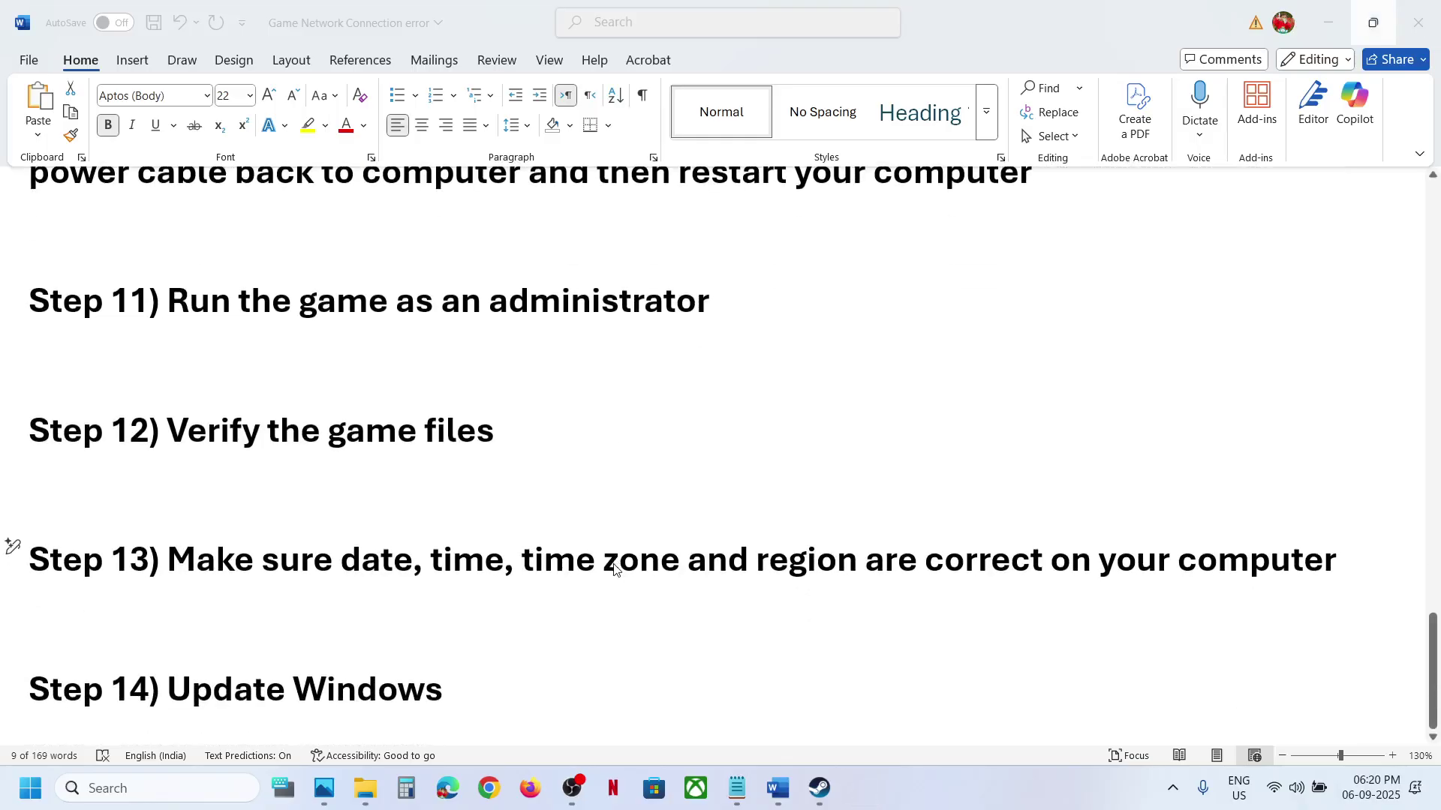
pyautogui.moveTo(1336, 563); pyautogui.dragTo(522, 563)
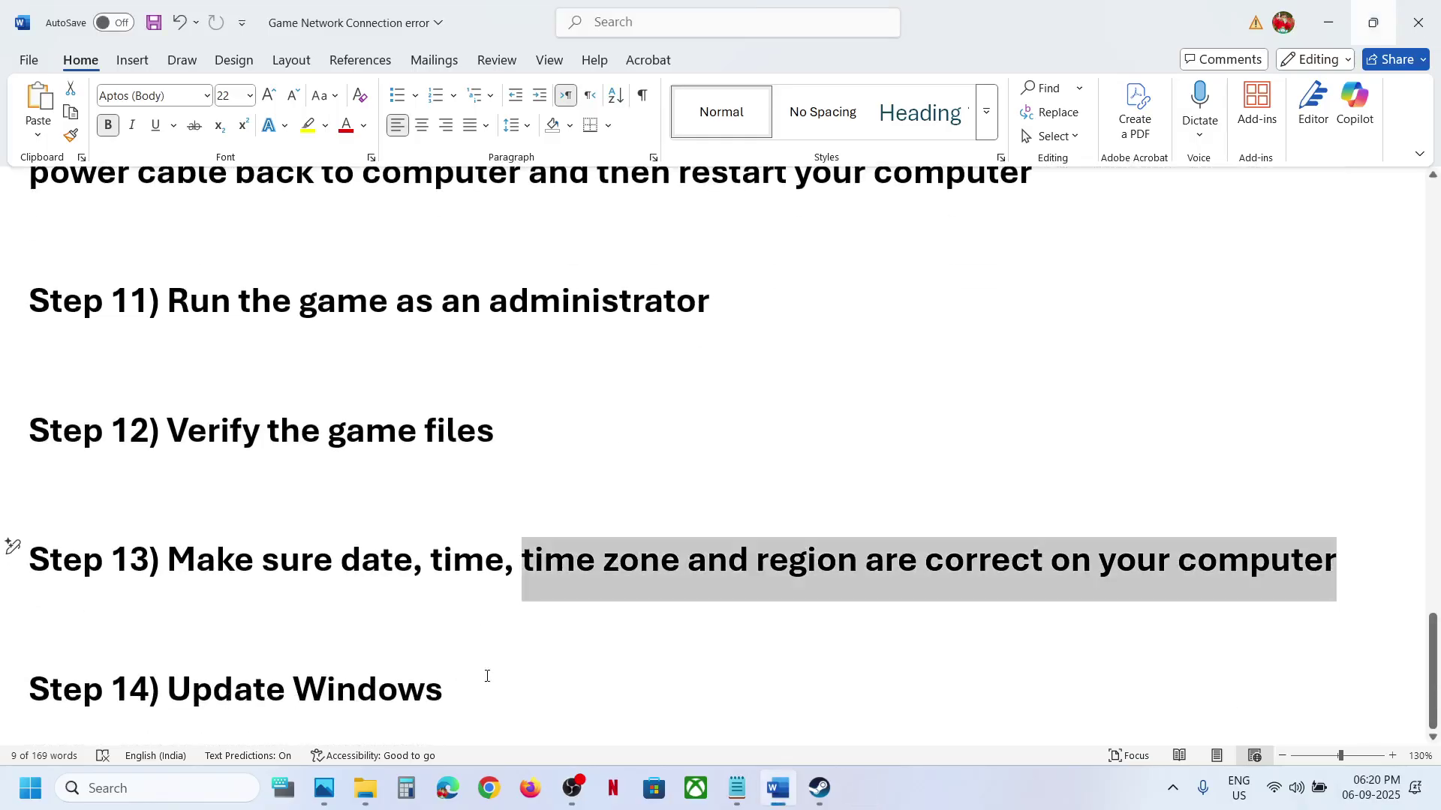
pyautogui.click(600, 660)
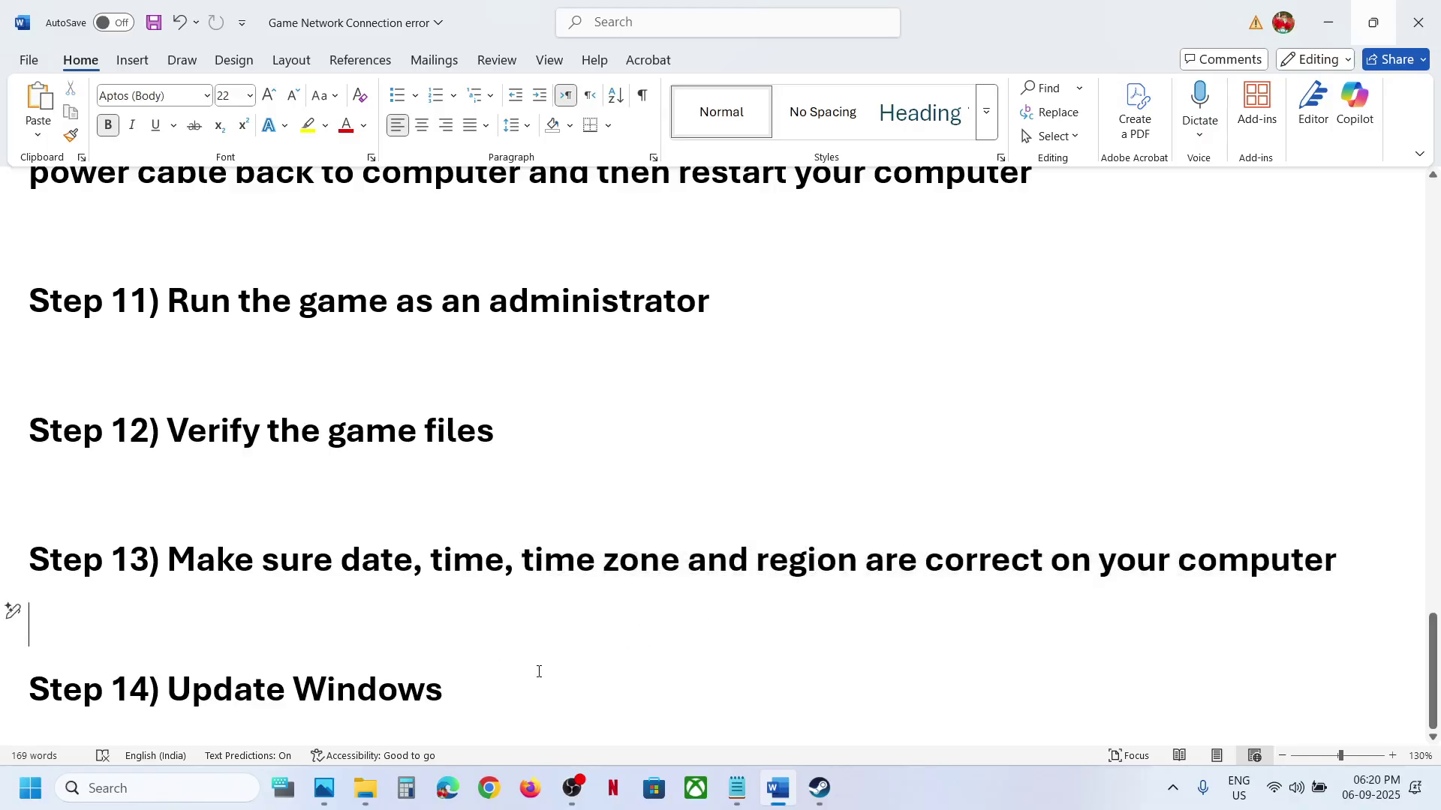
# Open Windows Update in Settings and start a check for updates.
pyautogui.press('super+i')
pyautogui.click(104, 567)
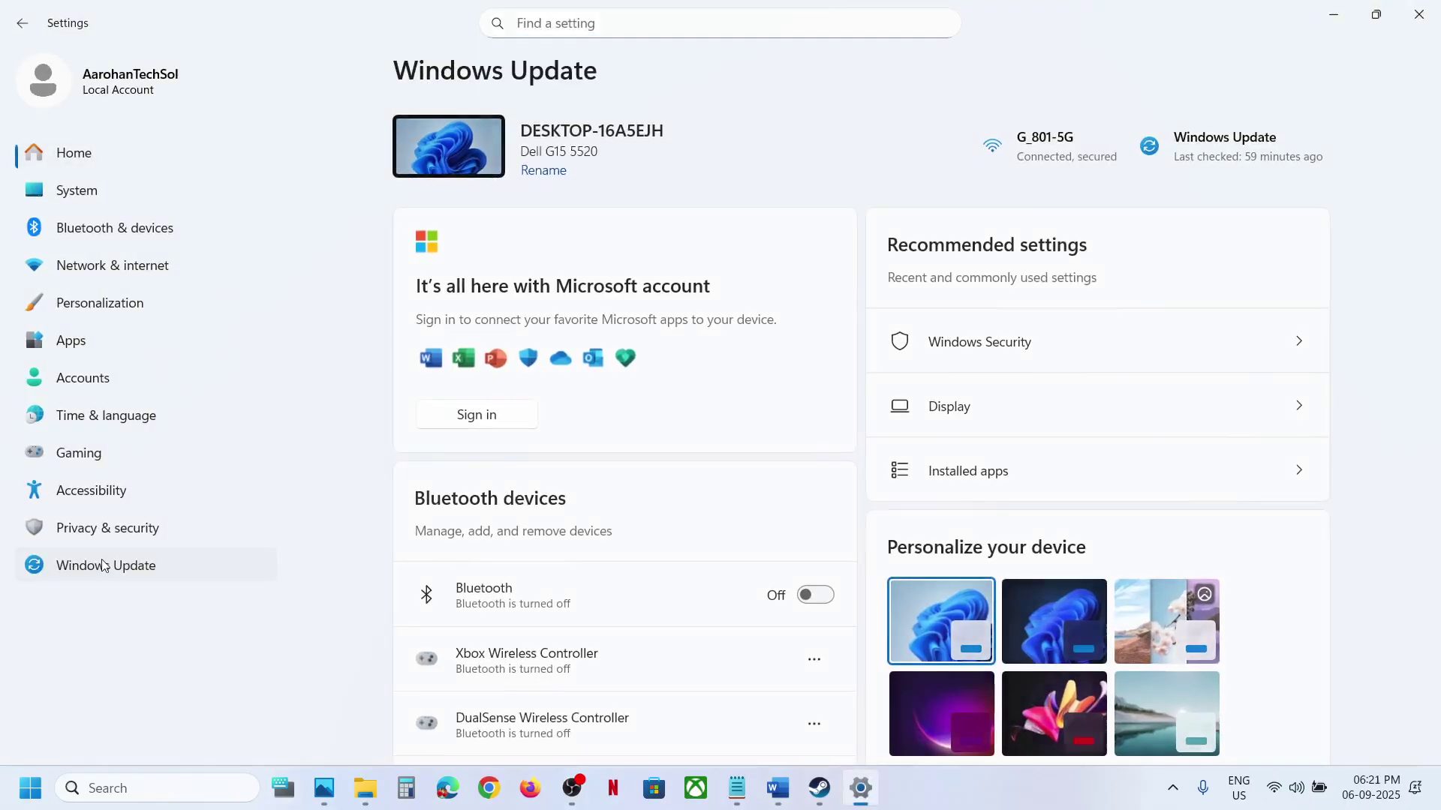
pyautogui.click(1269, 157)
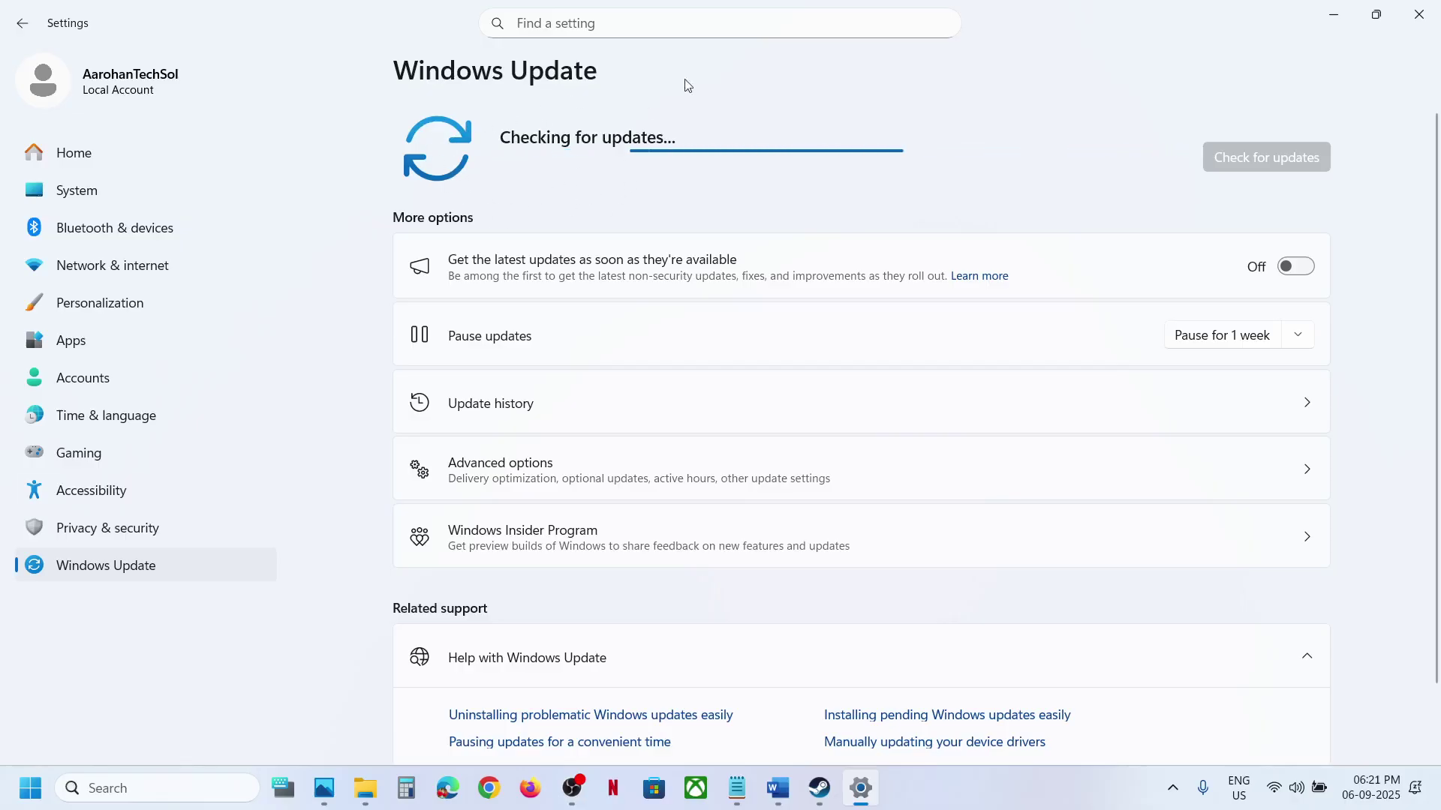
# Display the Windows power options that include Restart, then switch to NBA 2K26 in Steam.
pyautogui.click(30, 788)
pyautogui.click(554, 719)
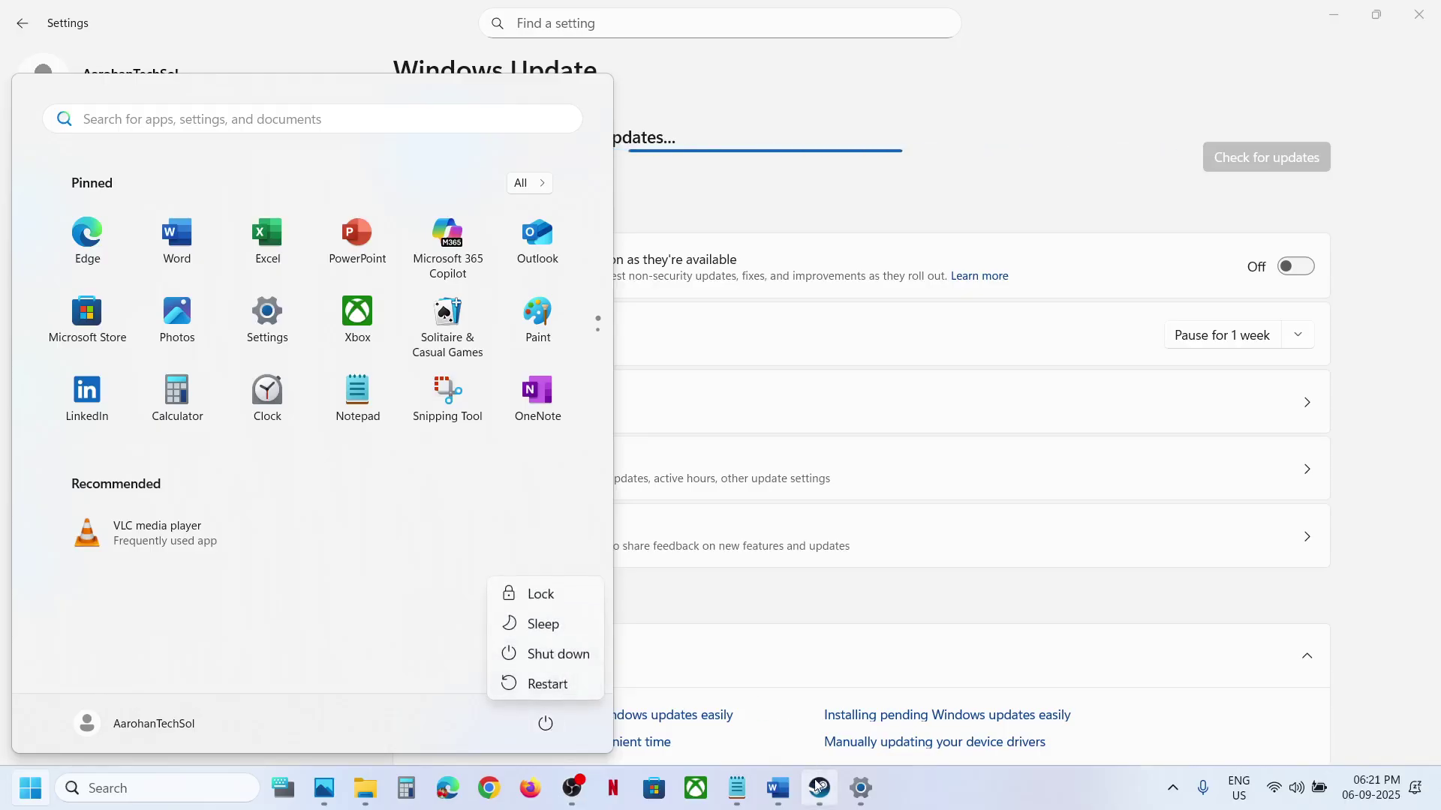
pyautogui.click(819, 787)
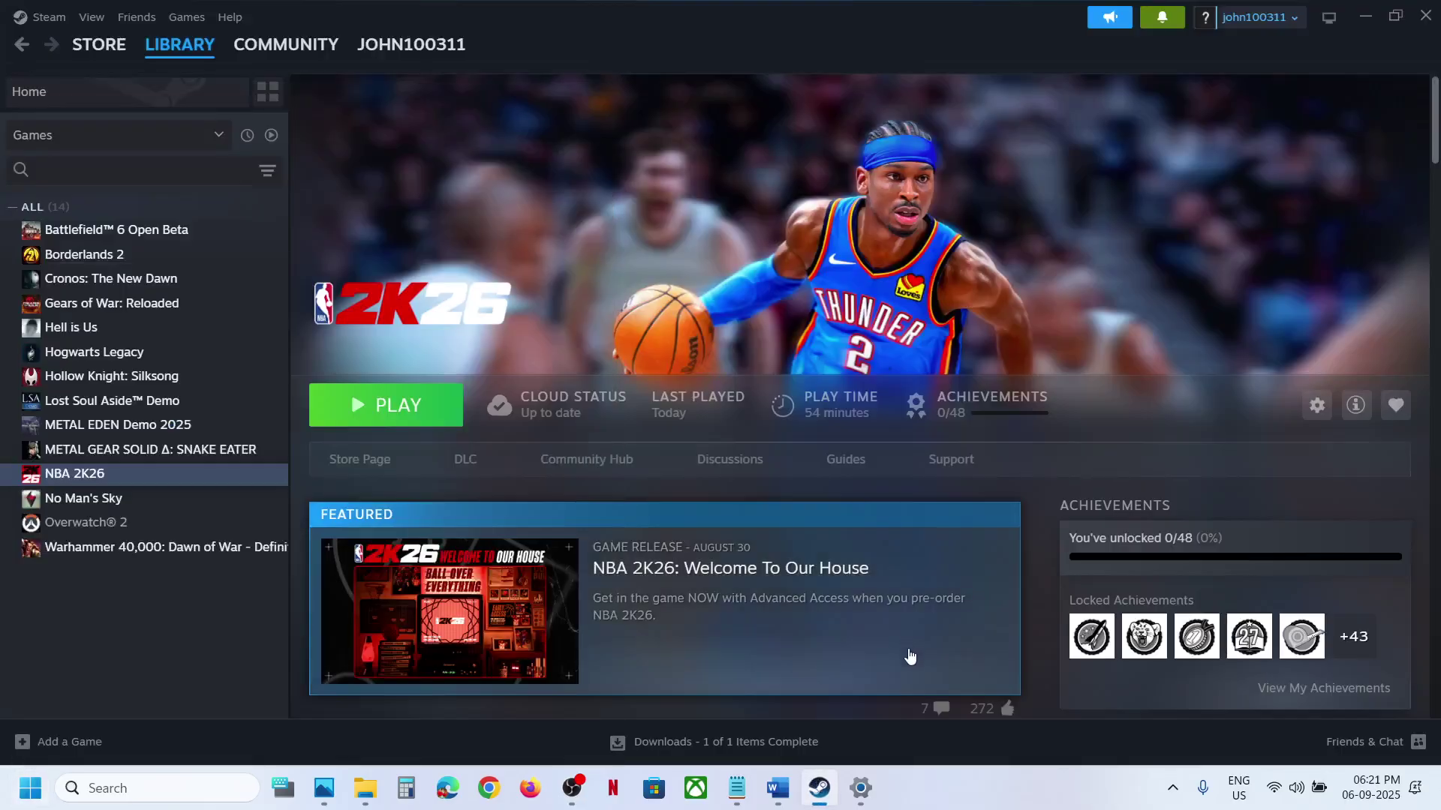